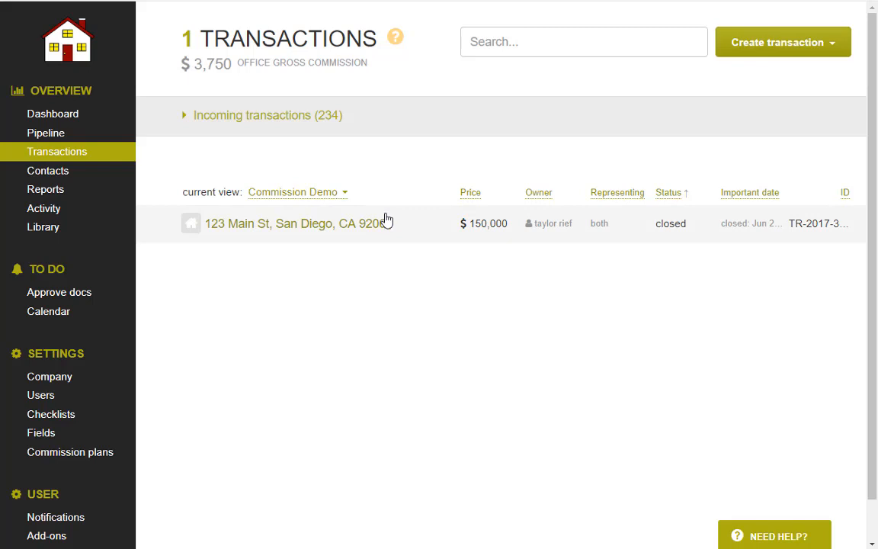
# Open the Company Info settings page from the Settings sidebar.
pyautogui.click(85, 383)
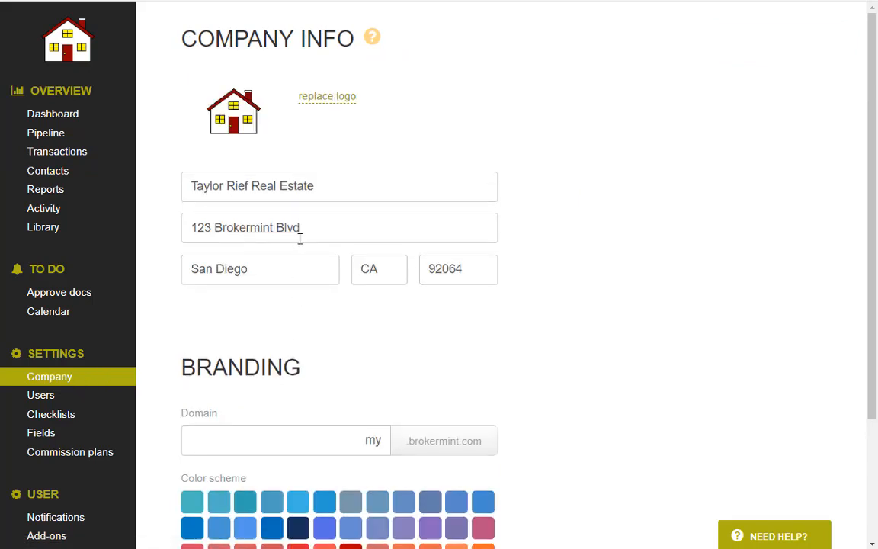
# Select the end of the company name, then go to the Users page listing 5 active users.
pyautogui.moveTo(341, 183); pyautogui.dragTo(168, 190)
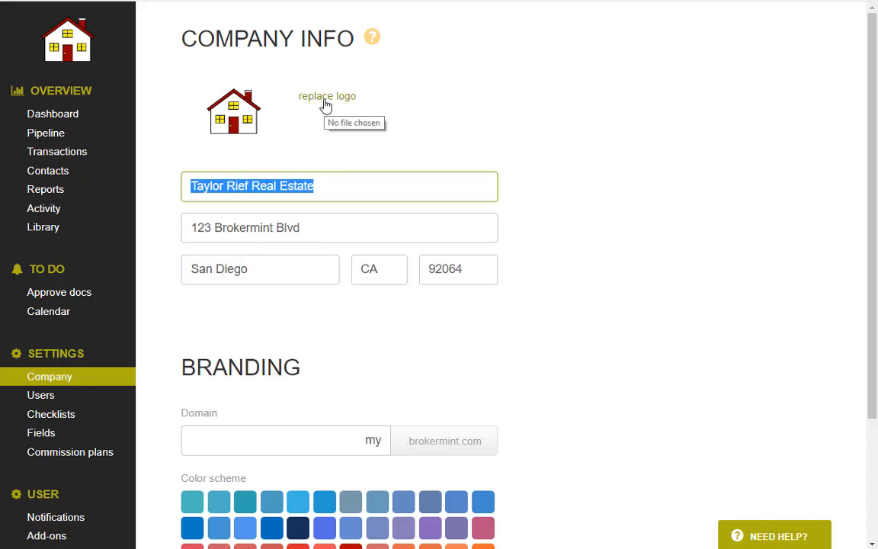
pyautogui.click(295, 190)
pyautogui.moveTo(327, 190); pyautogui.dragTo(186, 189)
pyautogui.click(53, 396)
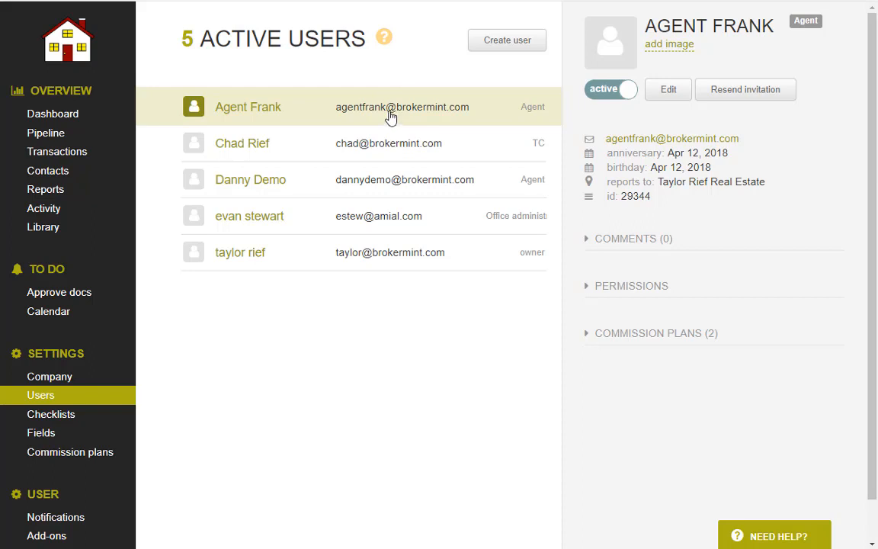
# Start a new user, enter the agent's name details, and turn off the welcome email.
pyautogui.click(512, 45)
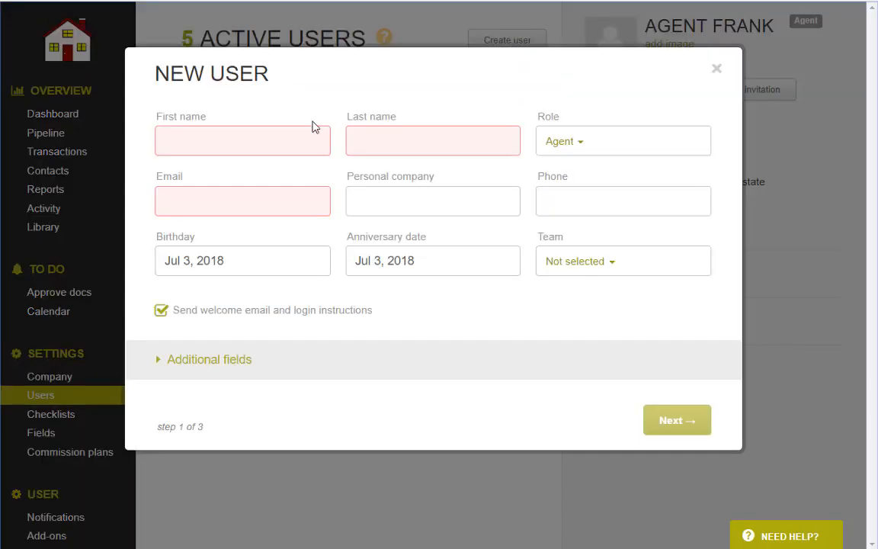
pyautogui.click(254, 134)
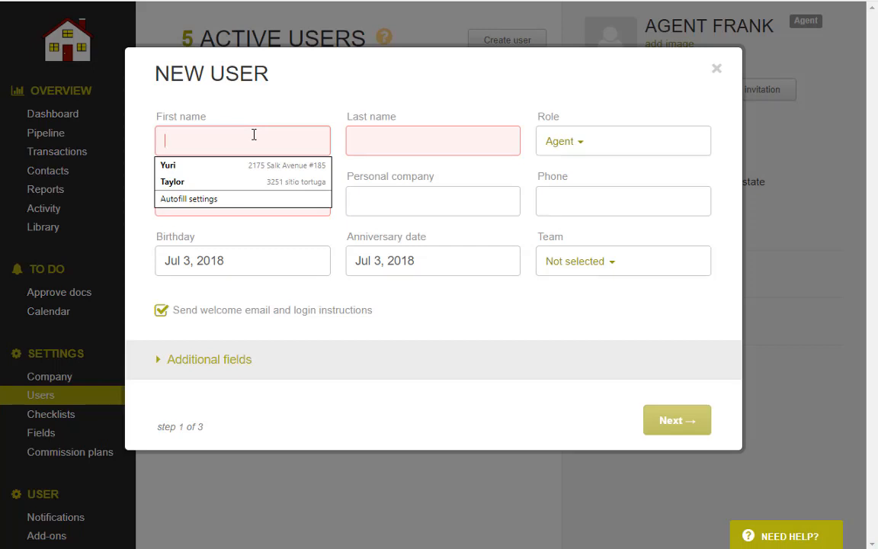
pyautogui.write('Example')
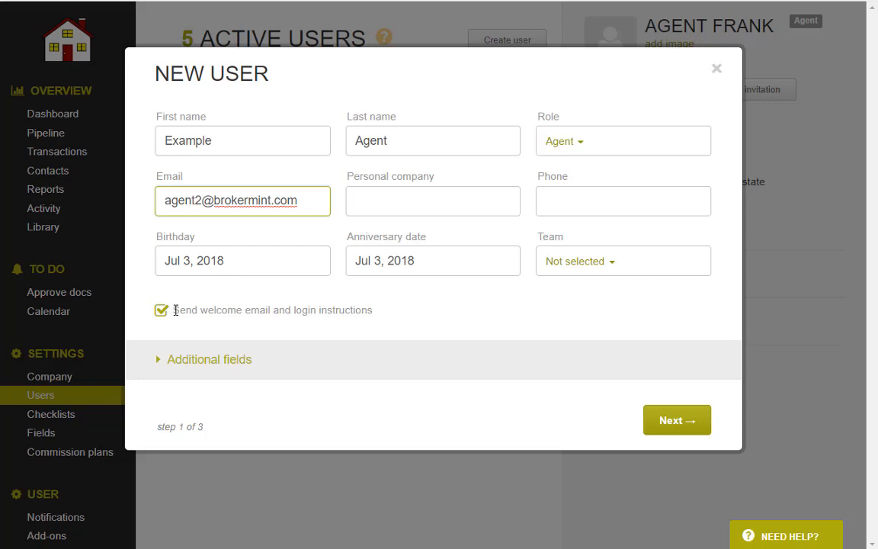
pyautogui.click(161, 312)
# Keep the default permissions and no commission plan, then create the agent user.
pyautogui.click(650, 424)
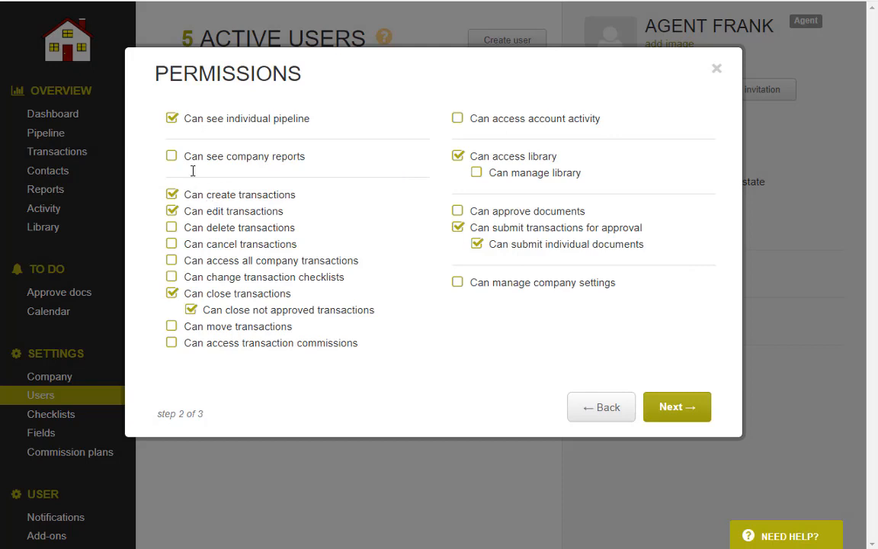
pyautogui.click(171, 158)
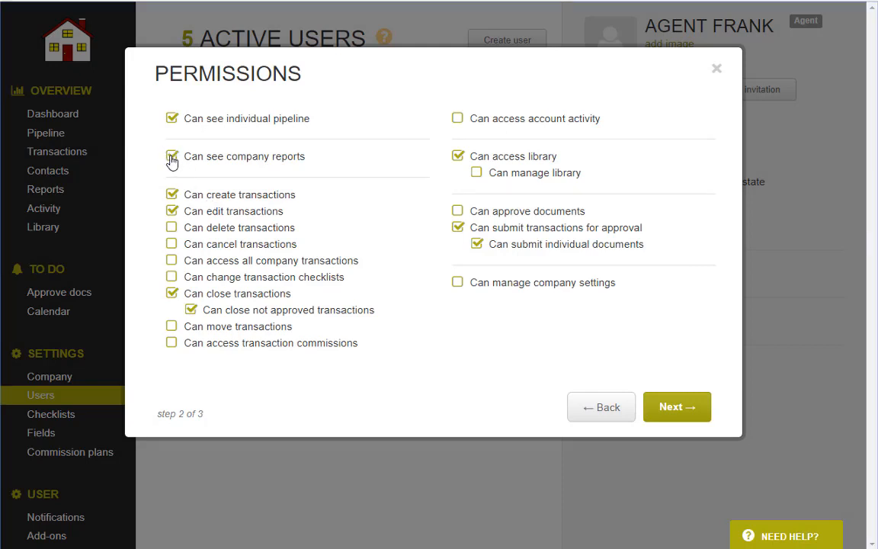
pyautogui.click(172, 158)
pyautogui.click(172, 259)
pyautogui.click(173, 263)
pyautogui.click(675, 407)
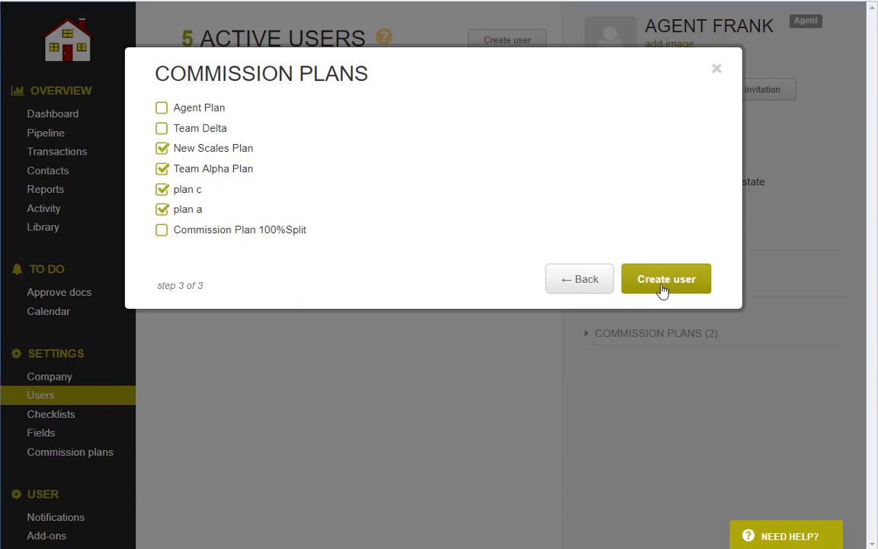
pyautogui.click(663, 280)
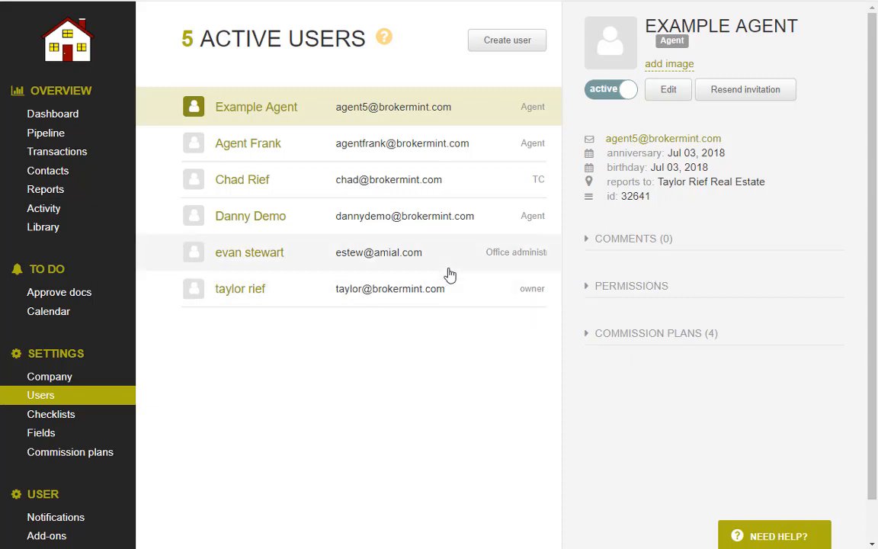
# Deactivate the new agent, show inactive users, then go to the checklist templates.
pyautogui.click(614, 92)
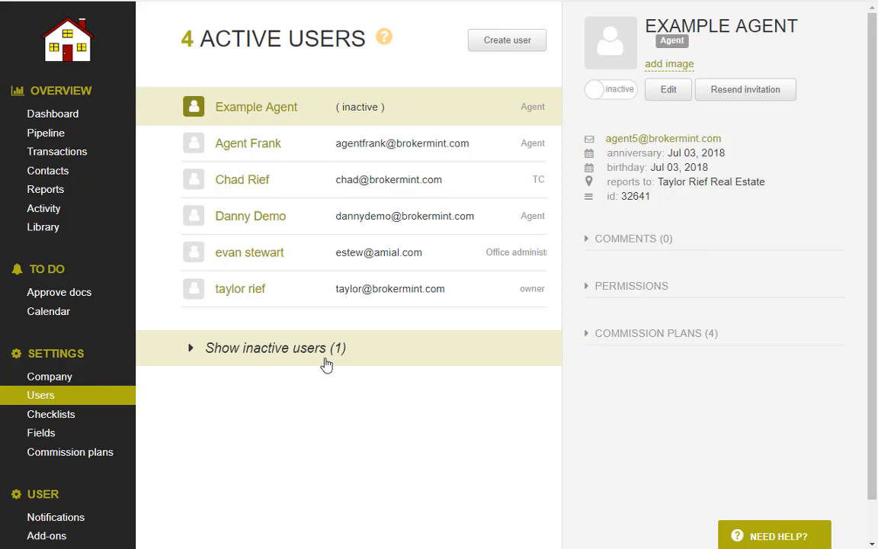
pyautogui.click(326, 363)
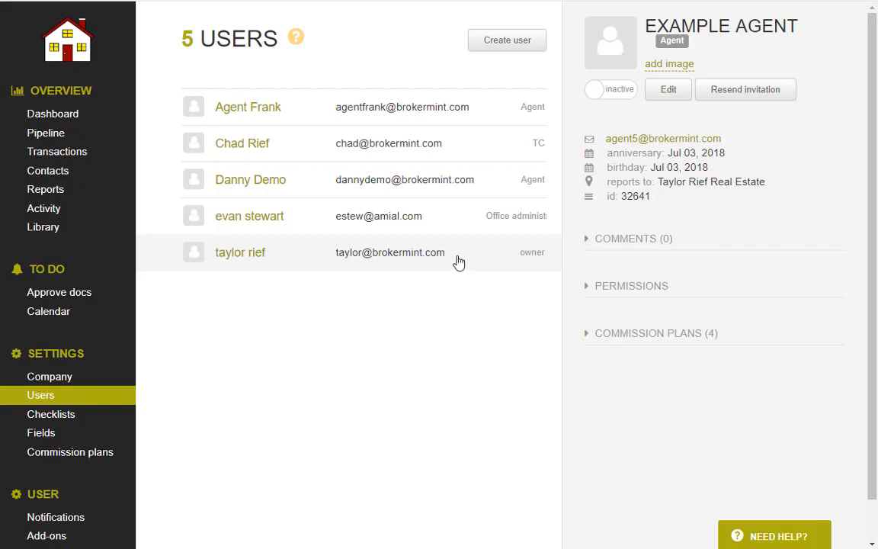
pyautogui.click(44, 416)
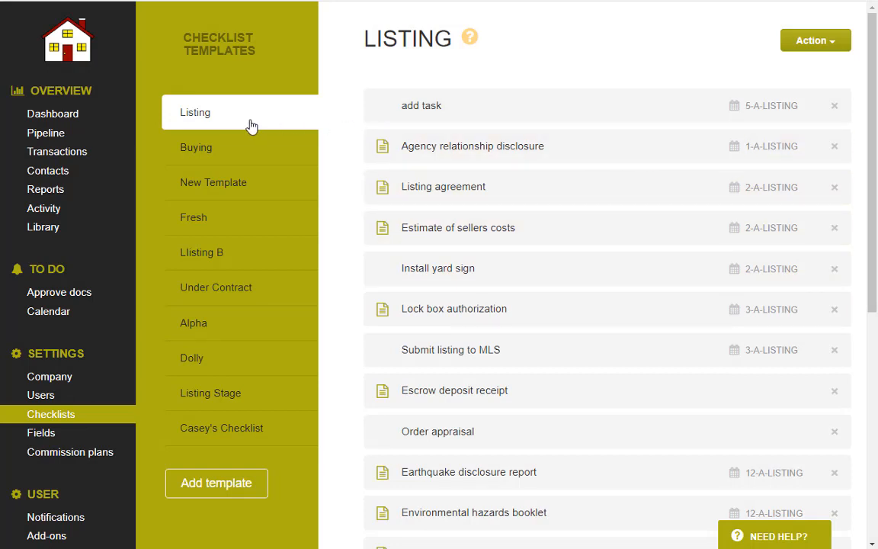
# Clone the Listing checklist template under the name 'Dolly'.
pyautogui.click(223, 115)
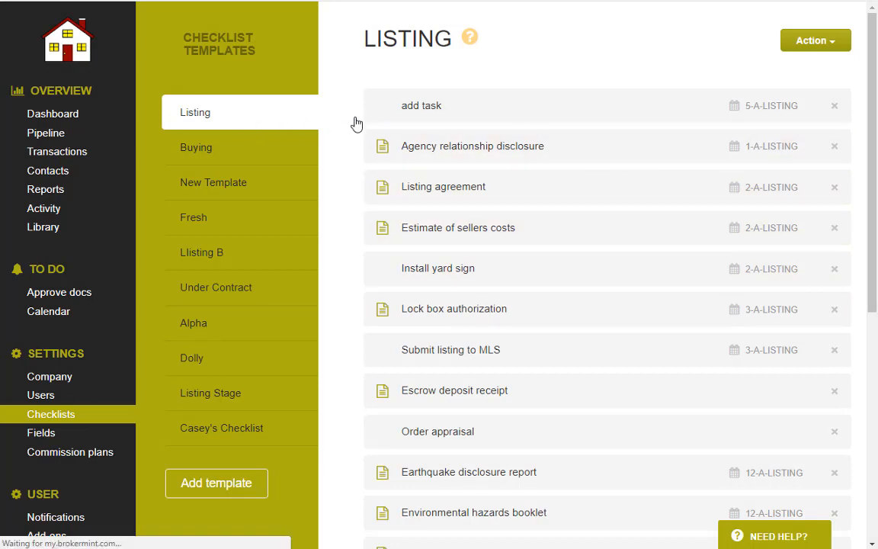
pyautogui.click(818, 47)
pyautogui.click(792, 121)
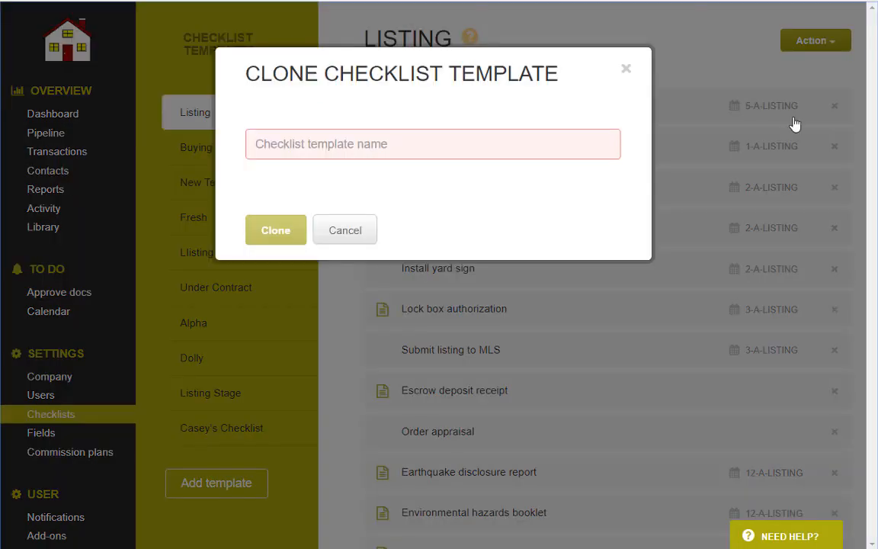
pyautogui.write('Dolly')
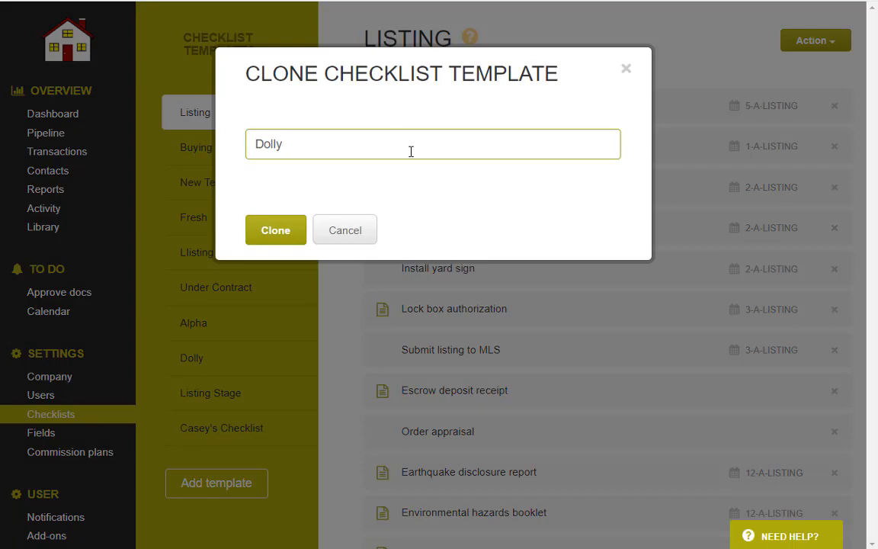
pyautogui.press('Return')
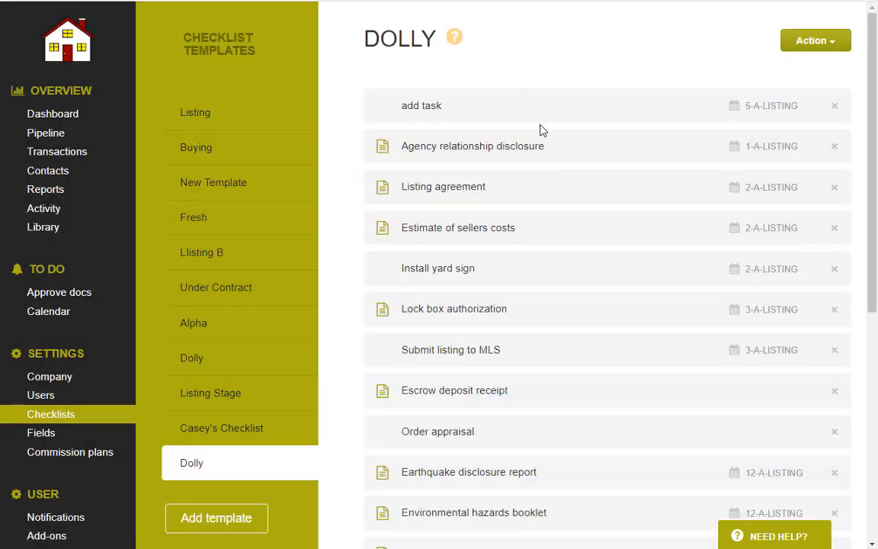
pyautogui.scroll(-4, 539, 141)
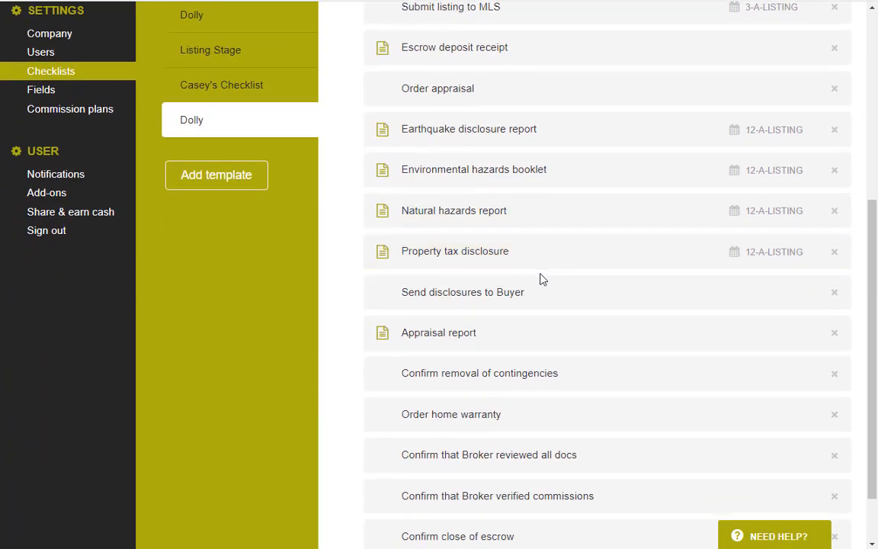
pyautogui.scroll(5, 541, 278)
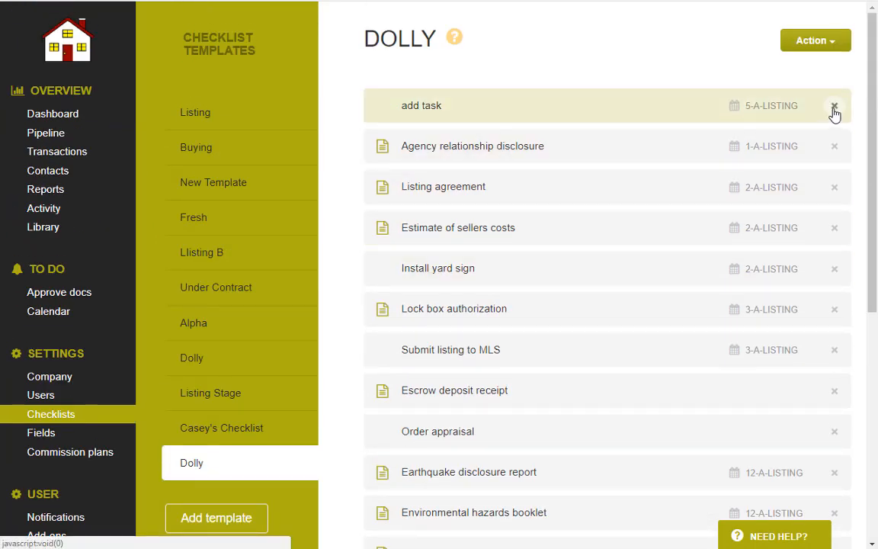
pyautogui.click(819, 42)
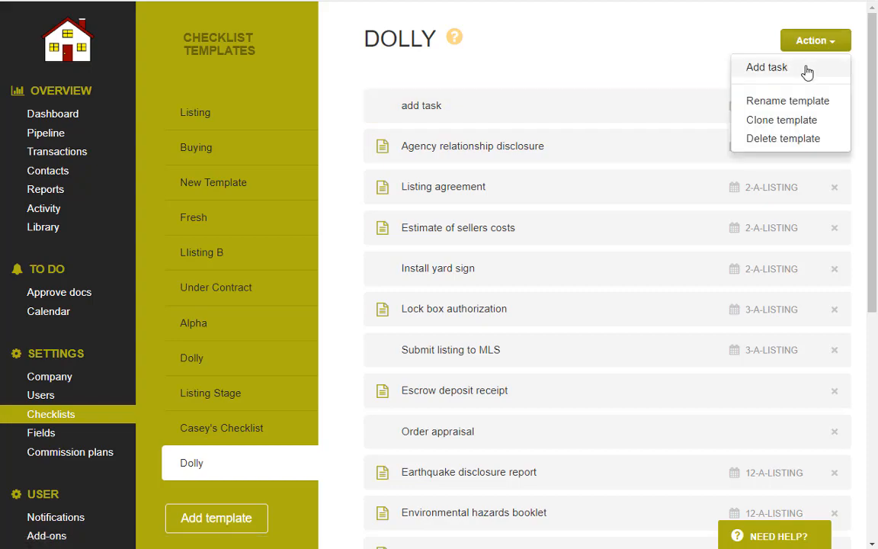
# Add a 'Listing Doc' task requiring a document, due 5 days after creation date, then delete it.
pyautogui.click(808, 69)
pyautogui.click(342, 161)
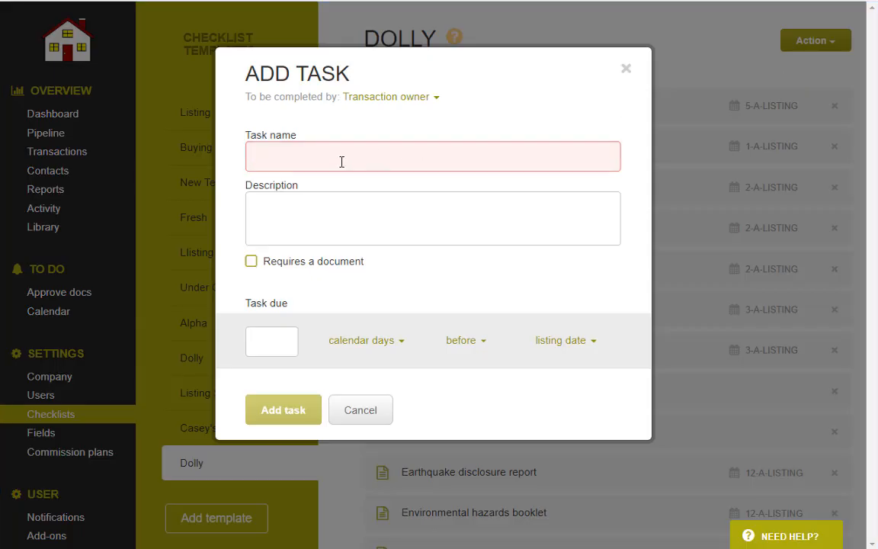
pyautogui.write('Listing')
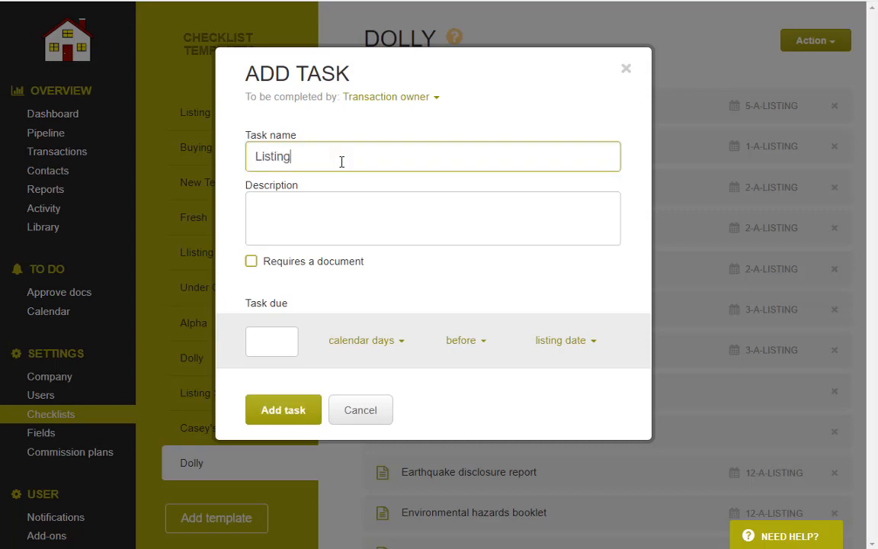
pyautogui.write(' Doc')
pyautogui.moveTo(343, 162); pyautogui.dragTo(244, 162)
pyautogui.click(318, 209)
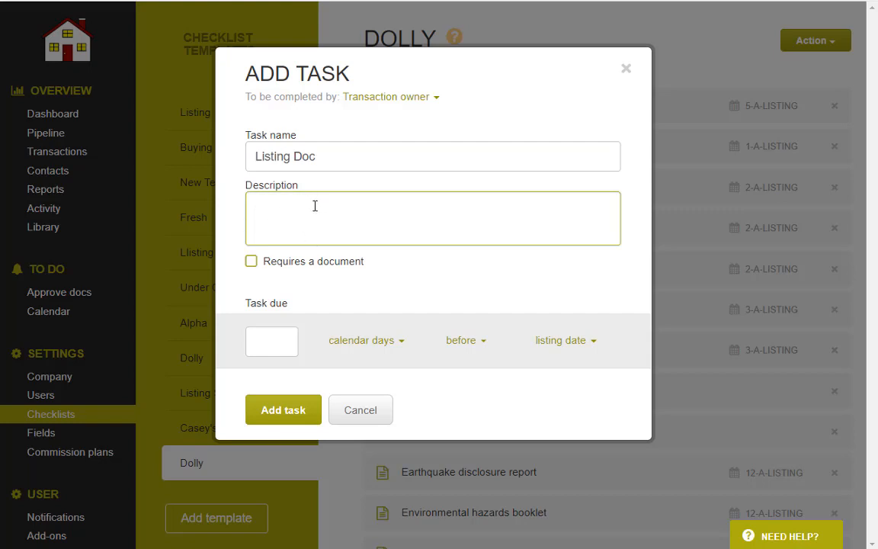
pyautogui.click(252, 261)
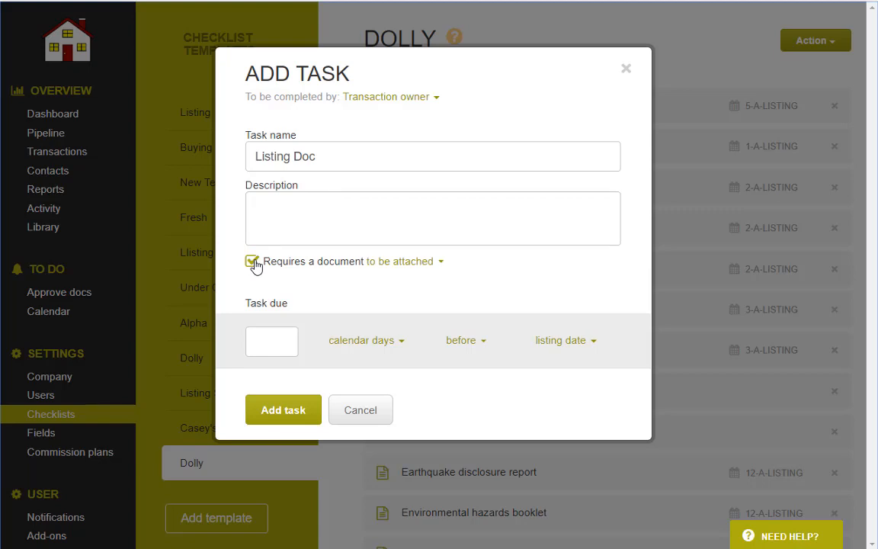
pyautogui.click(269, 345)
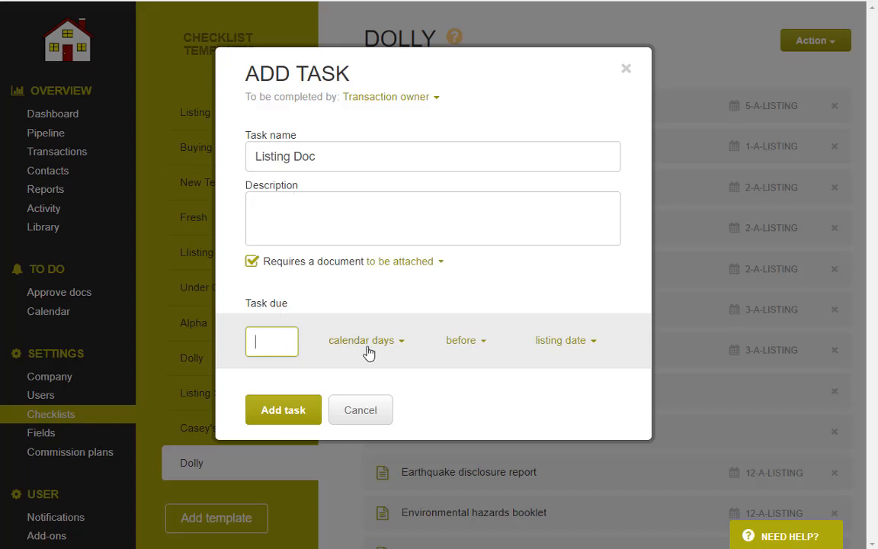
pyautogui.write('5')
pyautogui.click(462, 351)
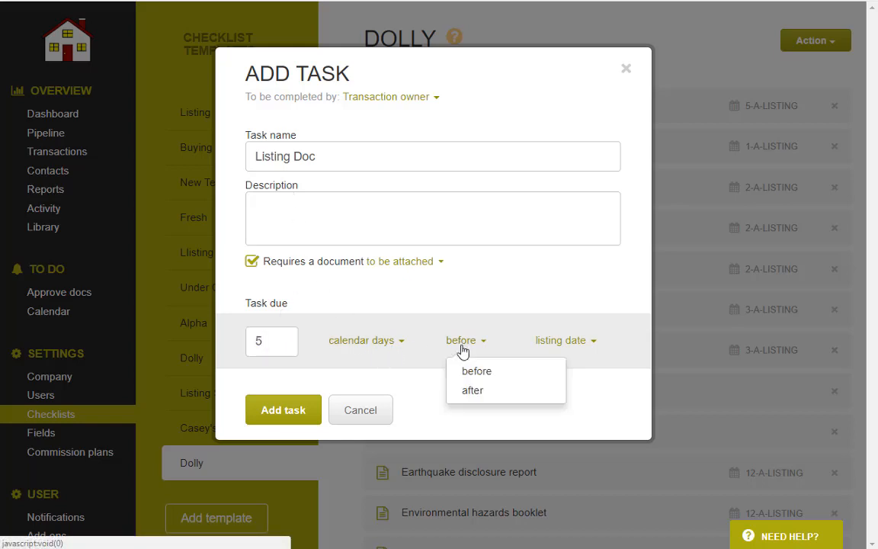
pyautogui.click(464, 388)
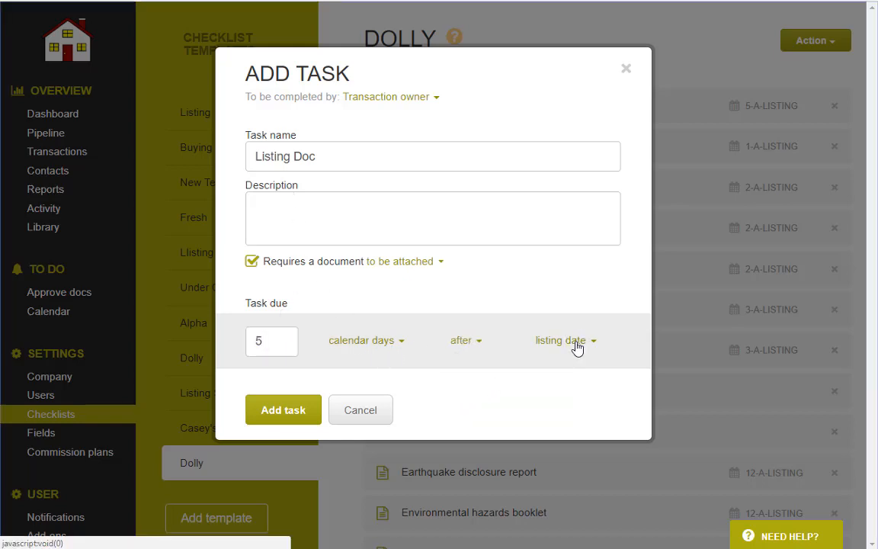
pyautogui.click(577, 347)
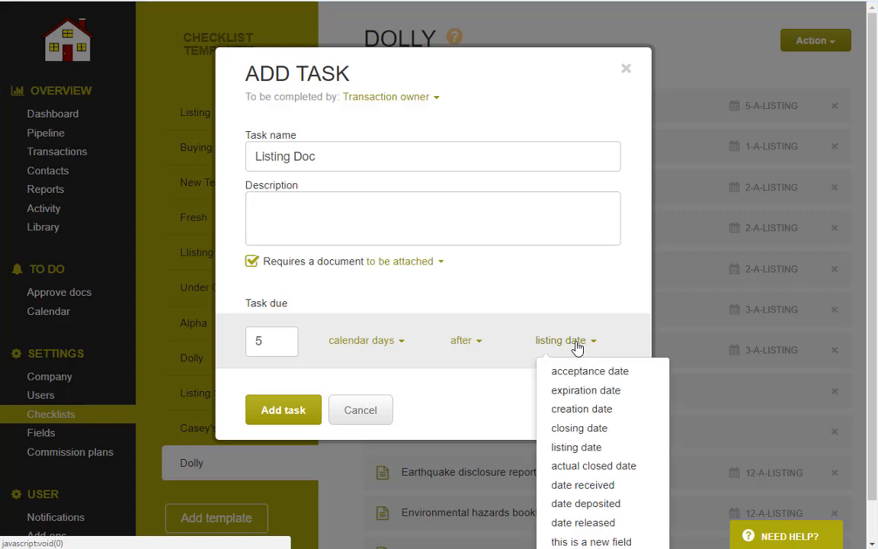
pyautogui.click(564, 413)
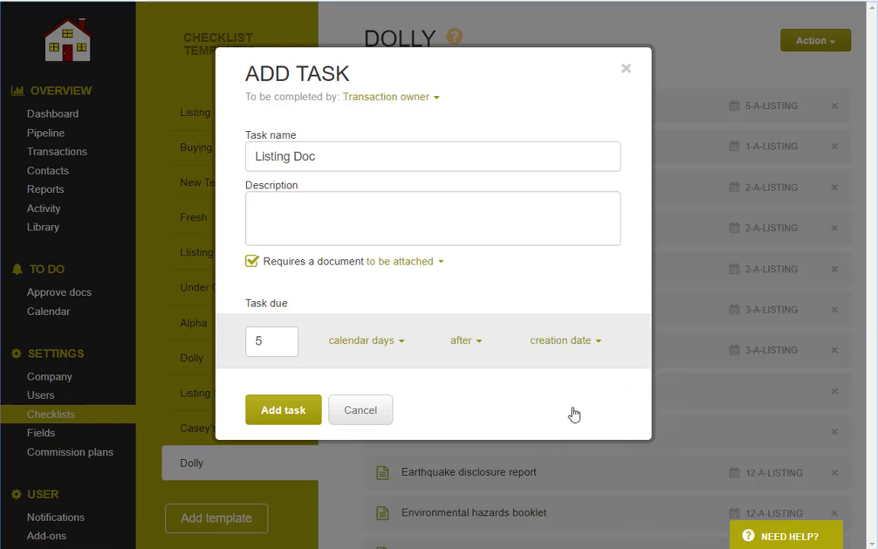
pyautogui.click(280, 412)
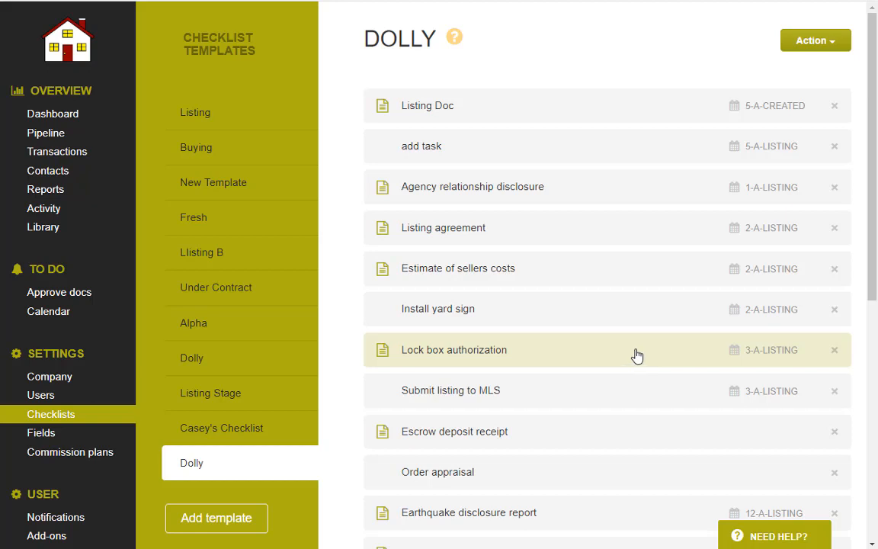
pyautogui.click(834, 146)
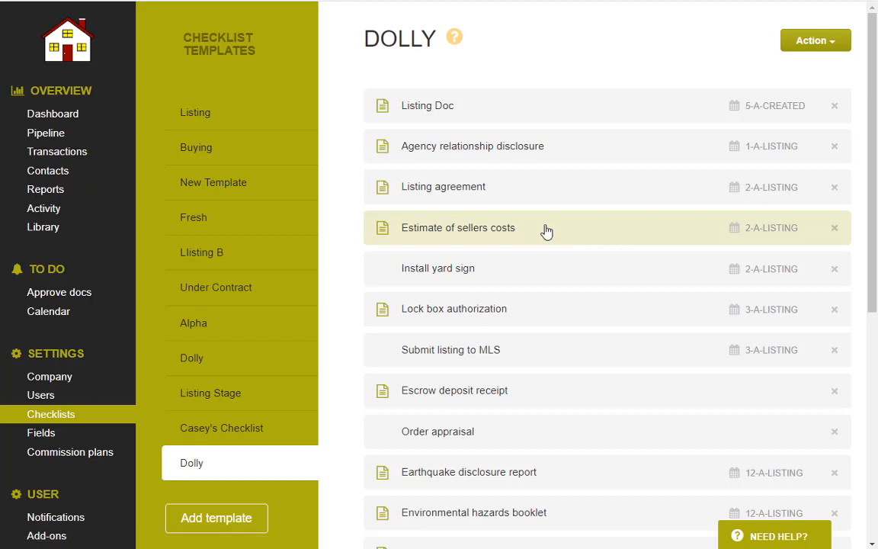
# Change the Estimate of sellers costs task's due days from 2 to 5 and save.
pyautogui.click(504, 234)
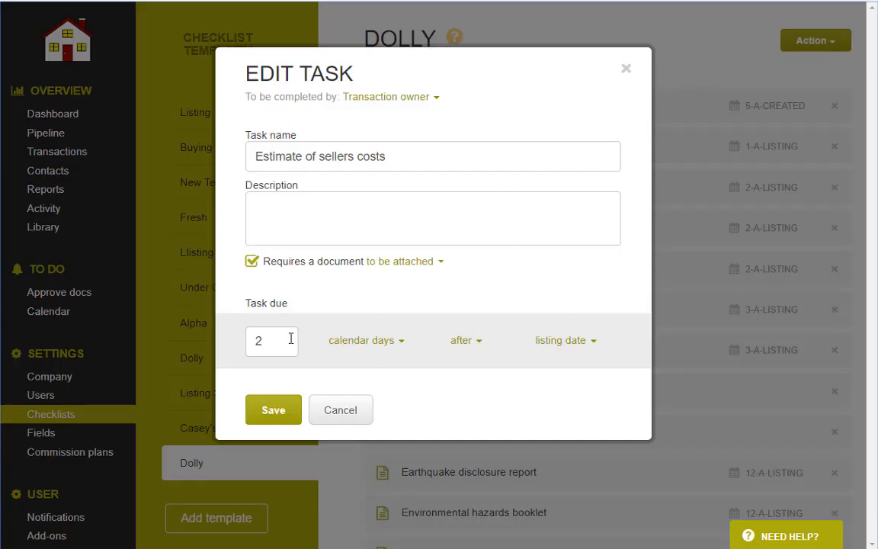
pyautogui.moveTo(290, 339); pyautogui.dragTo(233, 349)
pyautogui.write('5')
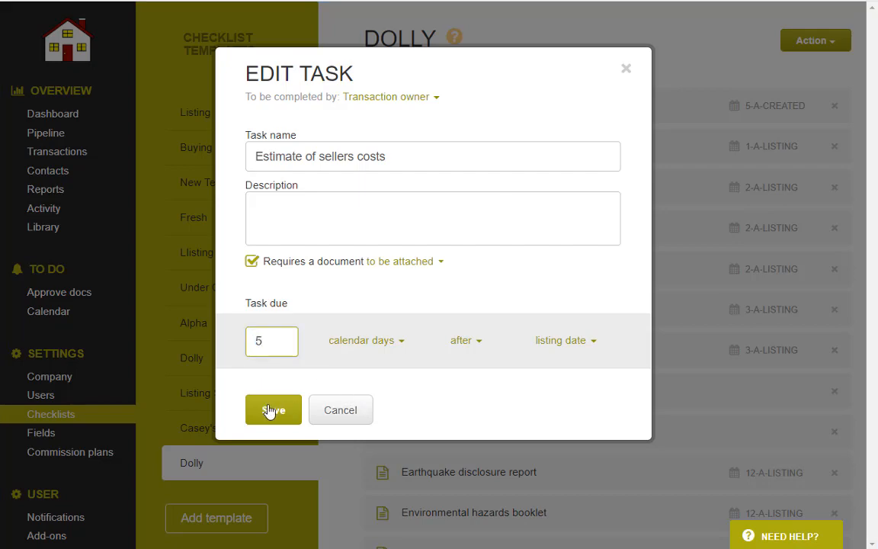
pyautogui.click(268, 412)
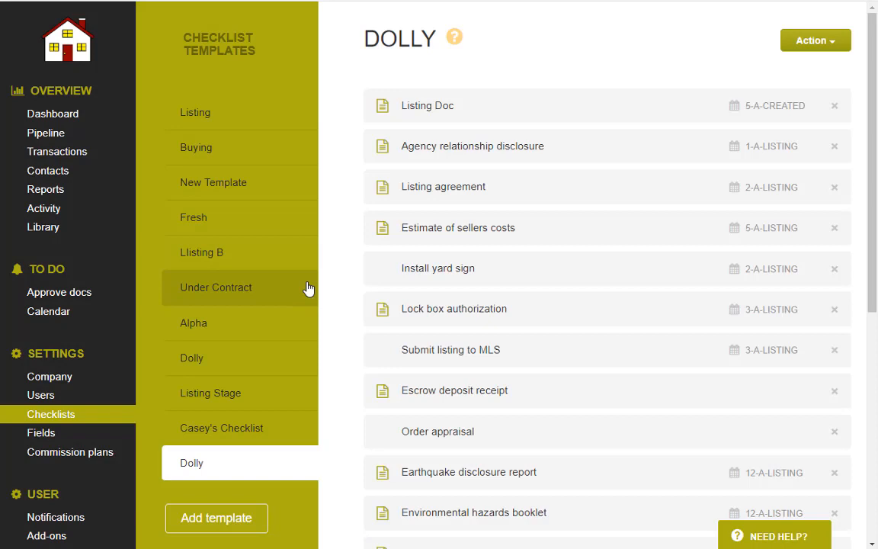
# Create an empty checklist template named 'New Template'.
pyautogui.click(241, 520)
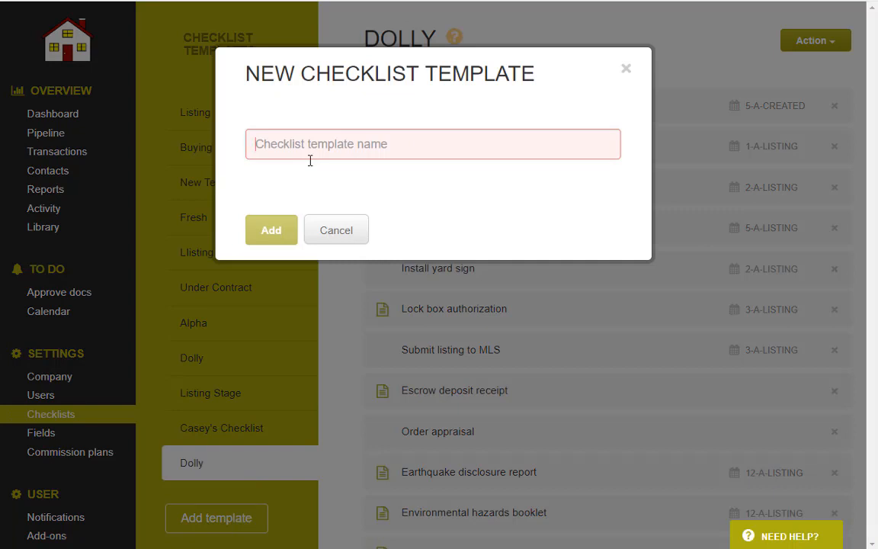
pyautogui.write('New Temp')
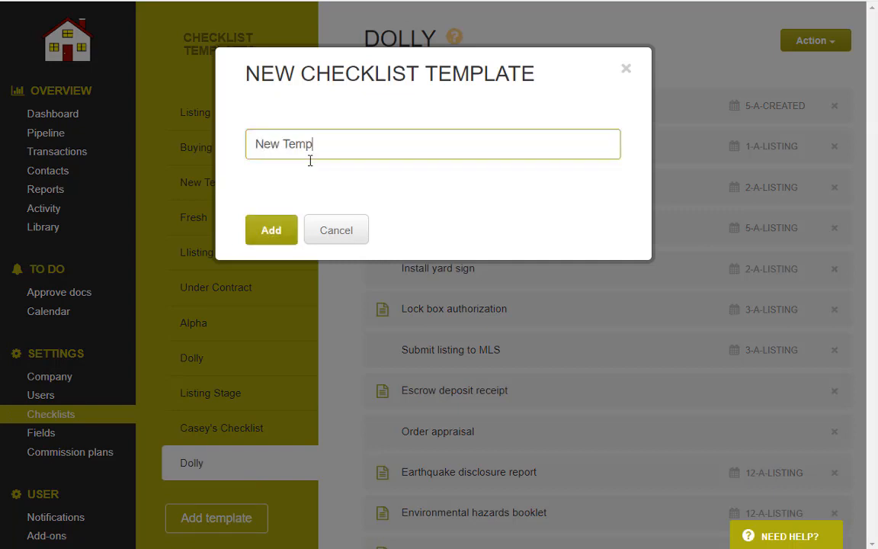
pyautogui.write('late')
pyautogui.press('Return')
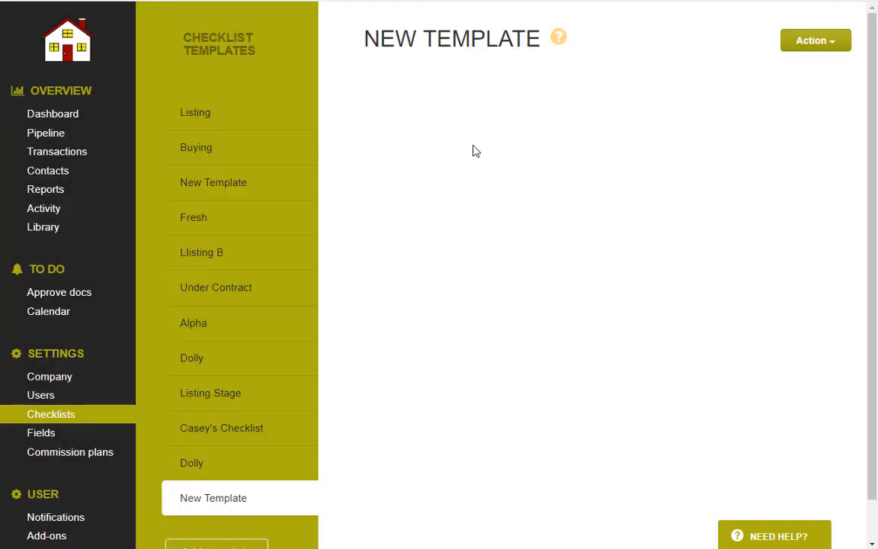
# Open and cancel a new task form, then switch to the Transaction Fields settings.
pyautogui.click(826, 50)
pyautogui.click(818, 70)
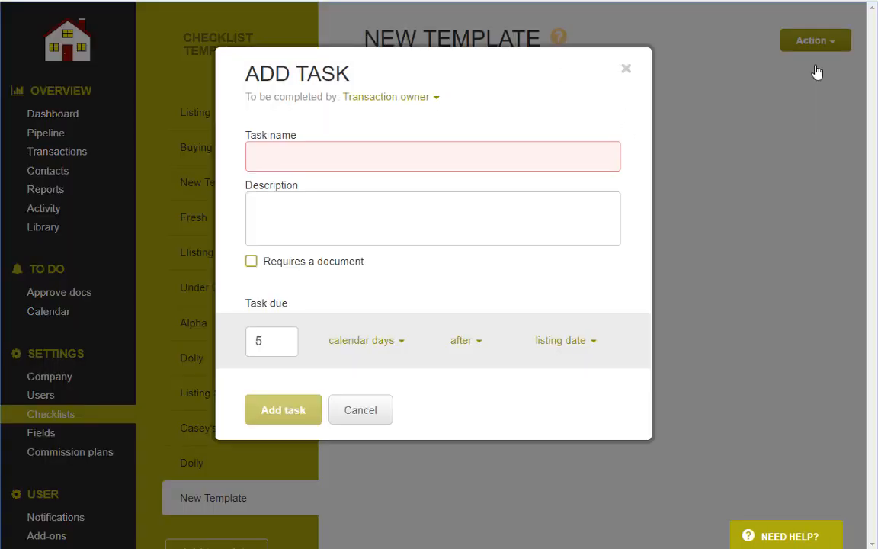
pyautogui.click(626, 68)
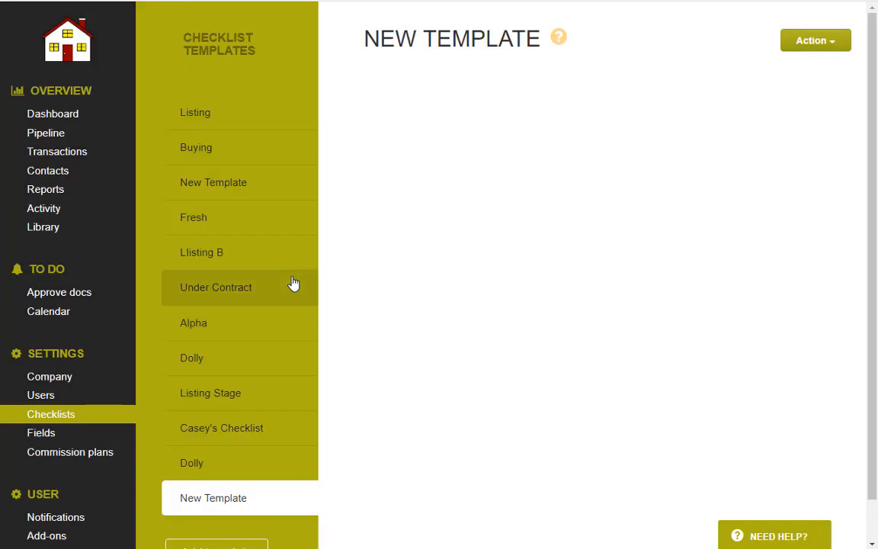
pyautogui.click(69, 435)
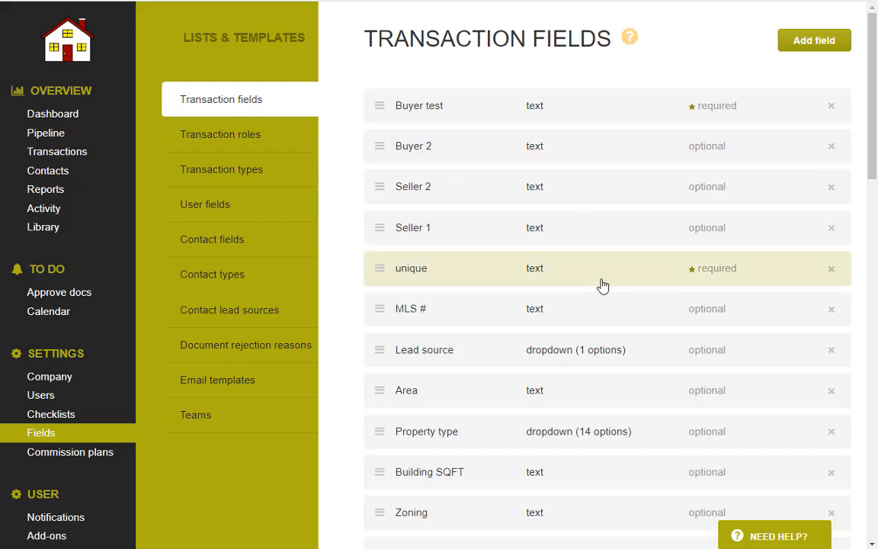
pyautogui.scroll(-3, 601, 285)
pyautogui.scroll(-1, 601, 285)
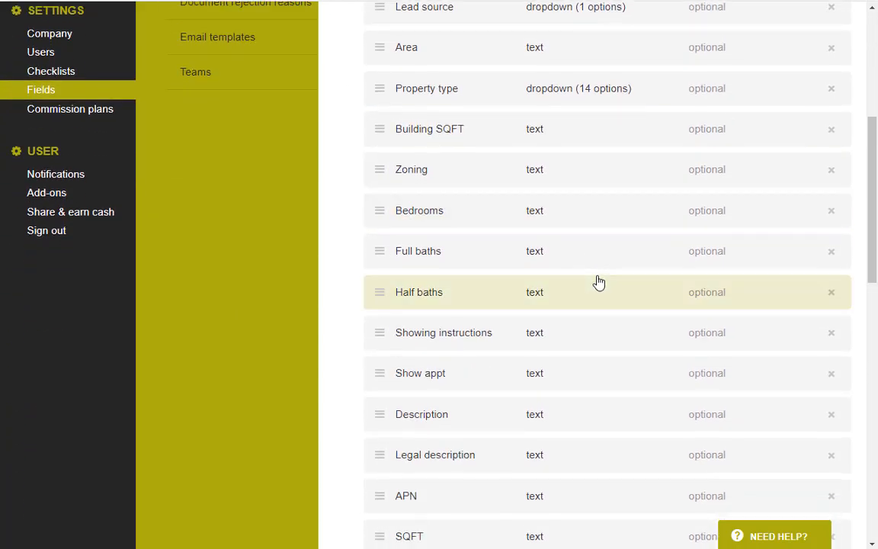
pyautogui.scroll(-3, 599, 282)
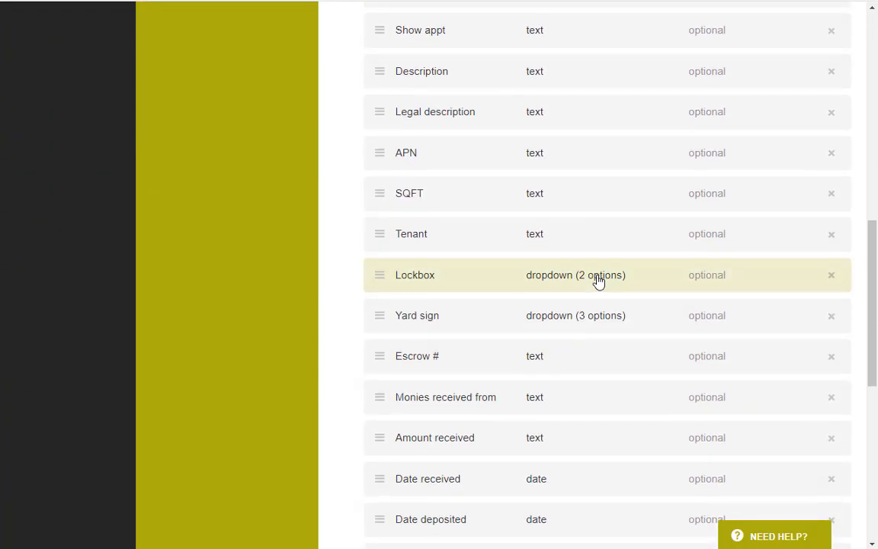
pyautogui.scroll(-3, 599, 282)
pyautogui.scroll(6, 599, 294)
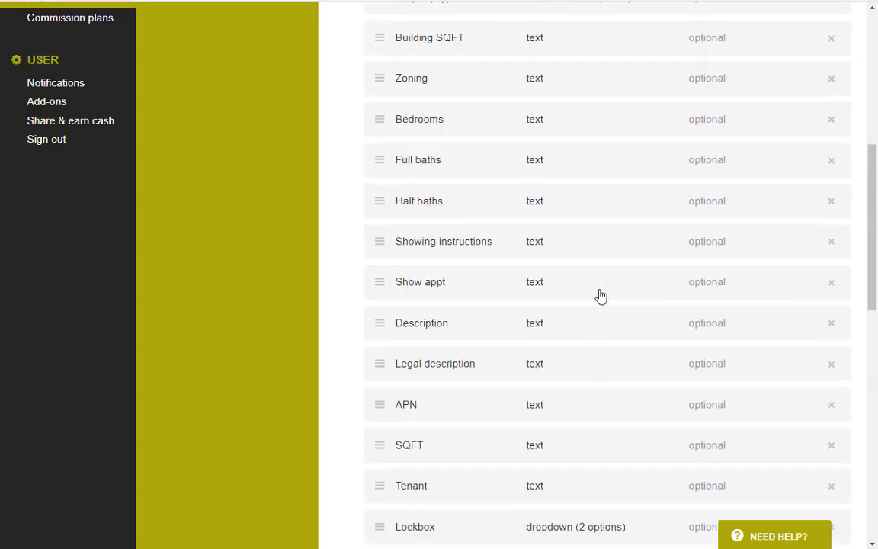
pyautogui.scroll(4, 602, 295)
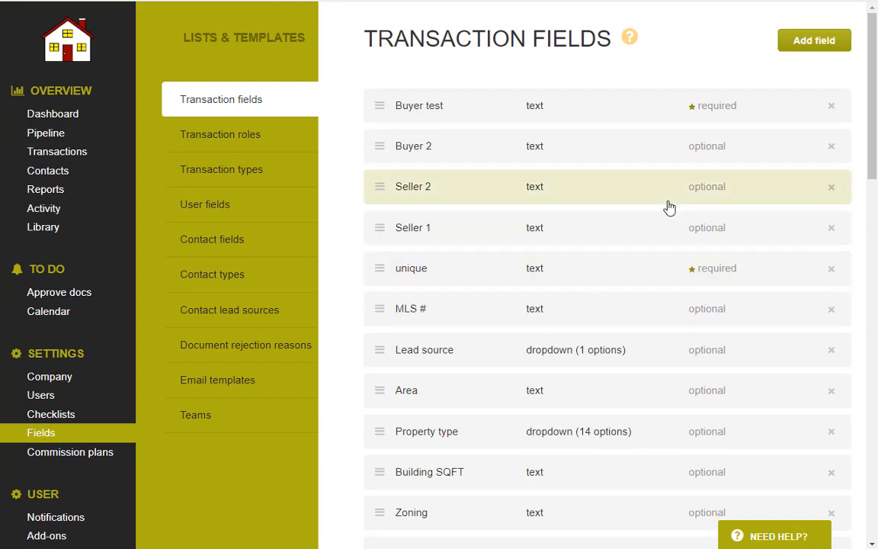
# Add a field named 'Lot #' as a dropdown with options optiona and optionb.
pyautogui.click(815, 47)
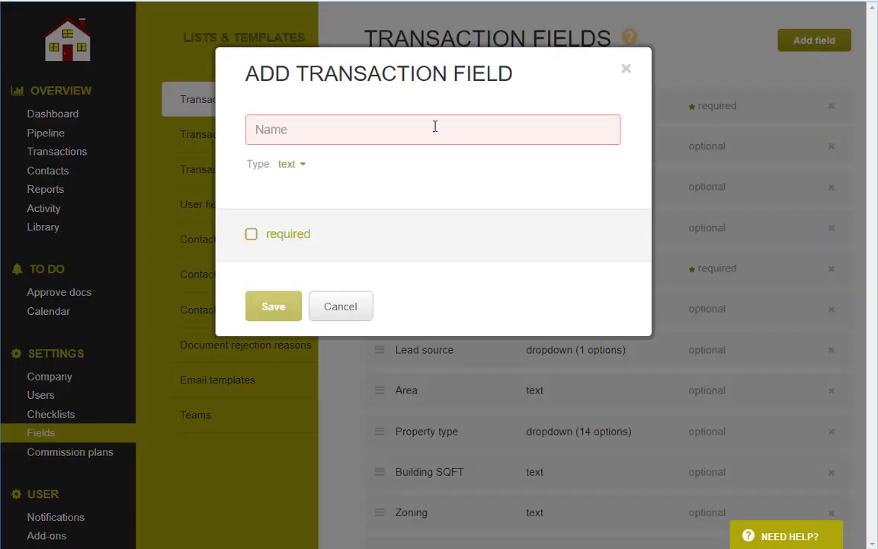
pyautogui.click(327, 136)
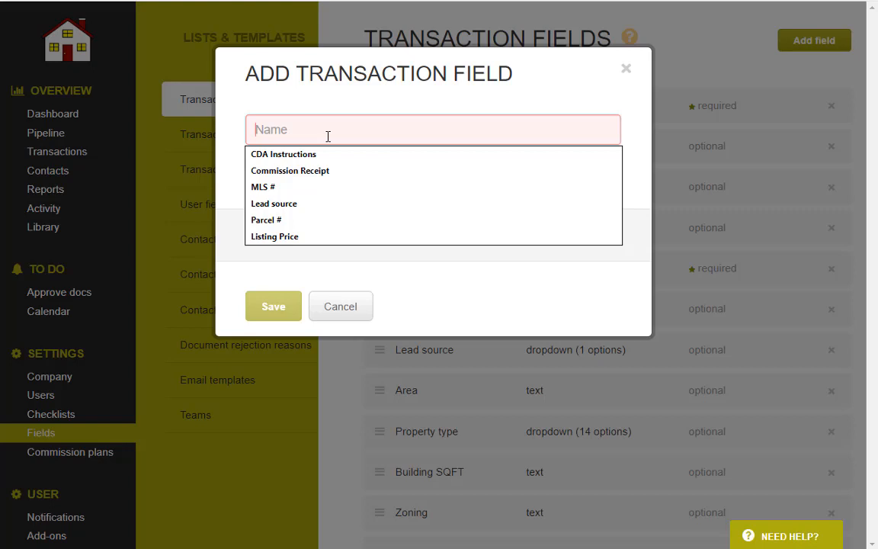
pyautogui.write('Lot #')
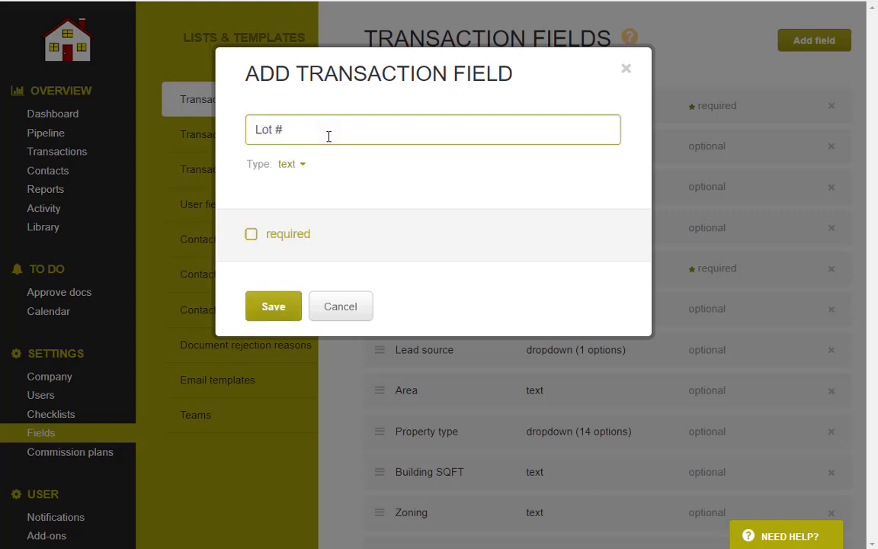
pyautogui.click(294, 165)
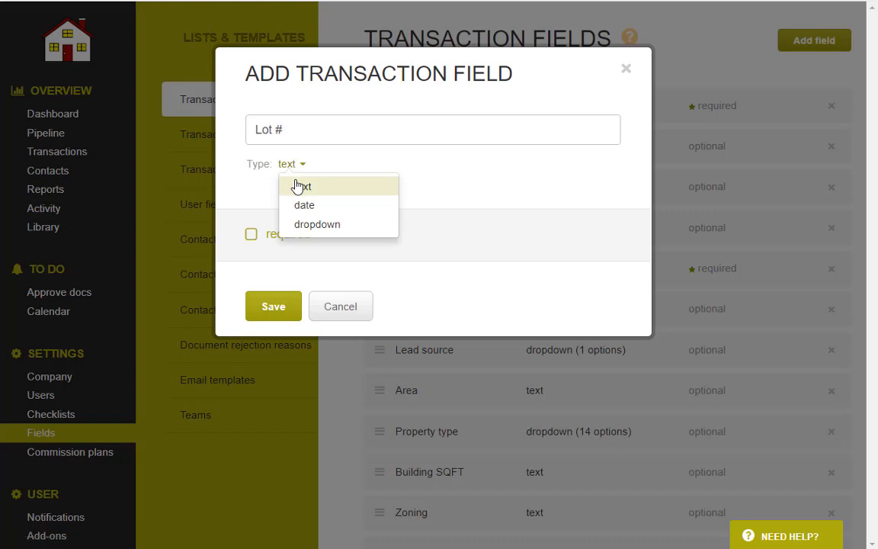
pyautogui.click(304, 225)
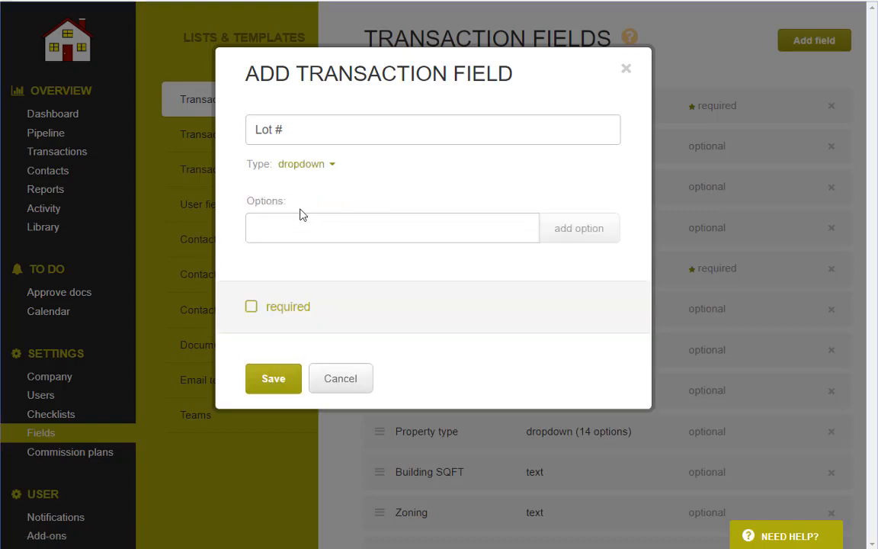
pyautogui.click(276, 229)
pyautogui.write('option')
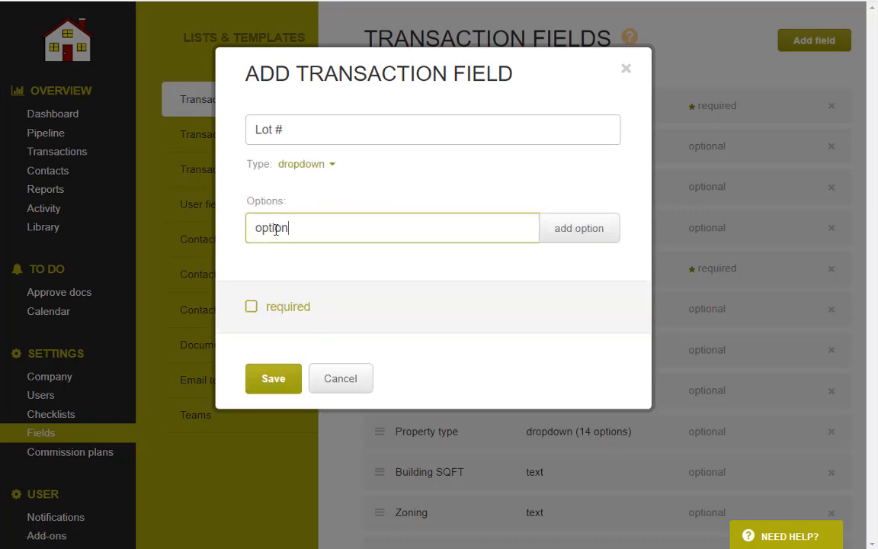
pyautogui.write('a')
pyautogui.press('Return')
pyautogui.write('optio')
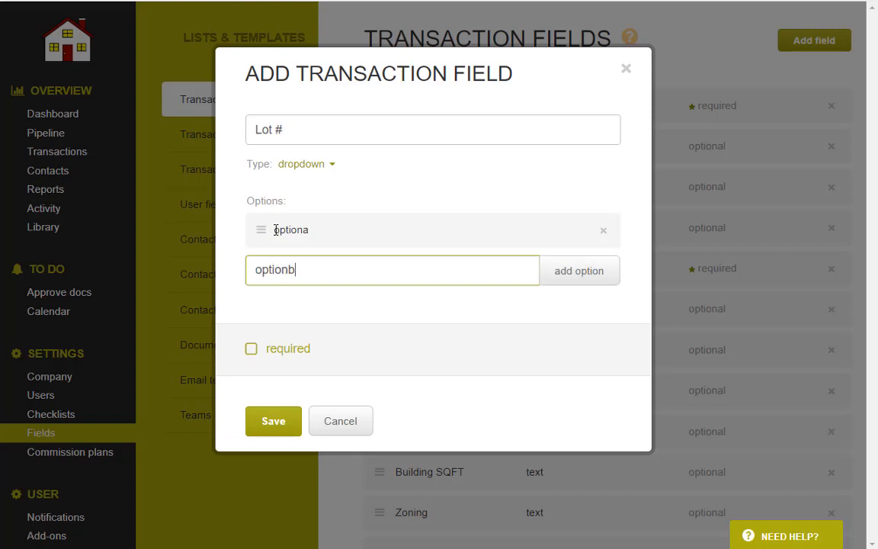
pyautogui.write('nb')
pyautogui.press('Return')
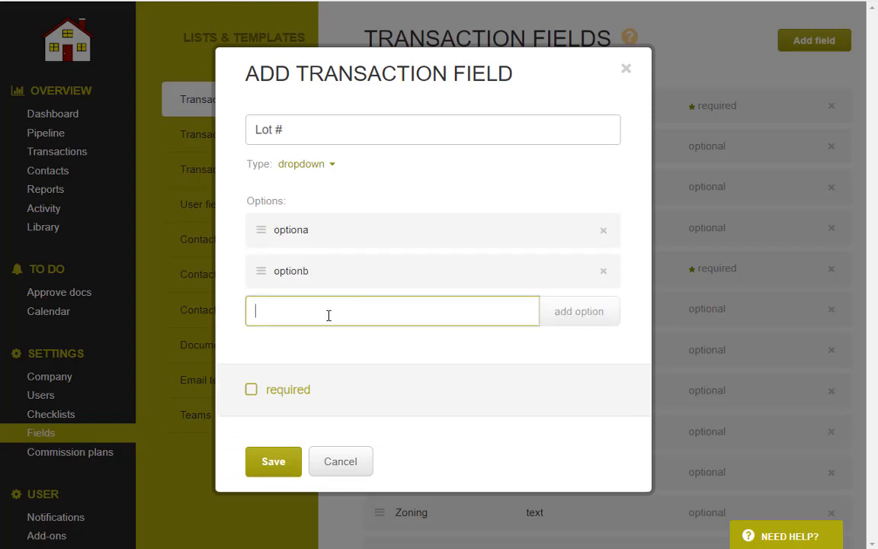
# Make Lot # required once the transaction status is pending, and save it.
pyautogui.click(250, 390)
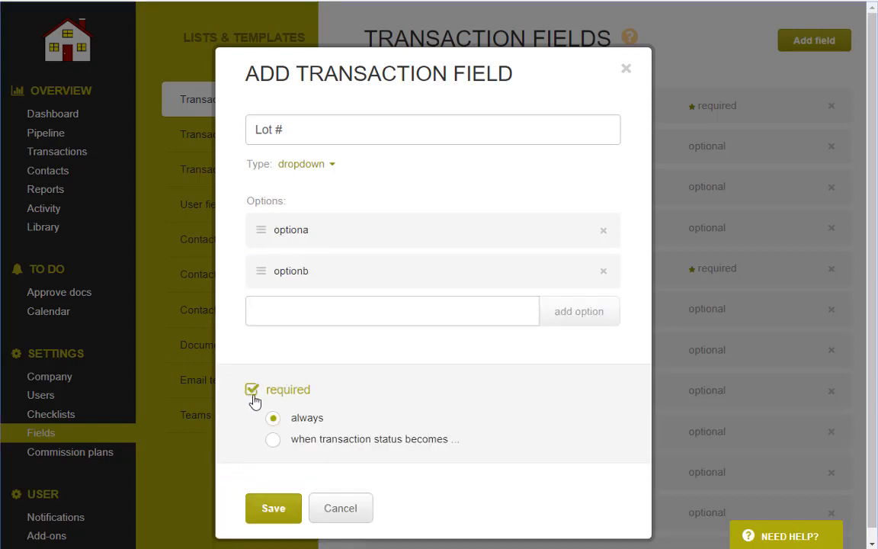
pyautogui.doubleClick(306, 421)
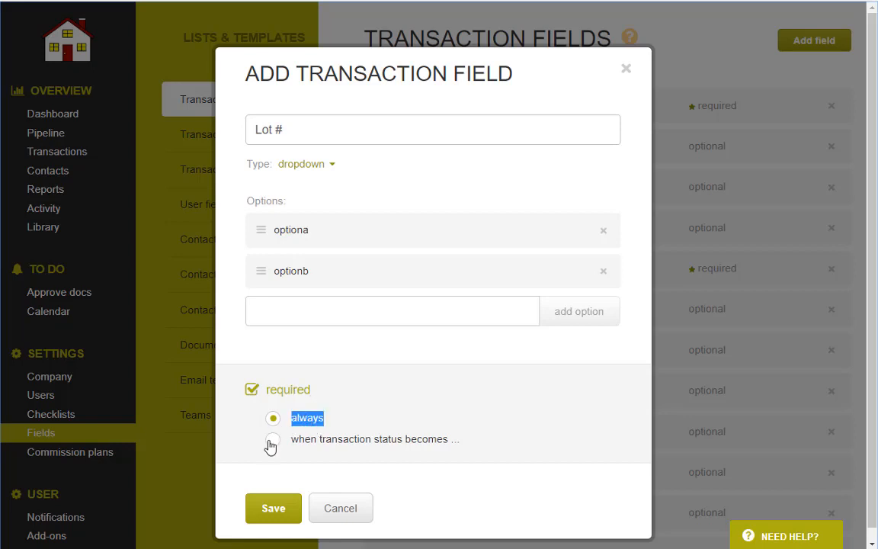
pyautogui.click(272, 440)
pyautogui.click(480, 440)
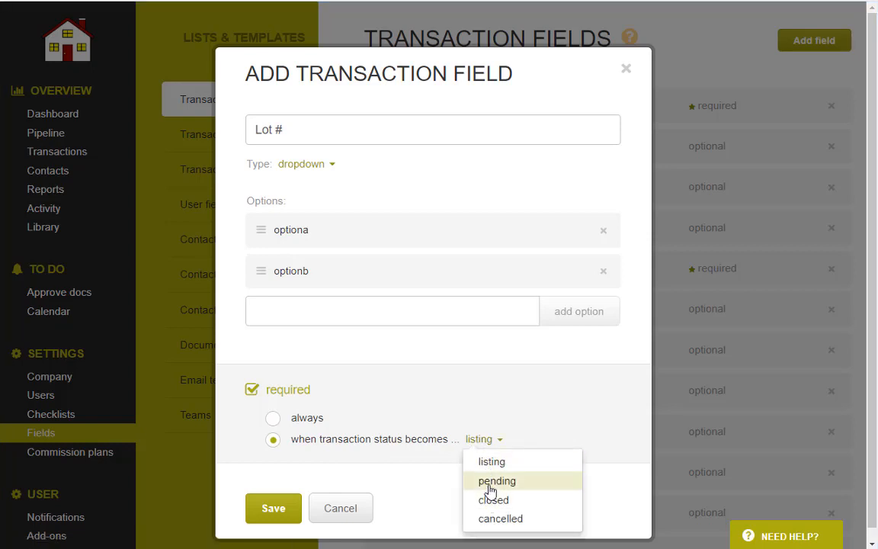
pyautogui.click(490, 488)
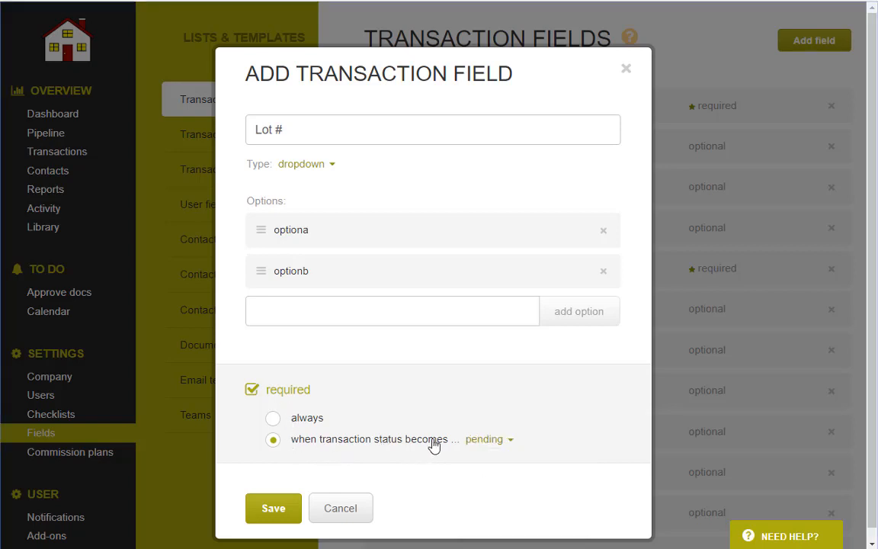
pyautogui.click(280, 509)
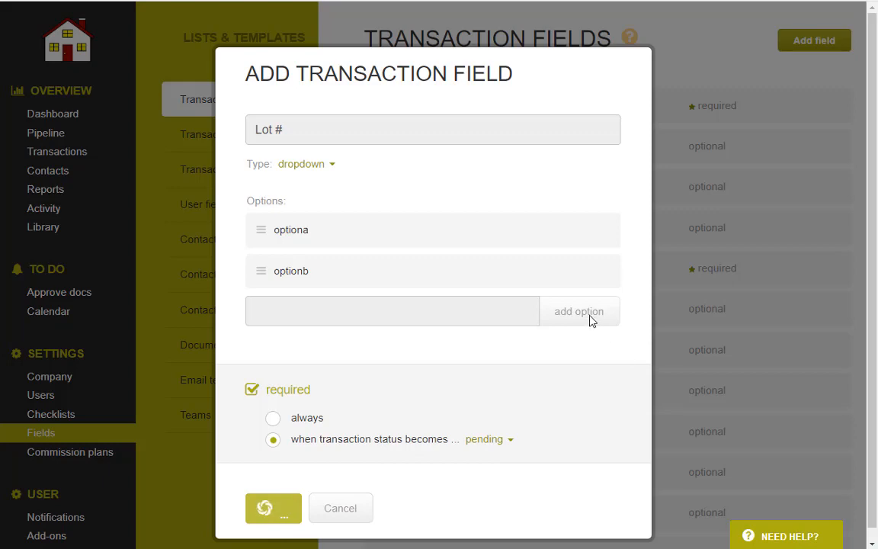
# Drag the Lot # row up to sit directly below Seller 1, fifth in the list.
pyautogui.scroll(-20, 588, 318)
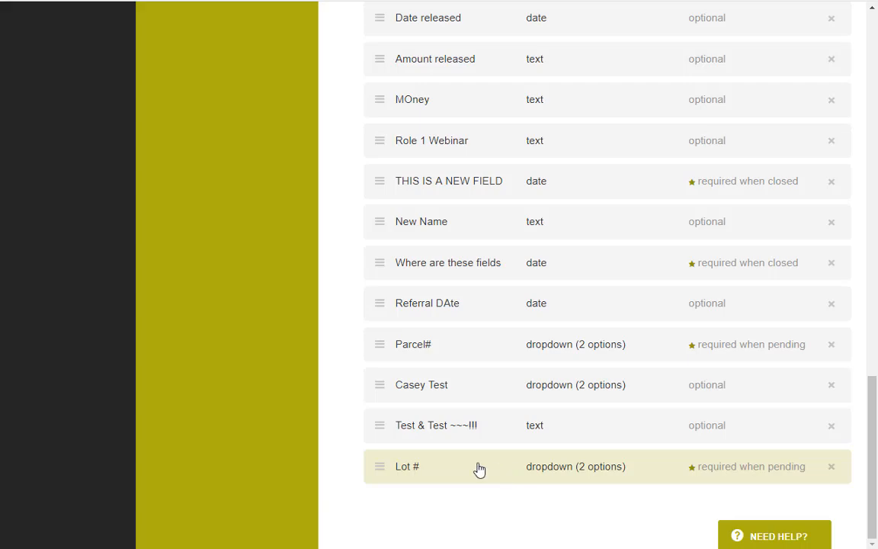
pyautogui.scroll(15, 478, 470)
pyautogui.moveTo(479, 469); pyautogui.dragTo(493, 135)
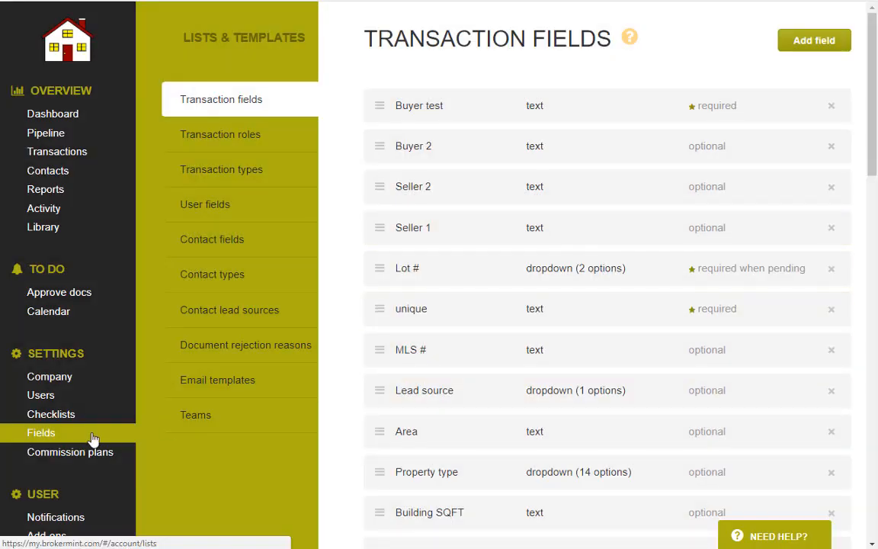
pyautogui.scroll(-2, 90, 442)
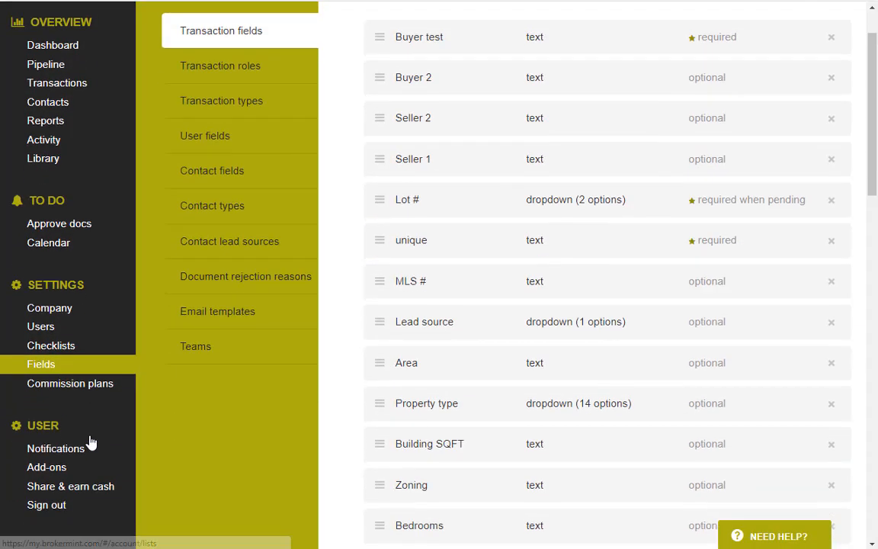
# Open the Agent Commission Plans page showing the Commission Plan 100%Split details.
pyautogui.click(70, 386)
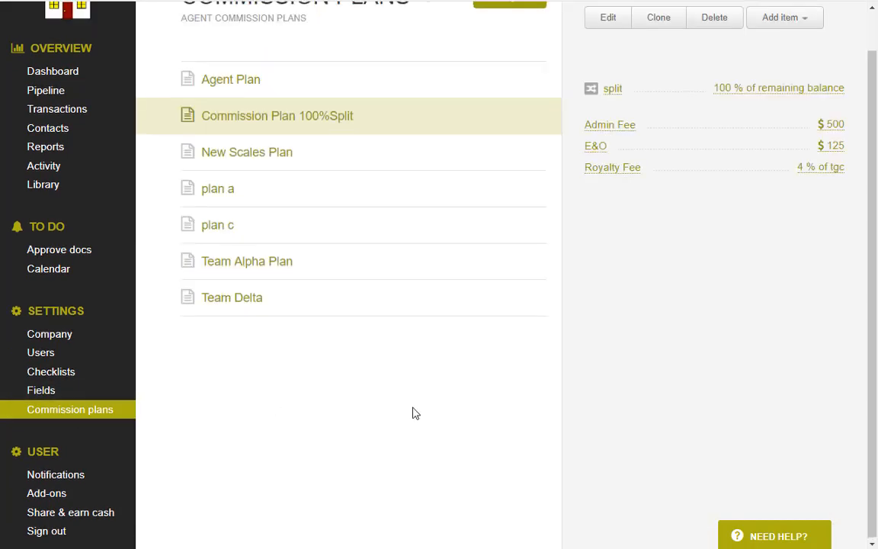
pyautogui.scroll(1, 415, 413)
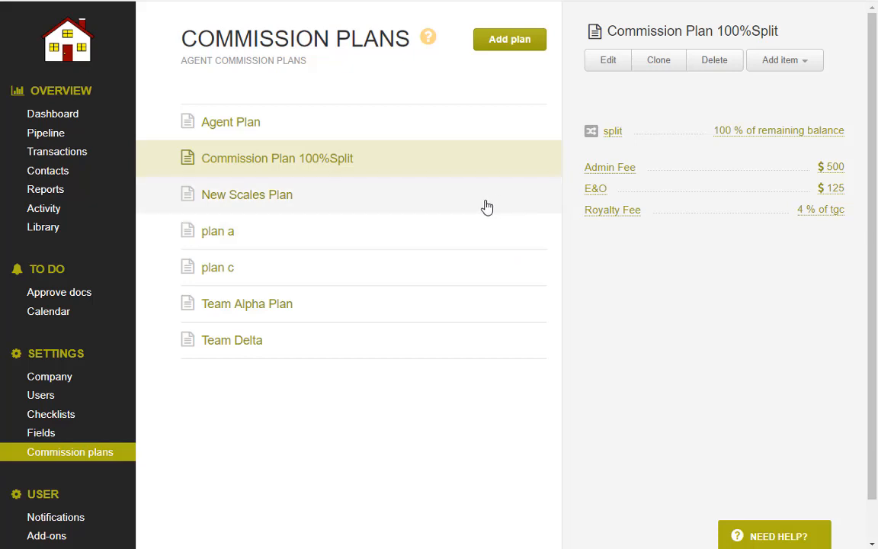
# Create commission plan 'Example Plan#1' with a split of 70 % of remaining balance.
pyautogui.click(508, 42)
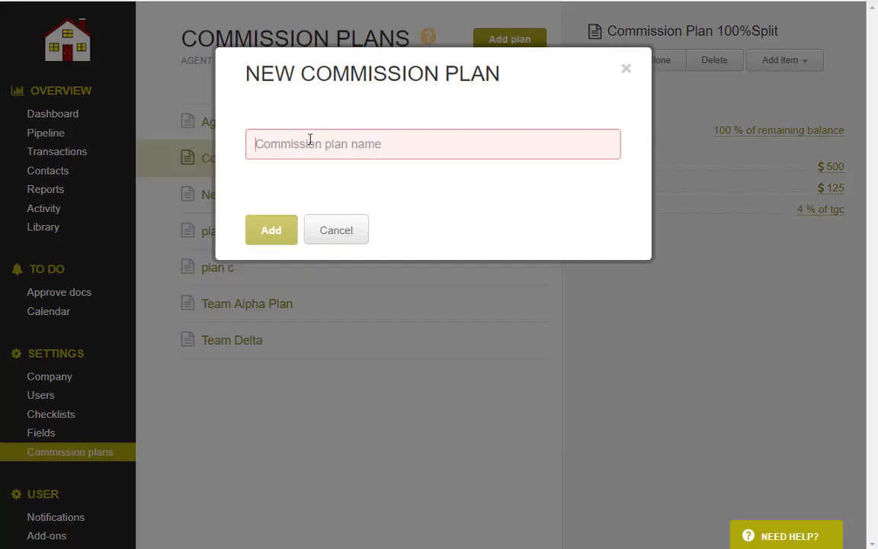
pyautogui.write('Example Plan#1')
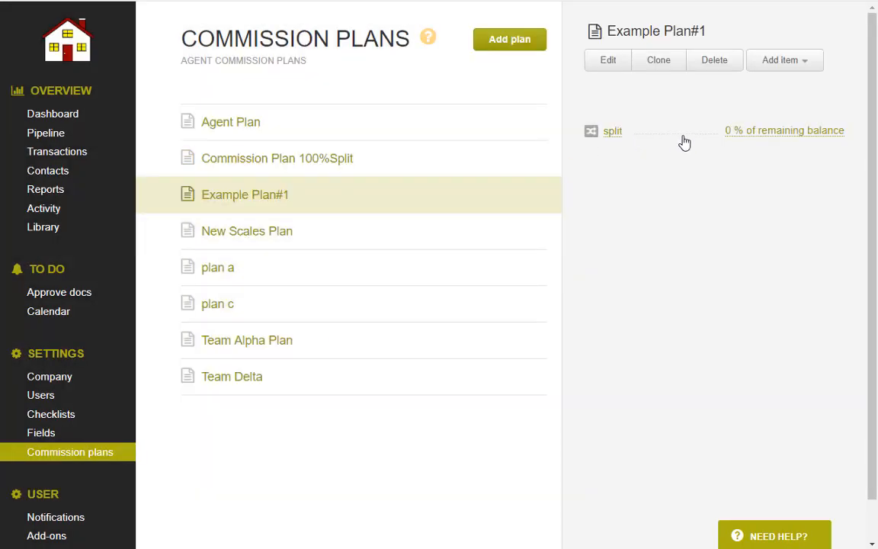
pyautogui.click(612, 131)
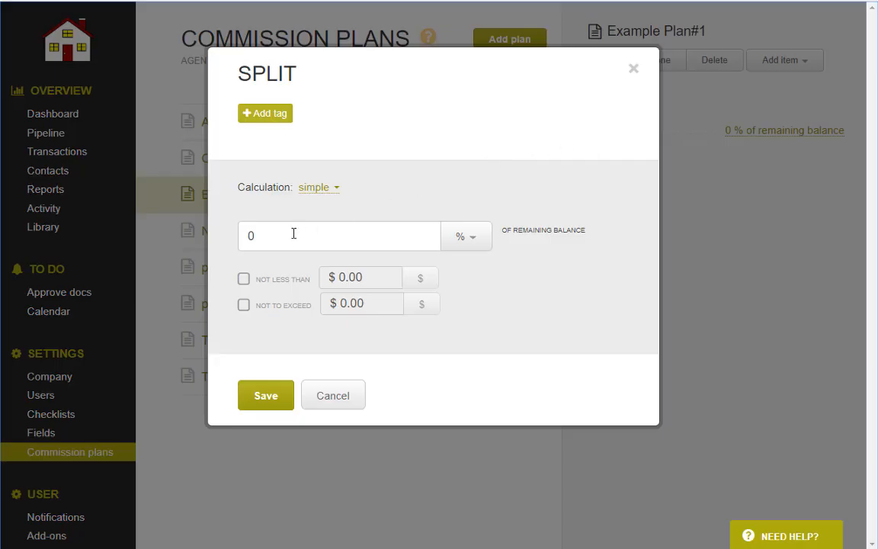
pyautogui.moveTo(292, 232); pyautogui.dragTo(147, 241)
pyautogui.write('70')
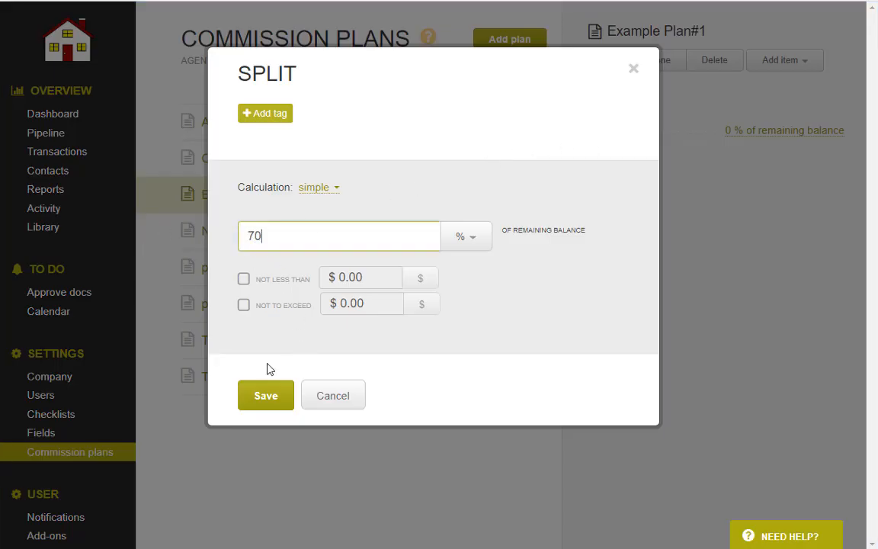
pyautogui.click(270, 403)
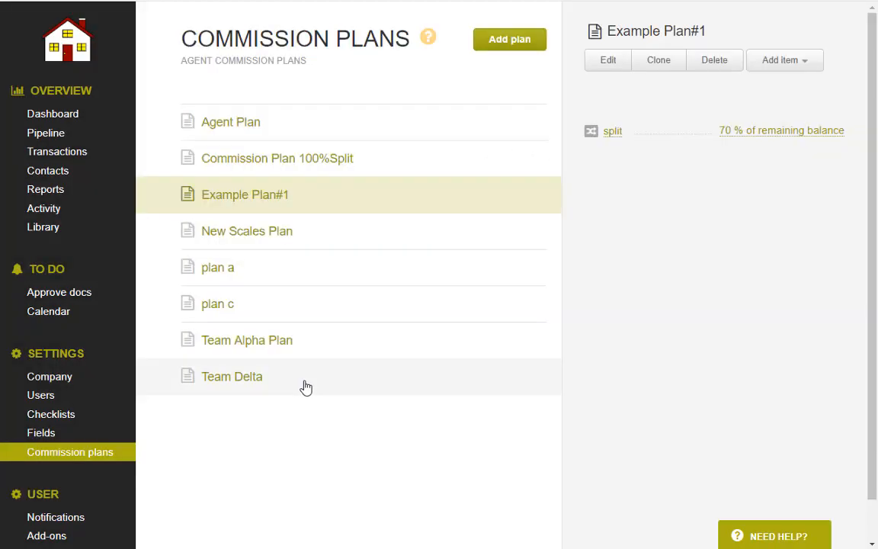
pyautogui.click(778, 65)
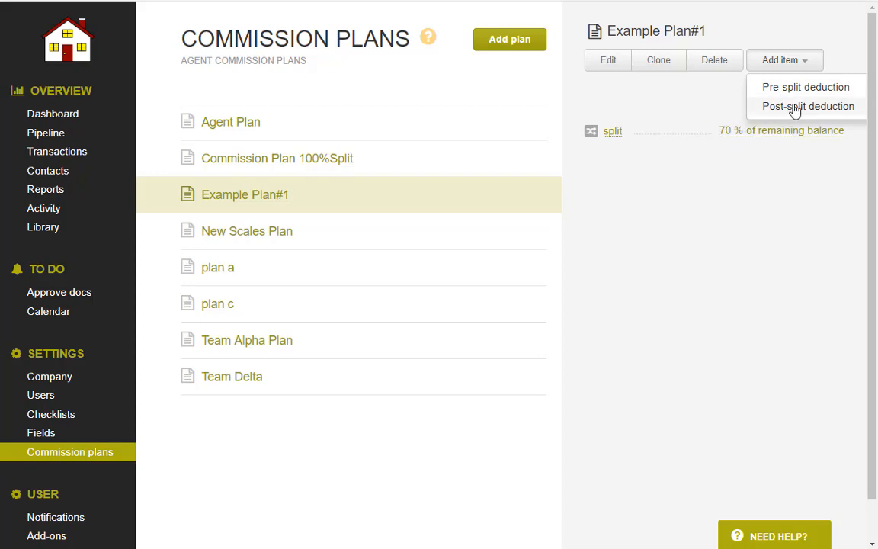
pyautogui.click(753, 184)
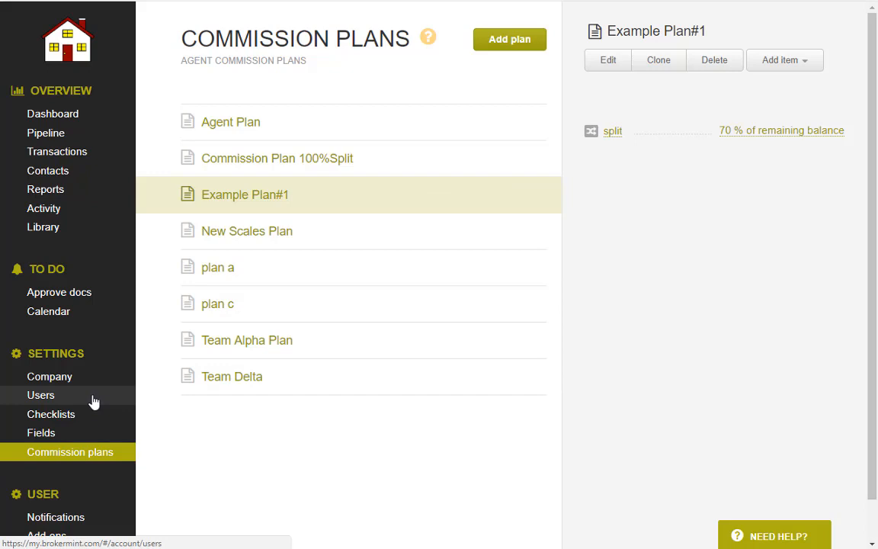
# Assign Example Plan#1, Agent Plan and Team Delta to the agent user, then remove plan a.
pyautogui.click(71, 402)
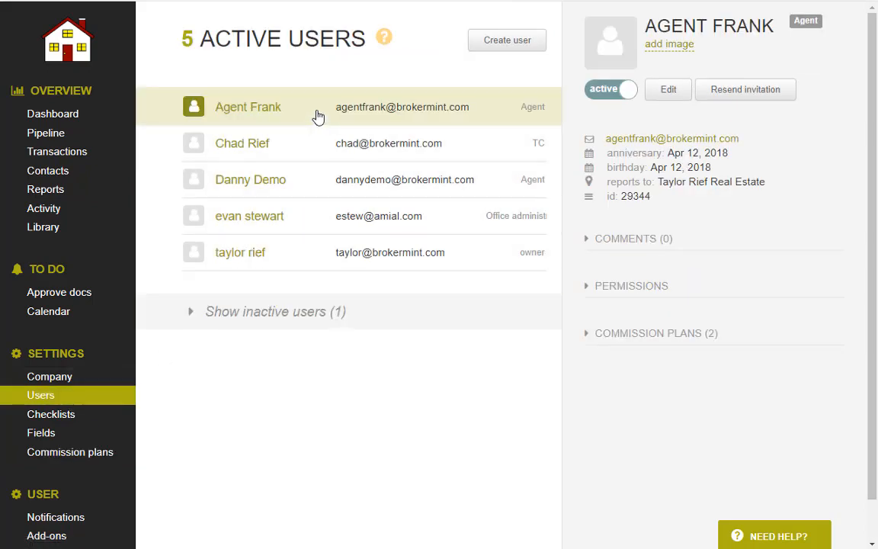
pyautogui.click(621, 337)
pyautogui.click(629, 411)
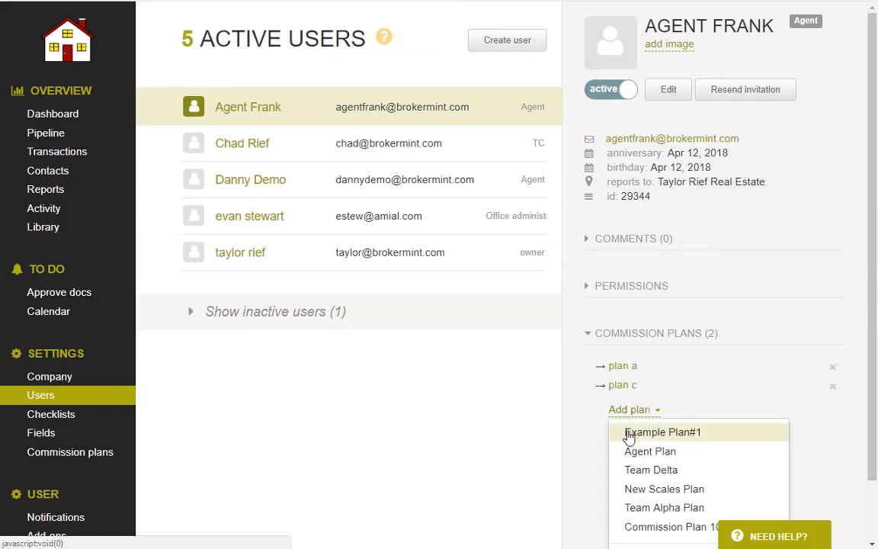
pyautogui.click(630, 426)
pyautogui.click(630, 429)
pyautogui.click(632, 449)
pyautogui.click(630, 454)
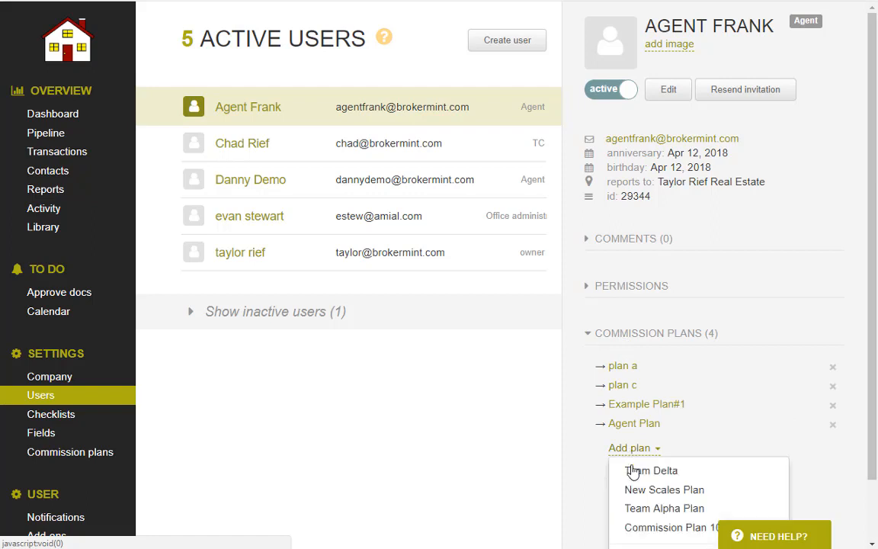
pyautogui.click(631, 469)
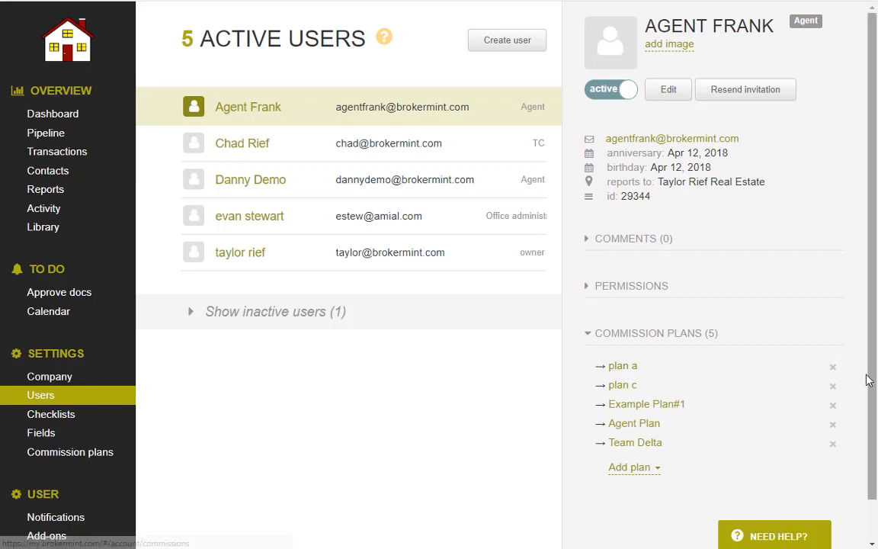
pyautogui.click(832, 369)
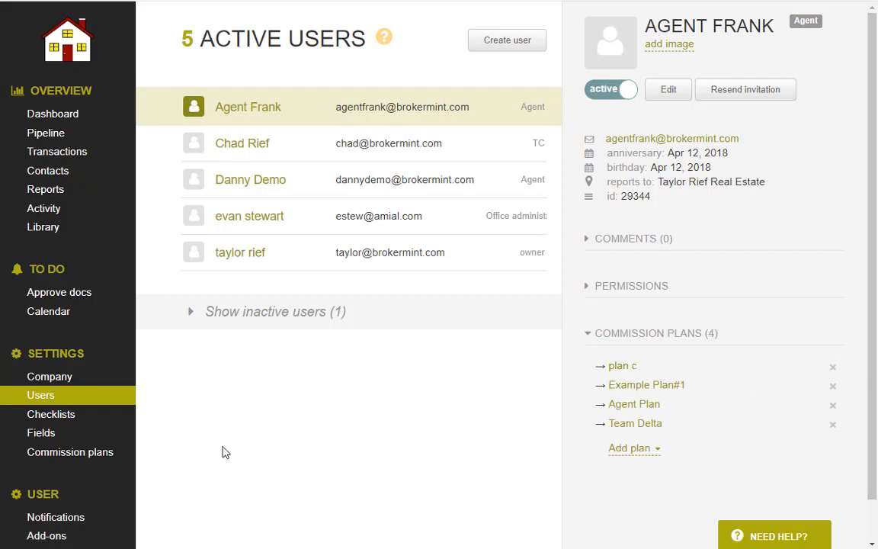
pyautogui.scroll(-1, 276, 448)
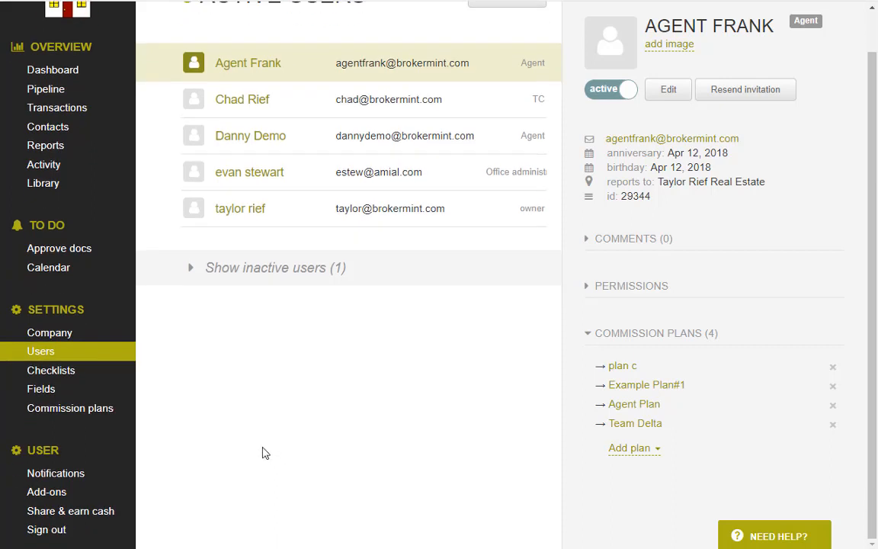
# Open the email notification settings and scroll through the list.
pyautogui.click(81, 475)
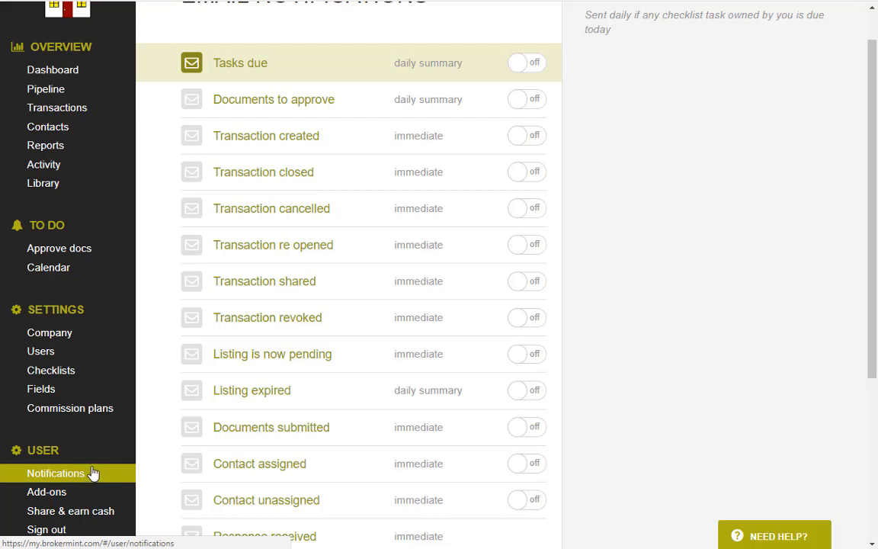
pyautogui.scroll(1, 396, 377)
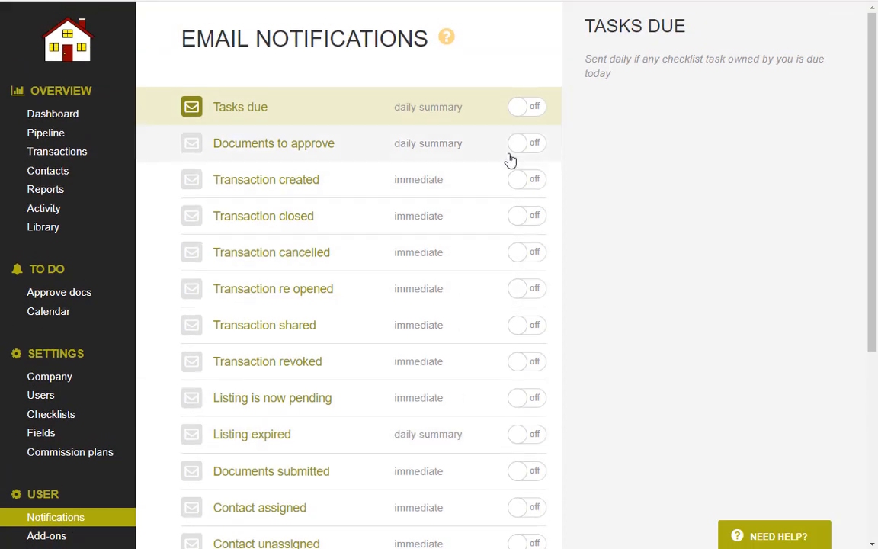
pyautogui.scroll(-4, 509, 224)
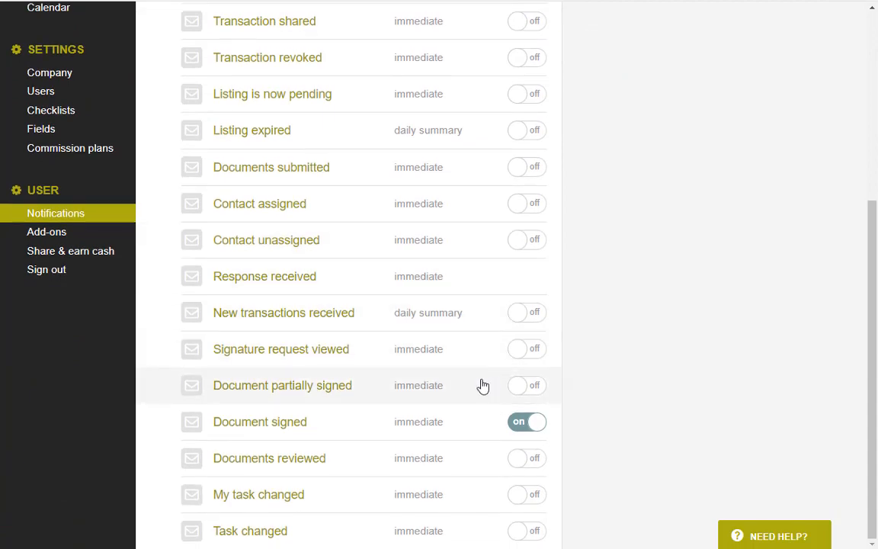
pyautogui.scroll(4, 482, 385)
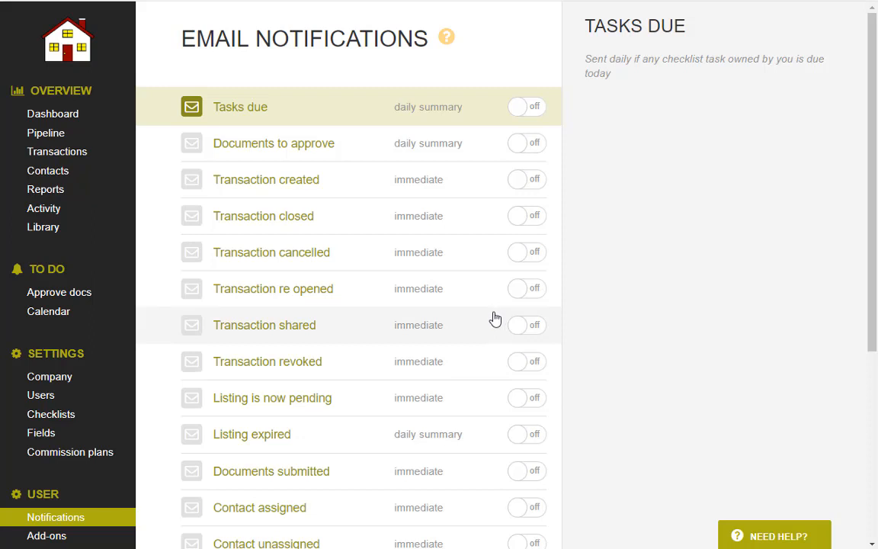
# Toggle Transaction closed emails on and back off, and read the Transaction revoked description.
pyautogui.click(523, 223)
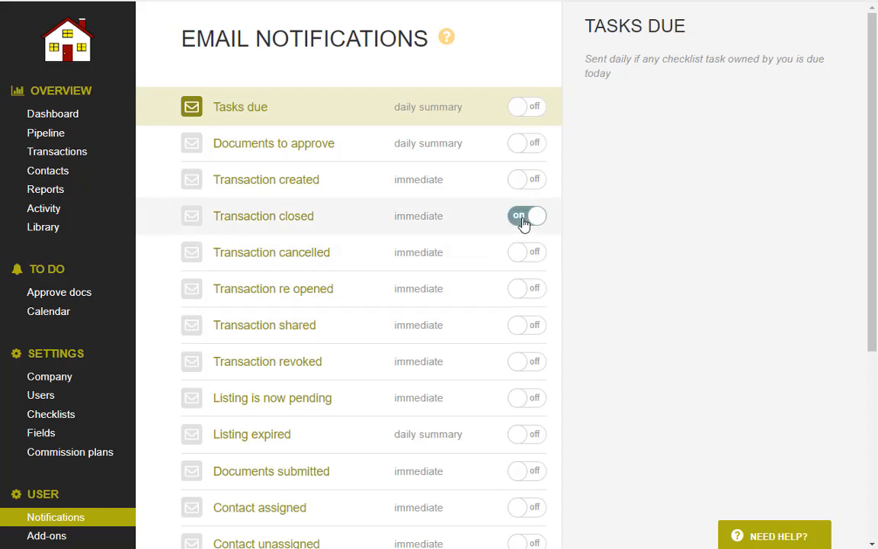
pyautogui.click(523, 223)
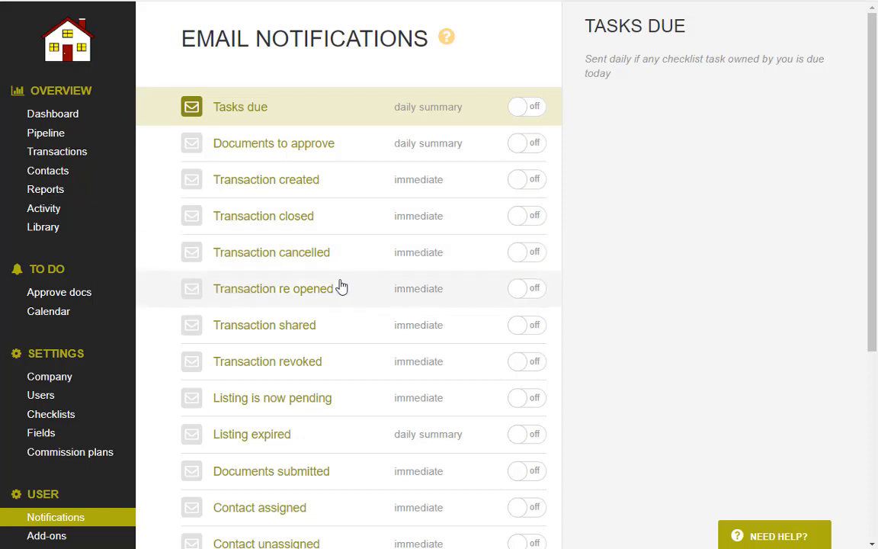
pyautogui.click(258, 367)
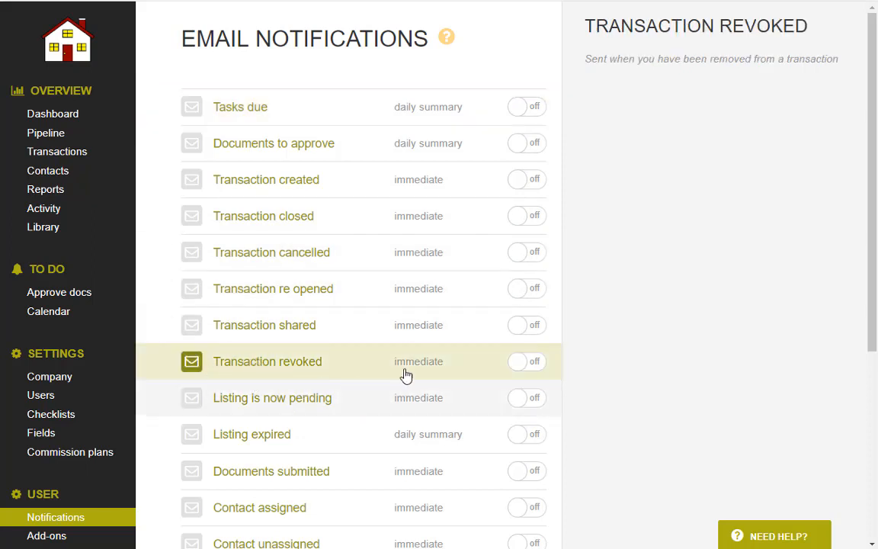
pyautogui.moveTo(585, 59); pyautogui.dragTo(803, 64)
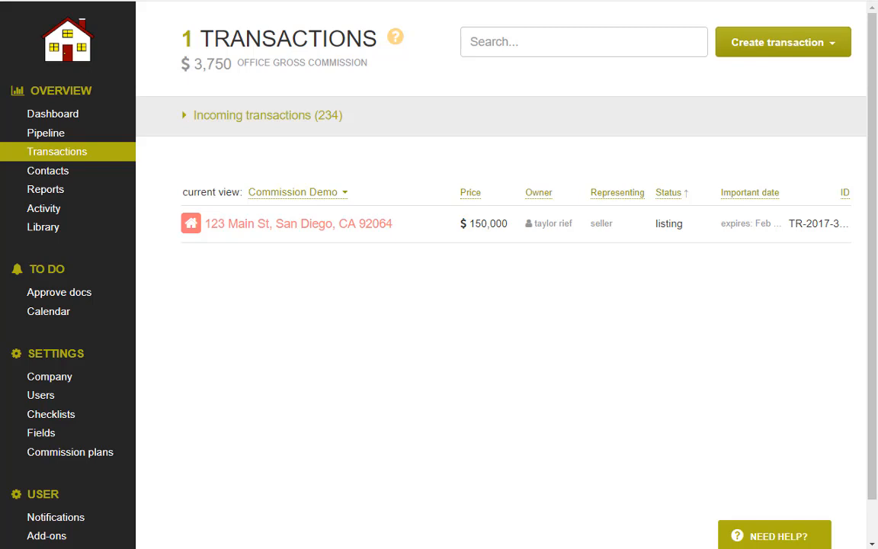
# Choose Create new under Create transaction to get a blank New Transaction form.
pyautogui.click(824, 50)
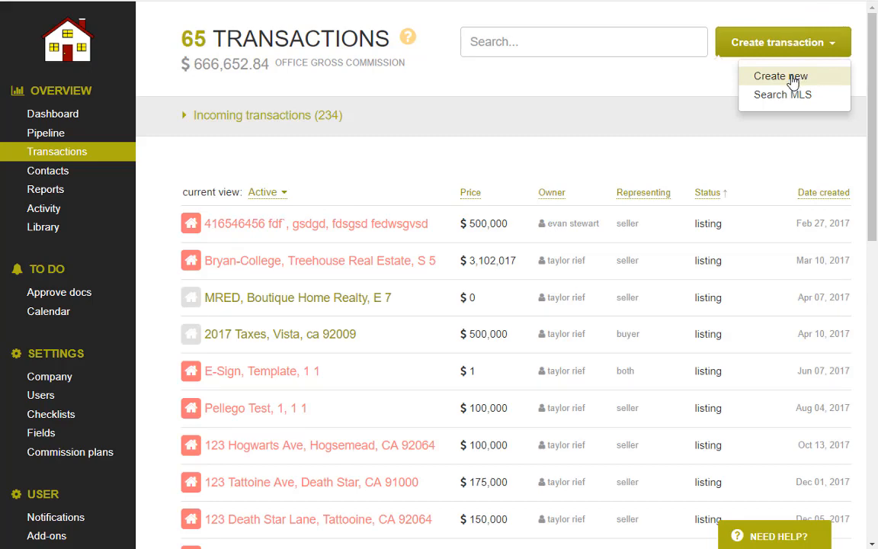
pyautogui.click(793, 79)
pyautogui.click(213, 162)
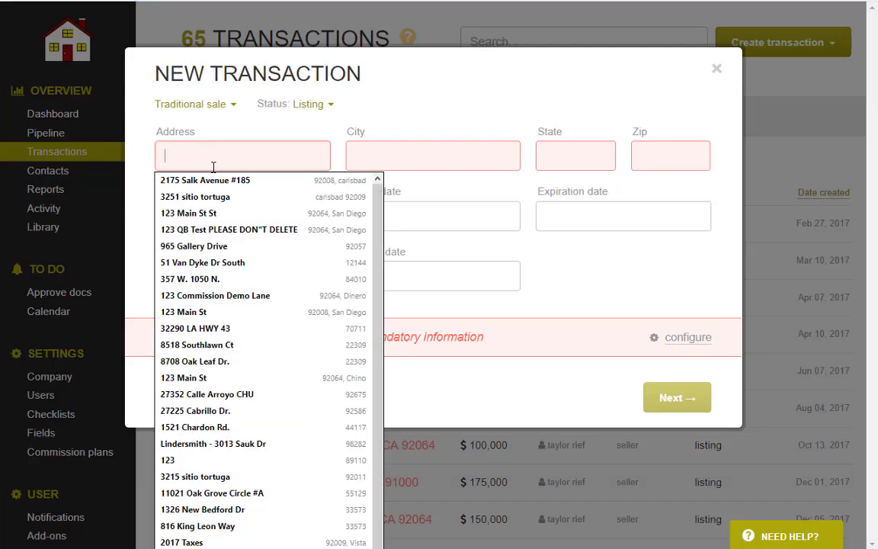
# Enter the property address 123 Main St, San Diego, CA 92646.
pyautogui.click(235, 128)
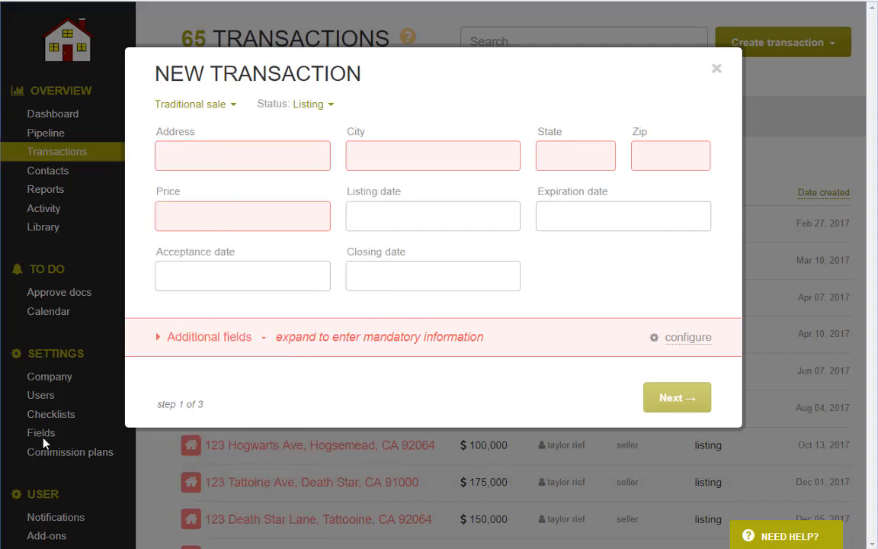
pyautogui.click(229, 159)
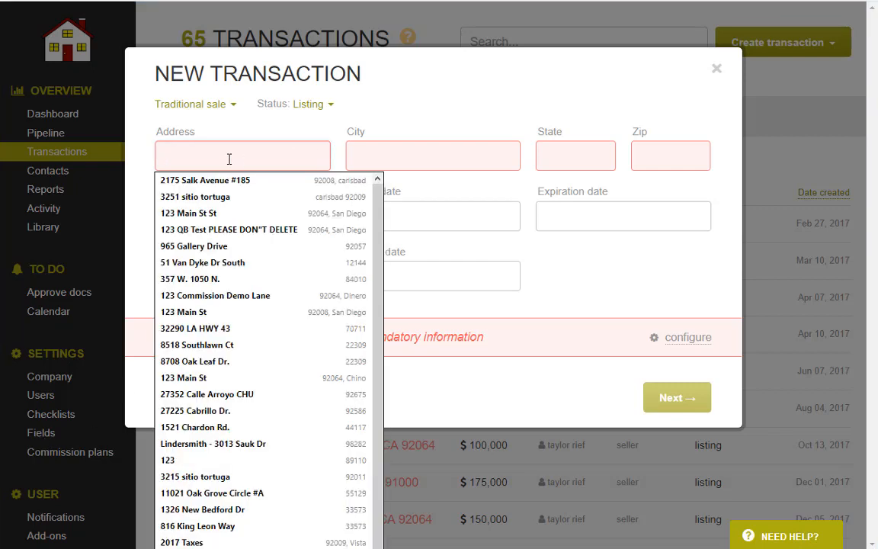
pyautogui.write('123 Main St')
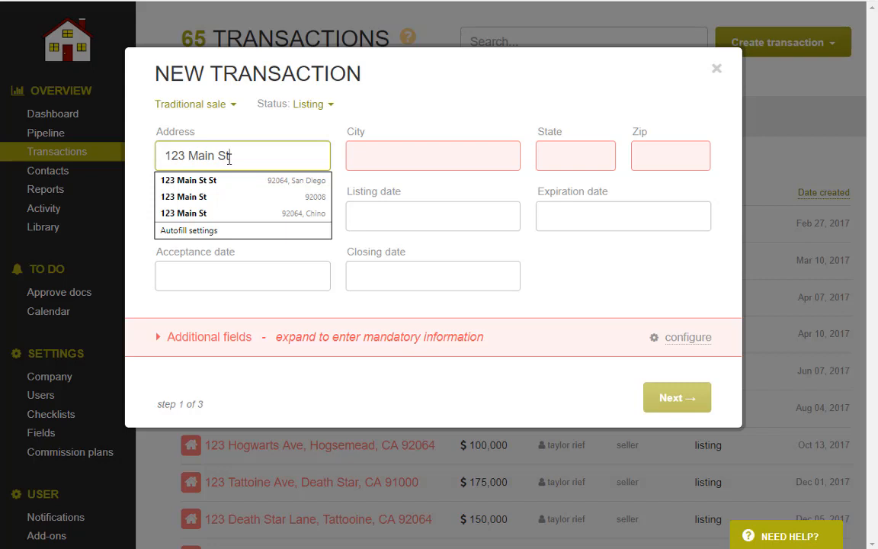
pyautogui.press('Tab')
pyautogui.write('San Diego')
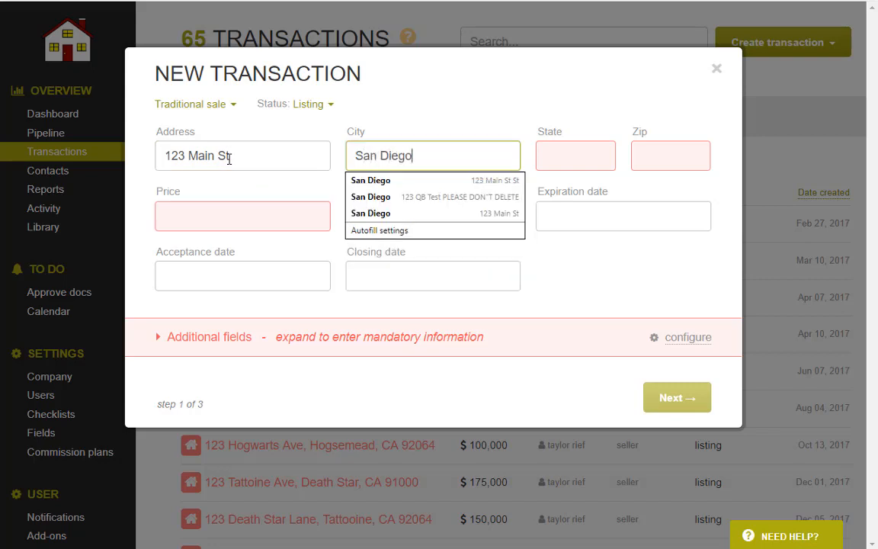
pyautogui.press('Tab')
pyautogui.write('CA')
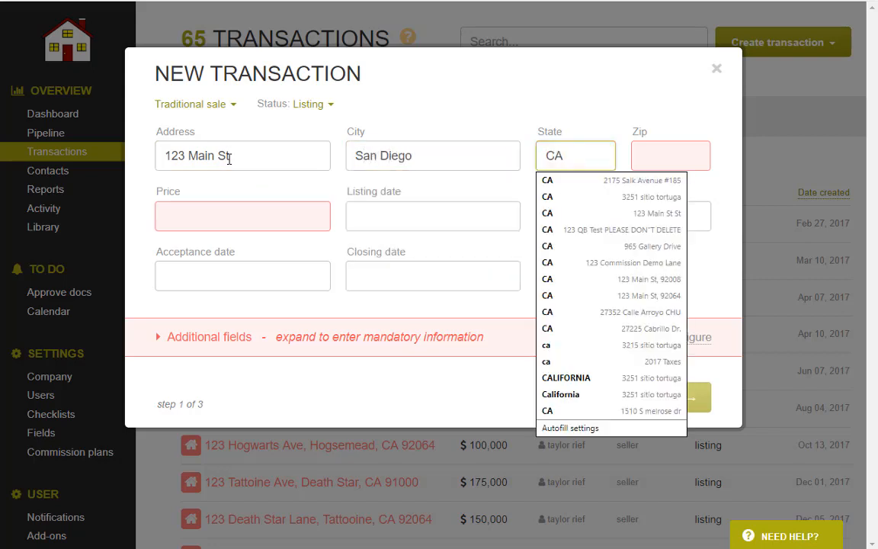
pyautogui.press('Tab')
pyautogui.write('926')
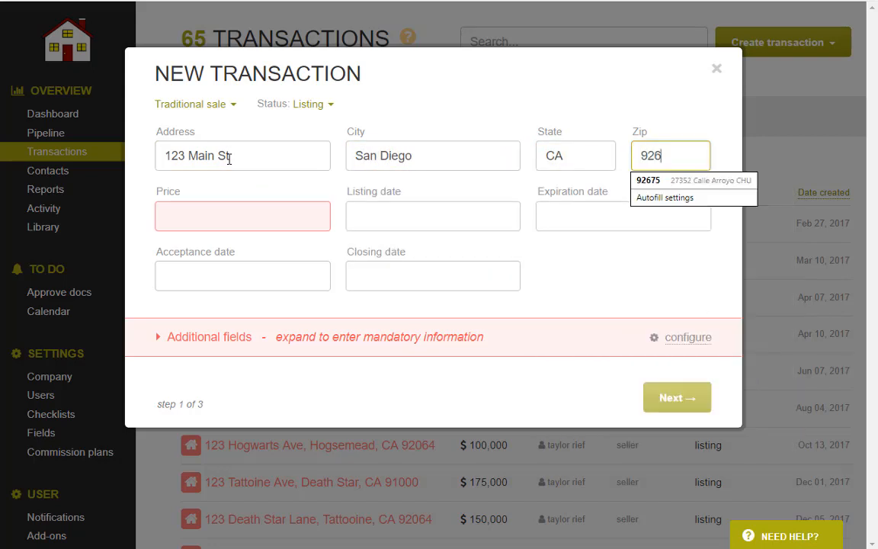
pyautogui.write('46')
# Set the price to $150,000.00 and expand the additional fields.
pyautogui.press('Tab')
pyautogui.write('150')
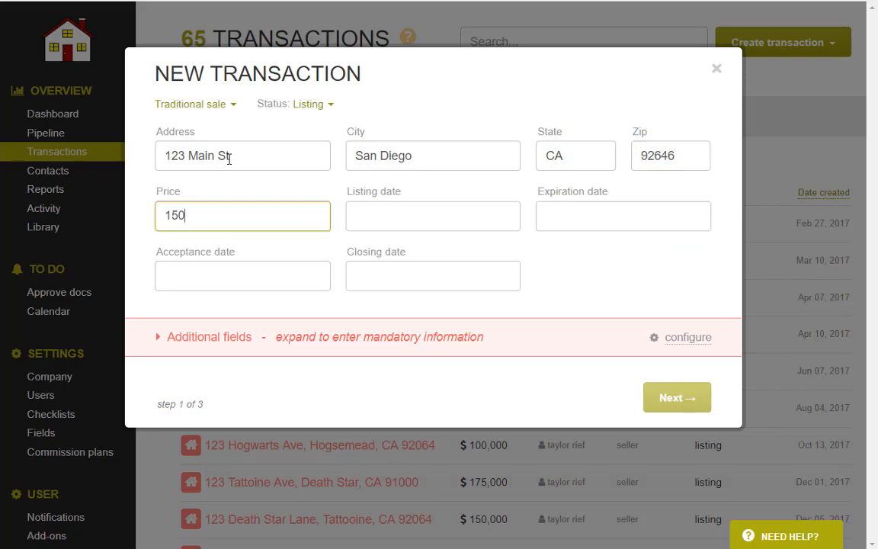
pyautogui.write('000.00')
pyautogui.click(309, 190)
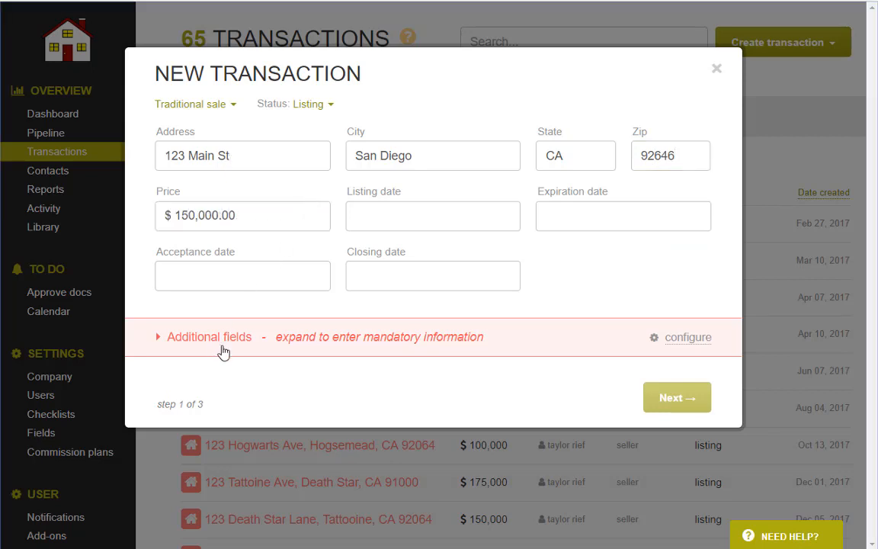
pyautogui.click(247, 341)
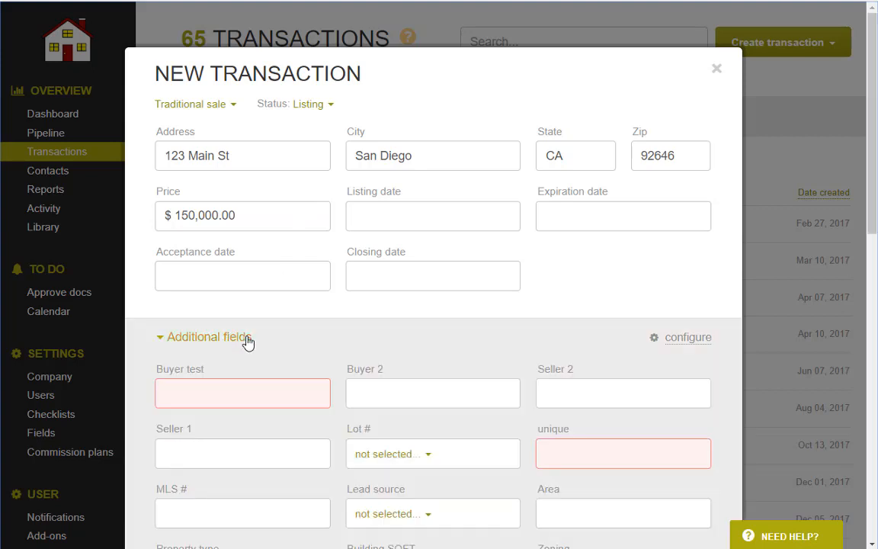
# Fill in Buyer test as 123321 and unique as 123654.
pyautogui.scroll(-3, 248, 340)
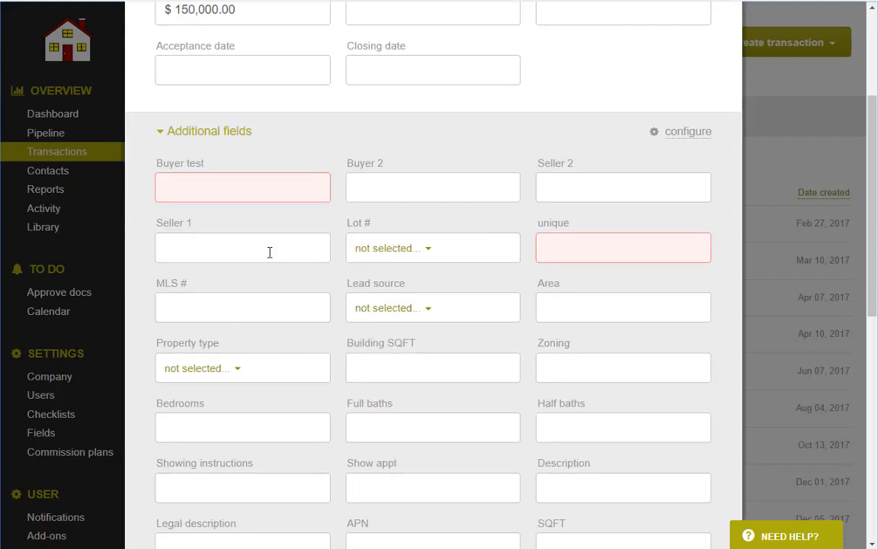
pyautogui.click(213, 189)
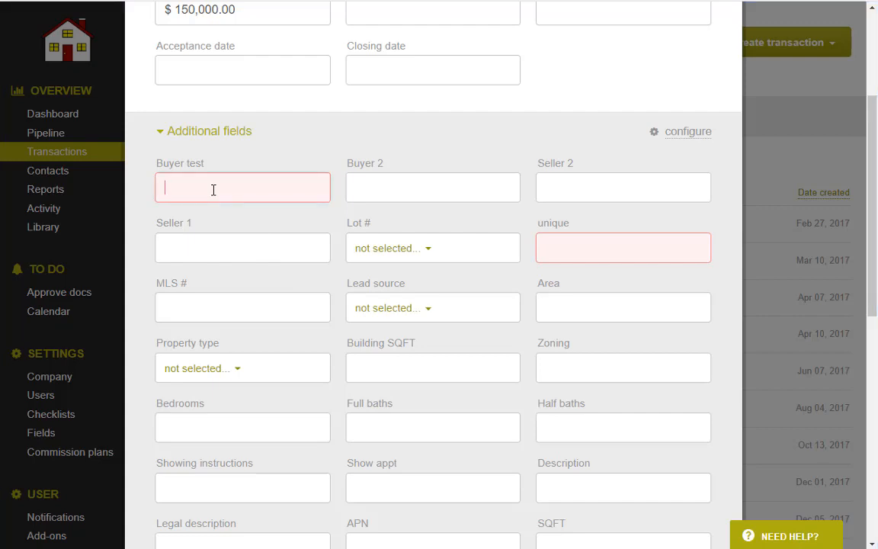
pyautogui.write('123321')
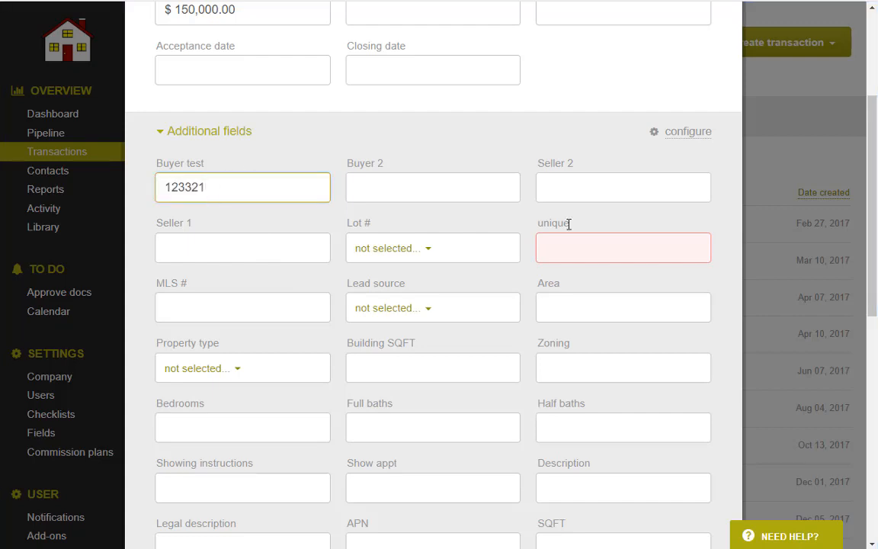
pyautogui.click(580, 249)
pyautogui.write('123654')
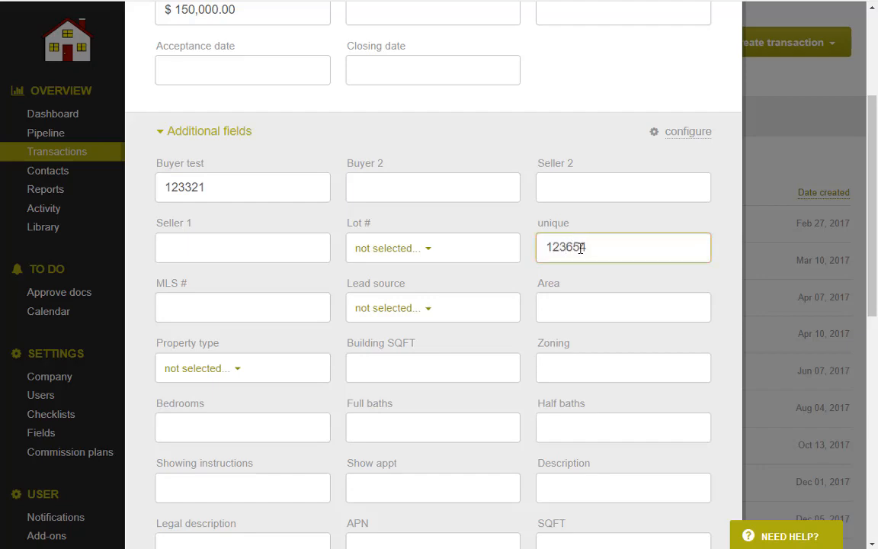
pyautogui.scroll(-7, 578, 247)
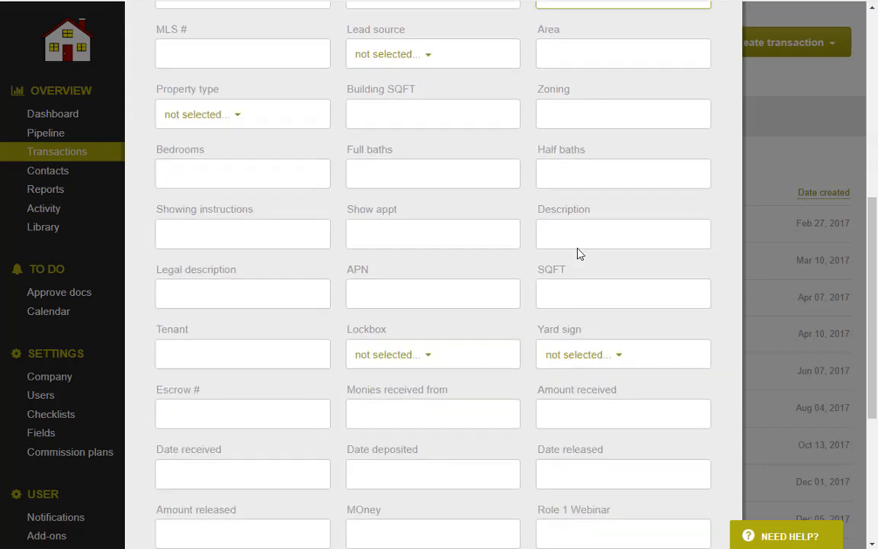
pyautogui.scroll(8, 477, 299)
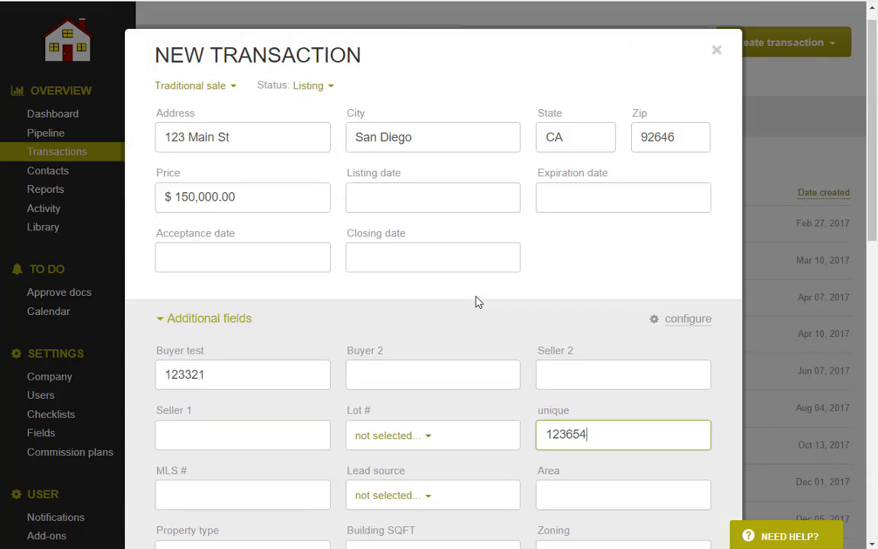
# Set the listing date to Jul 3, 2018 and the expiration date to Oct 31, 2018.
pyautogui.click(388, 212)
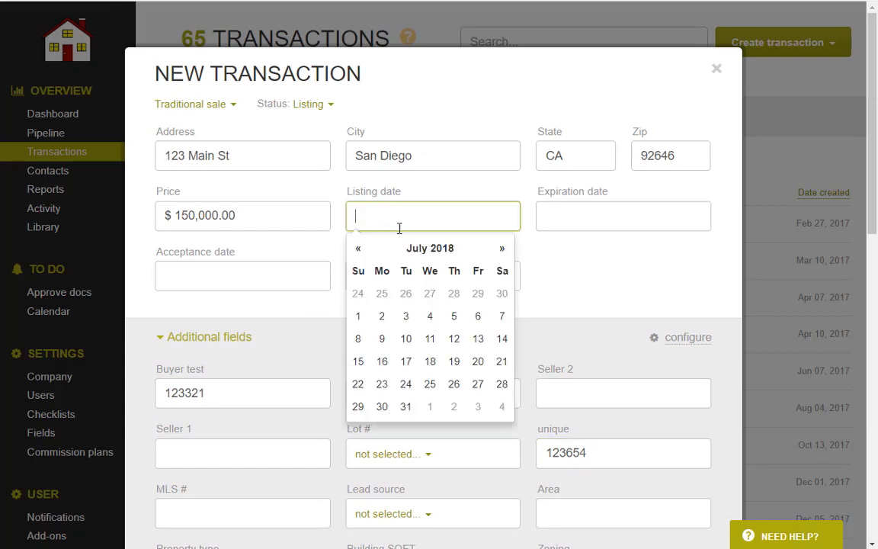
pyautogui.click(406, 316)
pyautogui.click(556, 217)
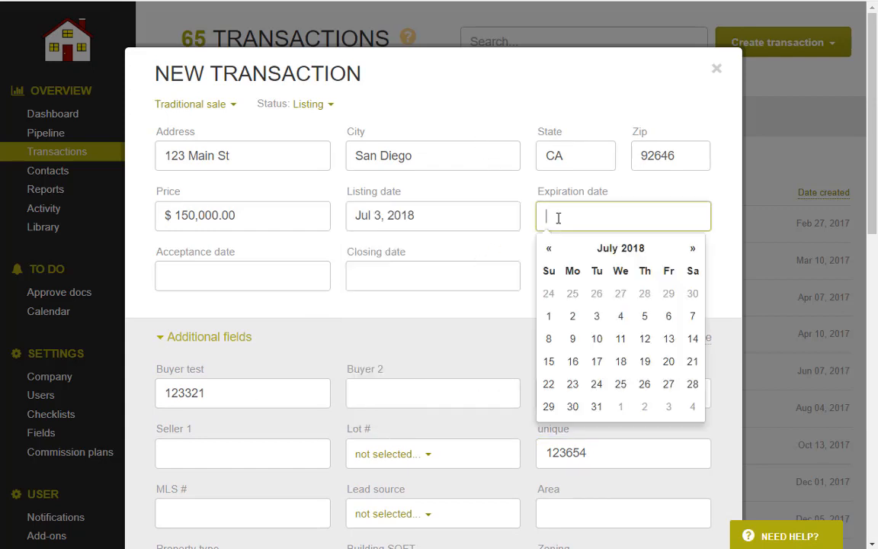
pyautogui.click(693, 248)
pyautogui.click(694, 248)
pyautogui.click(694, 249)
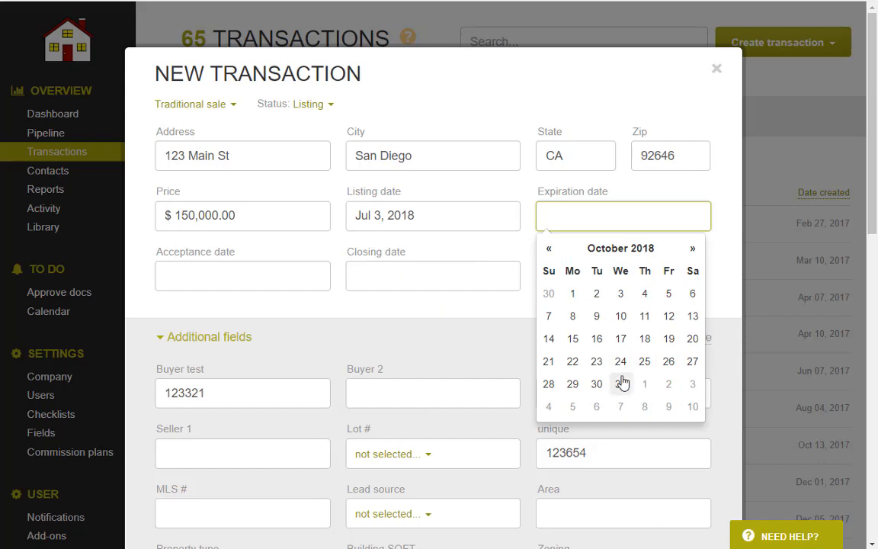
pyautogui.click(621, 384)
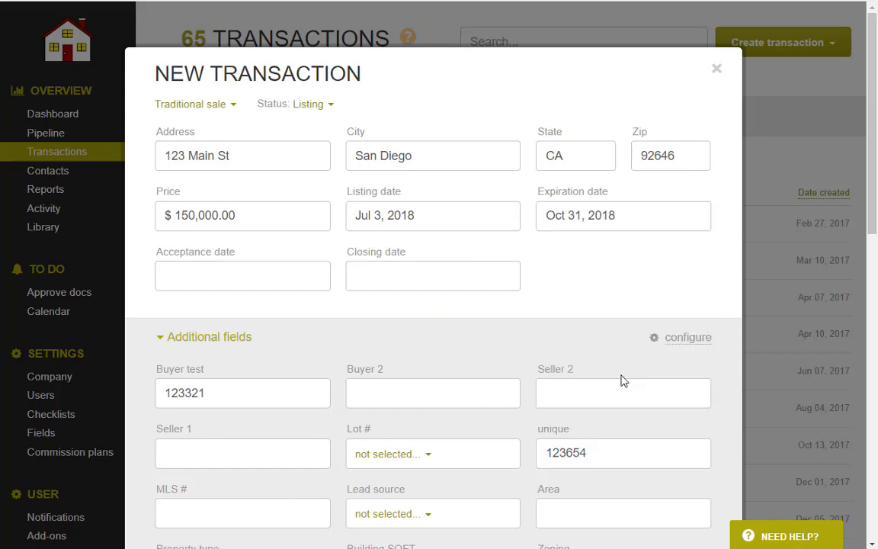
pyautogui.click(203, 107)
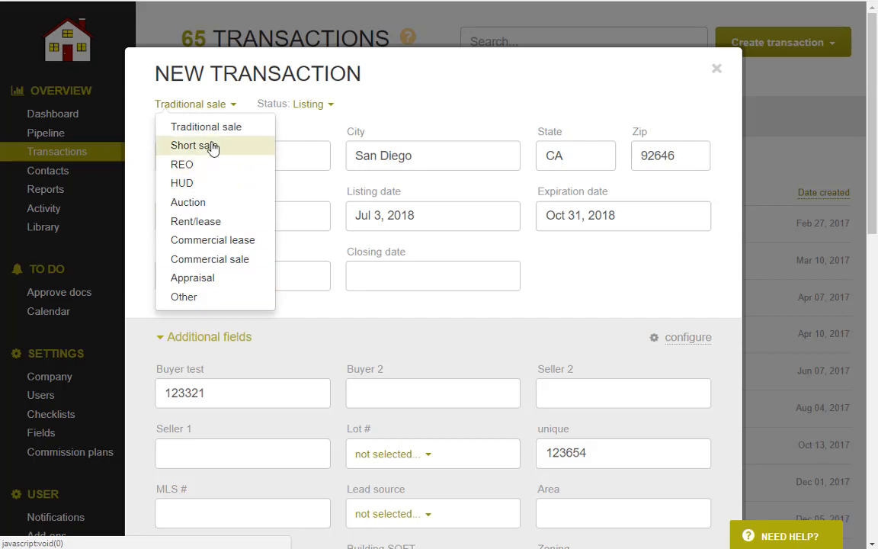
# Change the transaction status from Listing to Pending and collapse the additional fields.
pyautogui.click(308, 112)
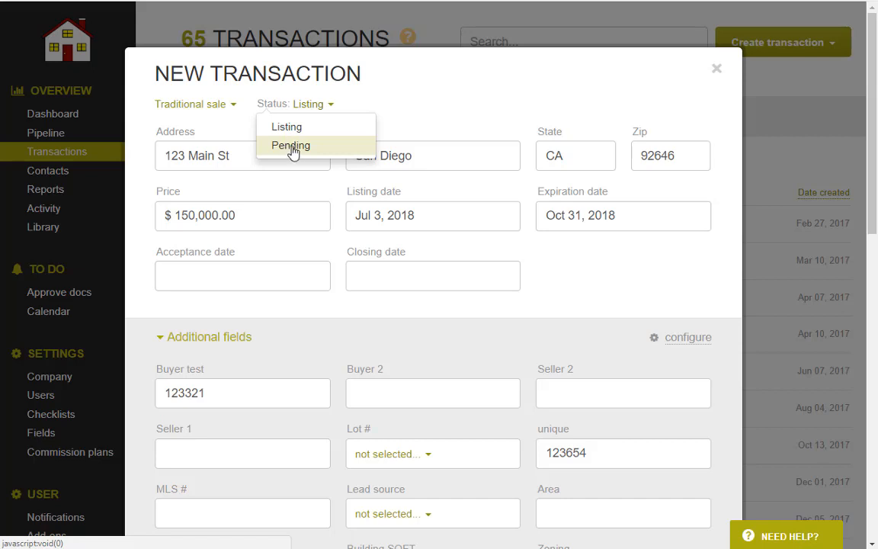
pyautogui.click(294, 147)
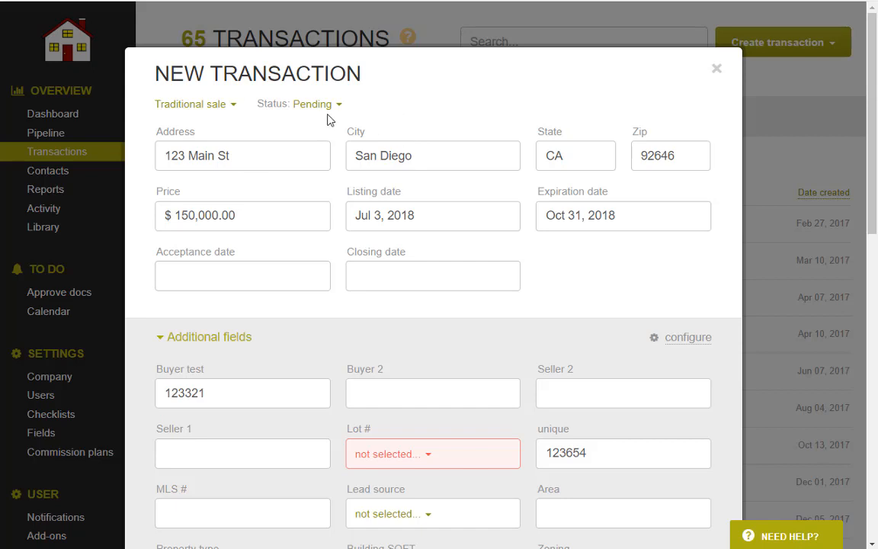
pyautogui.click(304, 326)
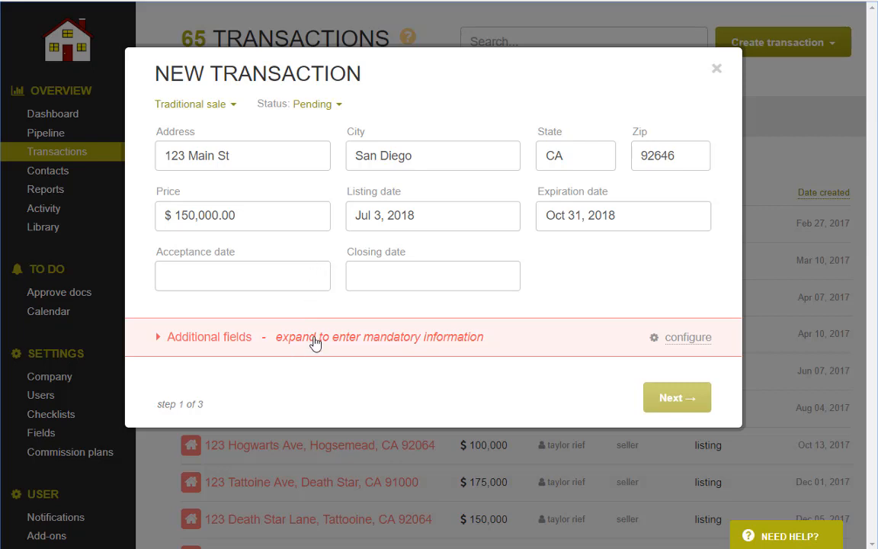
# Check the Lot # options, set the status back to Listing, and collapse the additional fields.
pyautogui.click(313, 343)
pyautogui.scroll(-3, 309, 343)
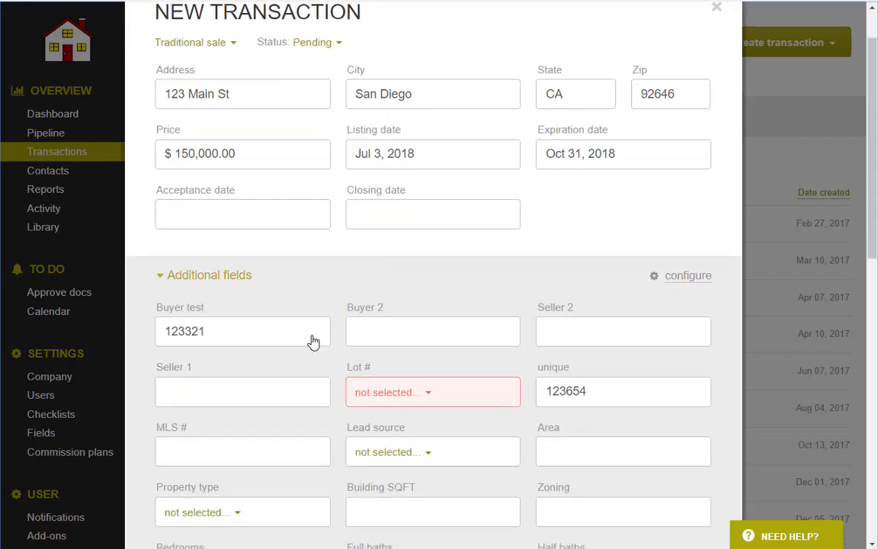
pyautogui.scroll(-5, 460, 364)
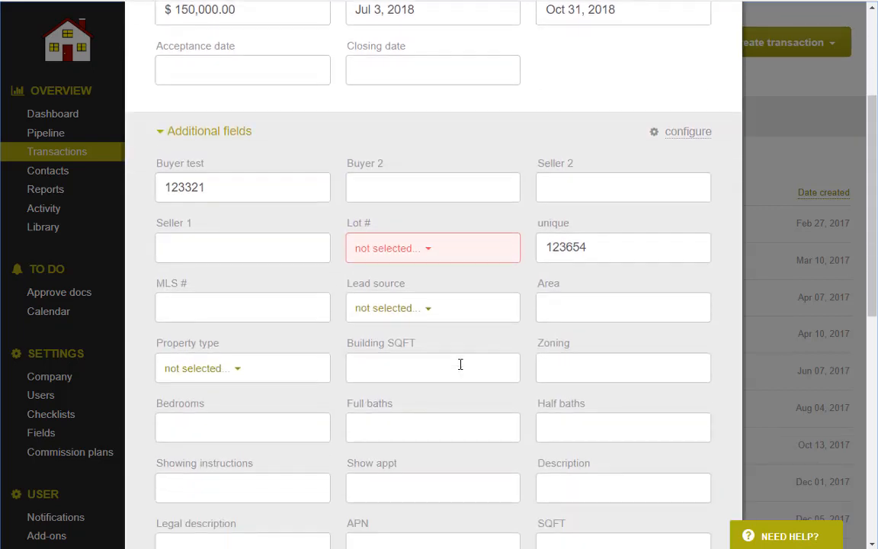
pyautogui.scroll(-5, 457, 366)
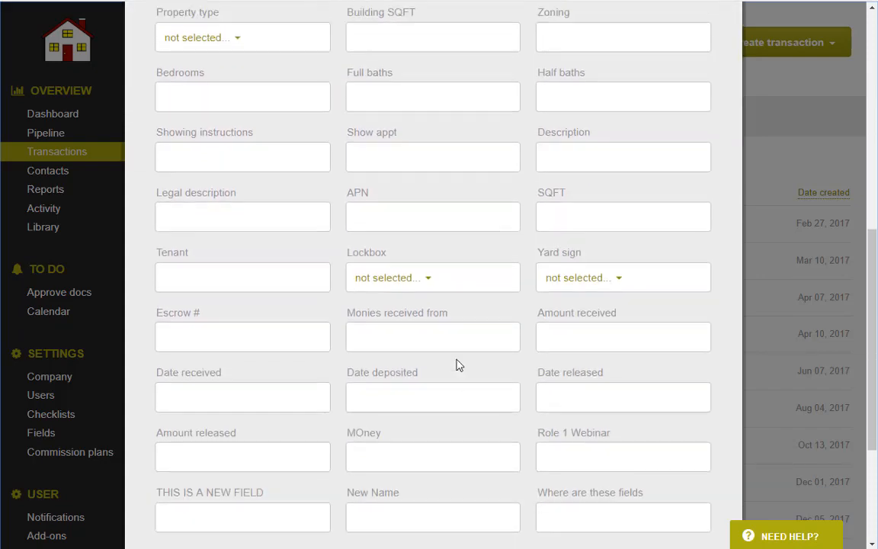
pyautogui.scroll(13, 442, 367)
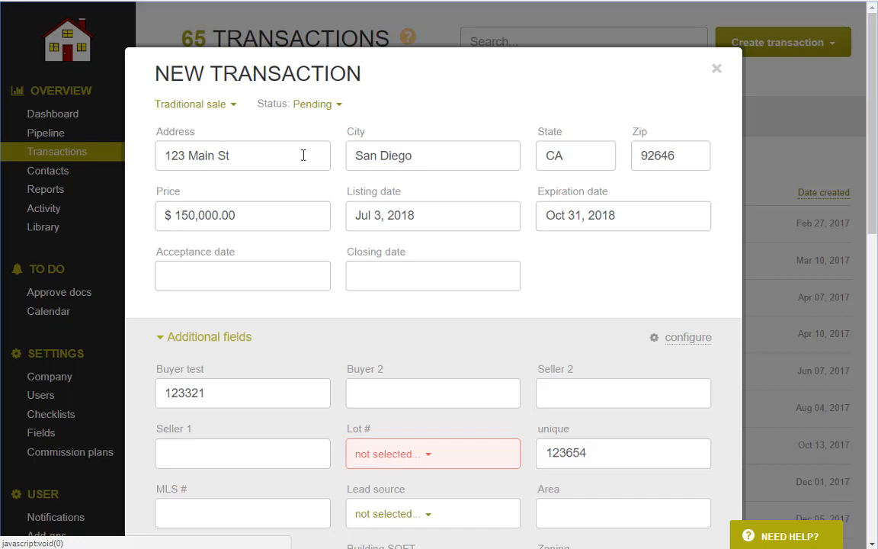
pyautogui.click(399, 461)
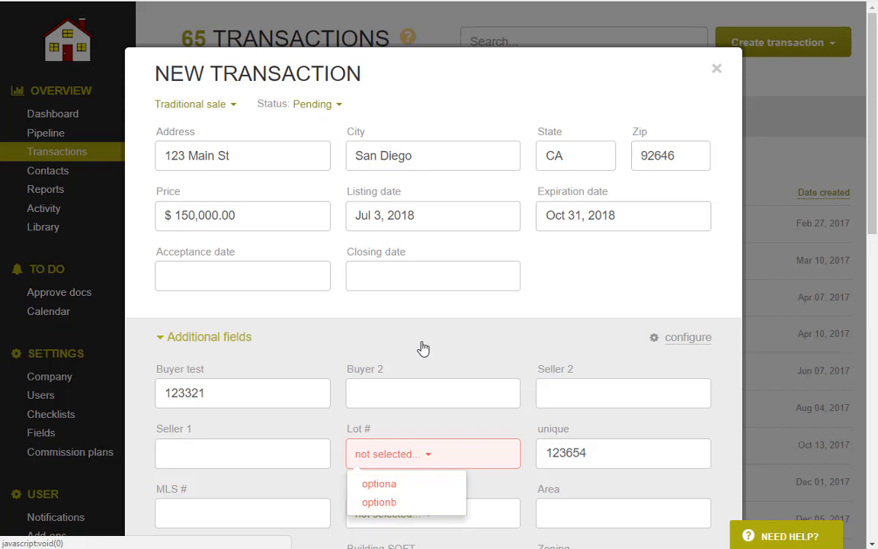
pyautogui.click(418, 302)
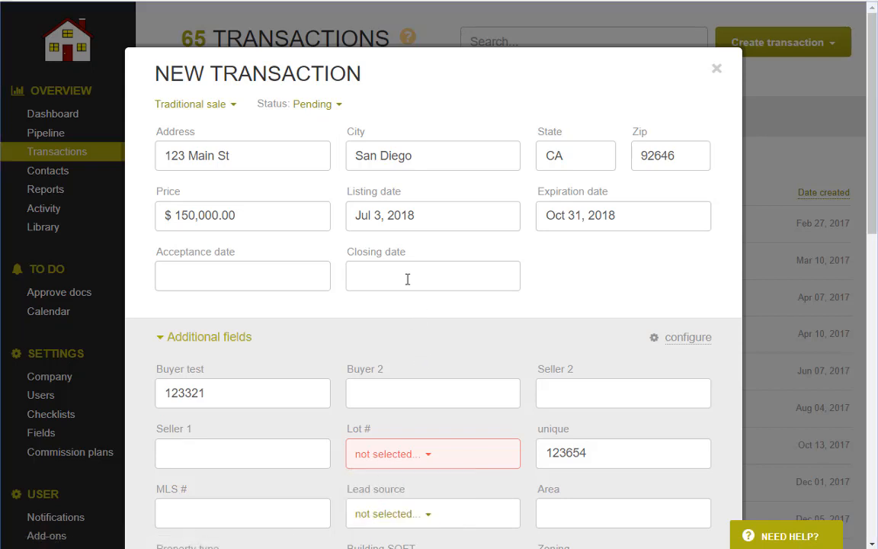
pyautogui.click(317, 104)
pyautogui.click(317, 128)
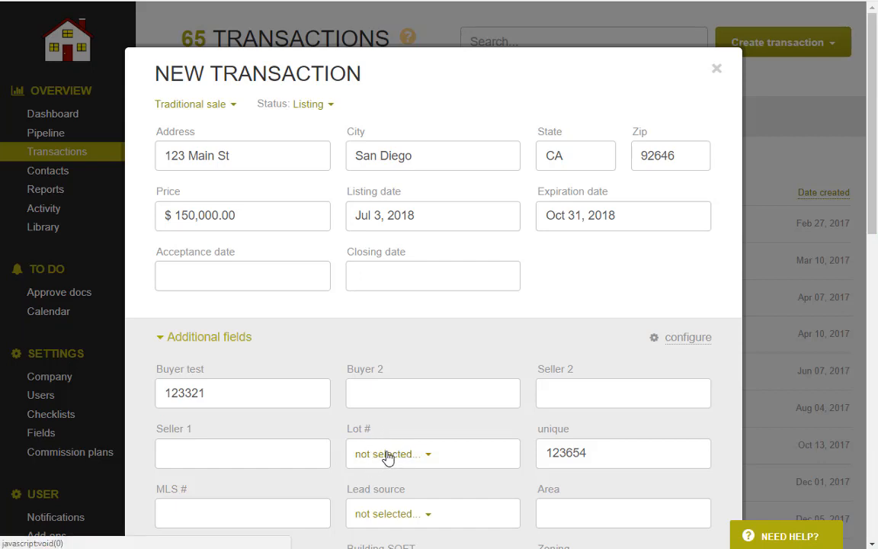
pyautogui.click(371, 338)
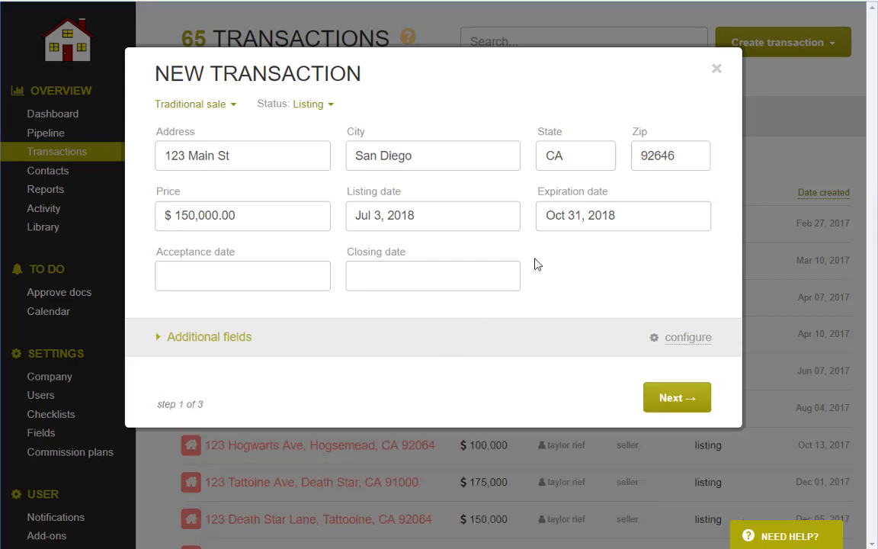
# Add an existing contact to the transaction as Buyer 1.
pyautogui.click(663, 398)
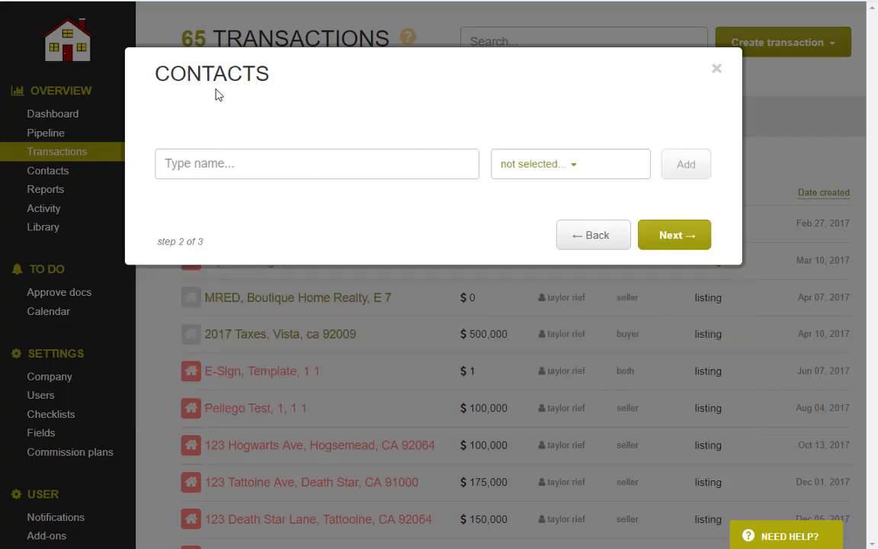
pyautogui.click(223, 168)
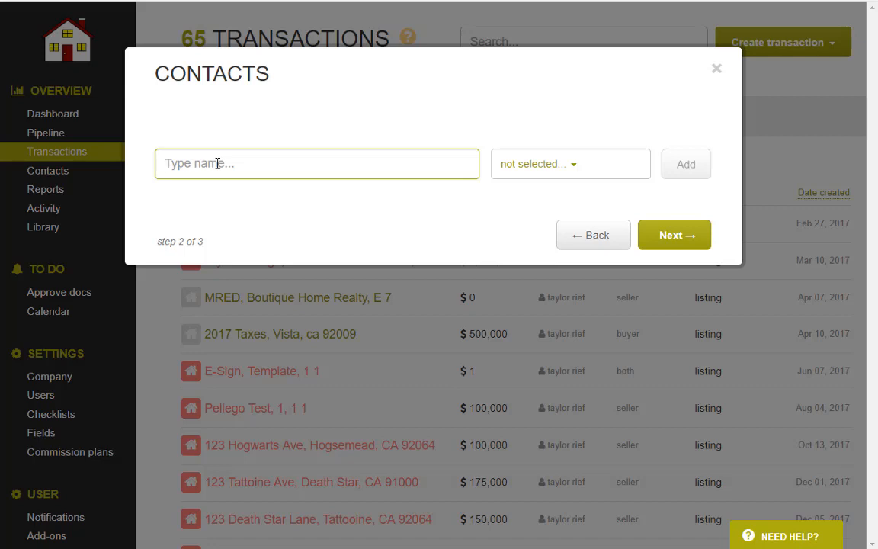
pyautogui.write('taylor')
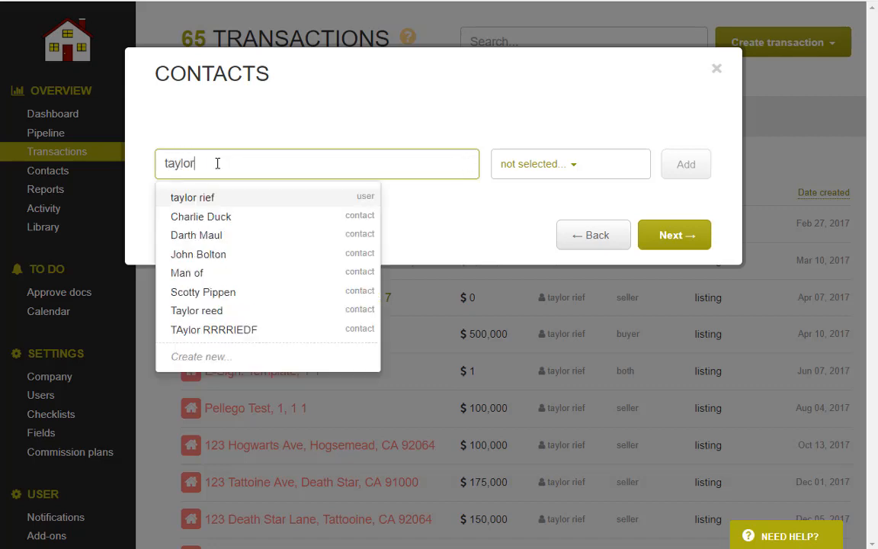
pyautogui.click(230, 313)
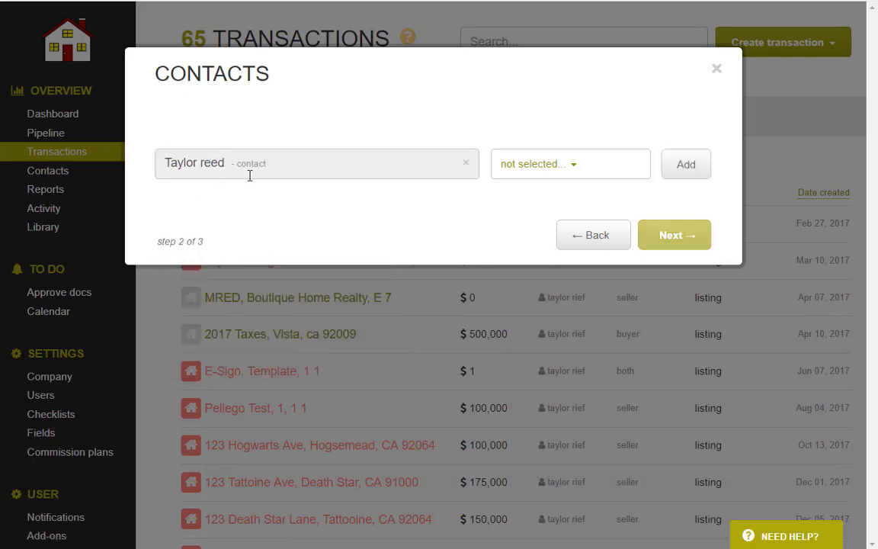
pyautogui.click(531, 169)
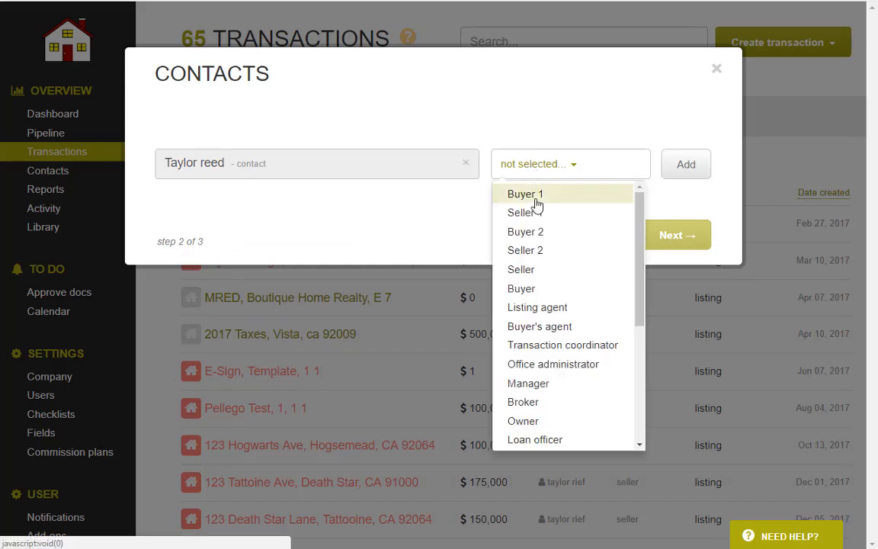
pyautogui.click(535, 195)
pyautogui.click(683, 169)
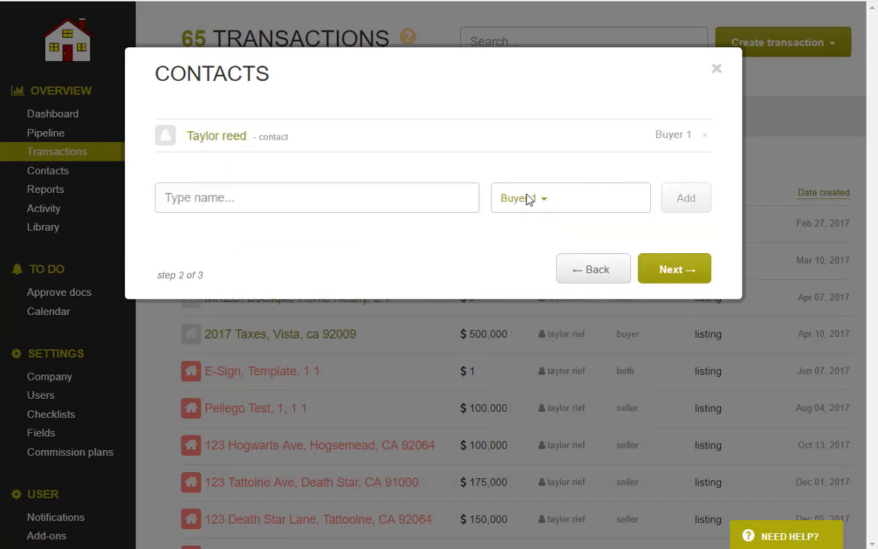
# Create a new contact with name, e-mail address and phone number, and save it.
pyautogui.click(222, 198)
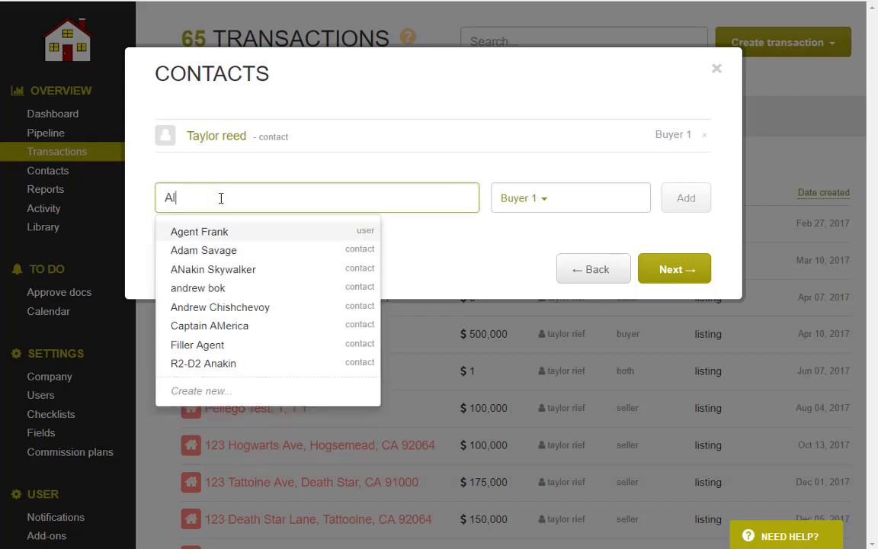
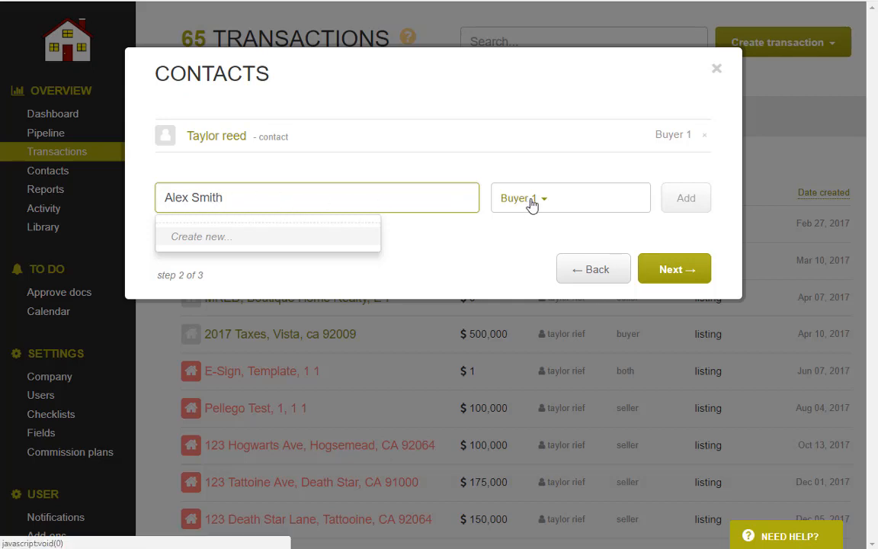
pyautogui.press('Return')
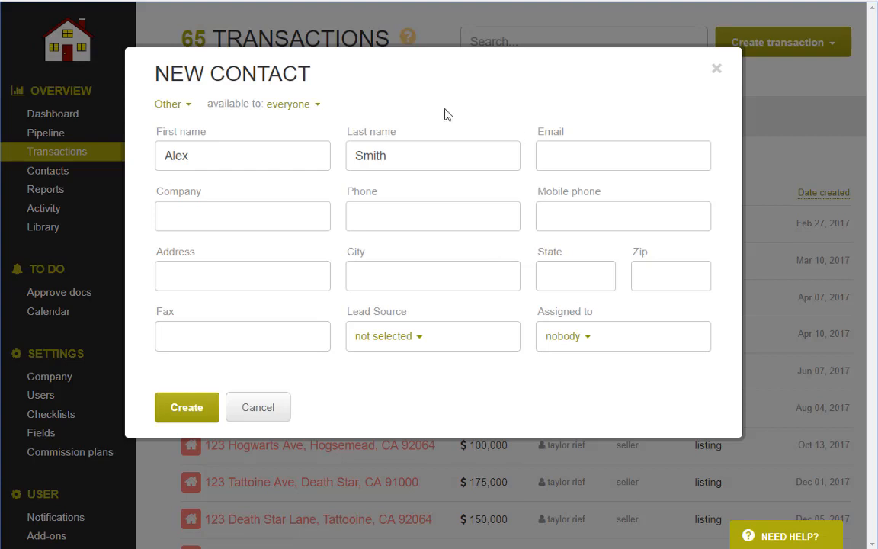
pyautogui.click(608, 150)
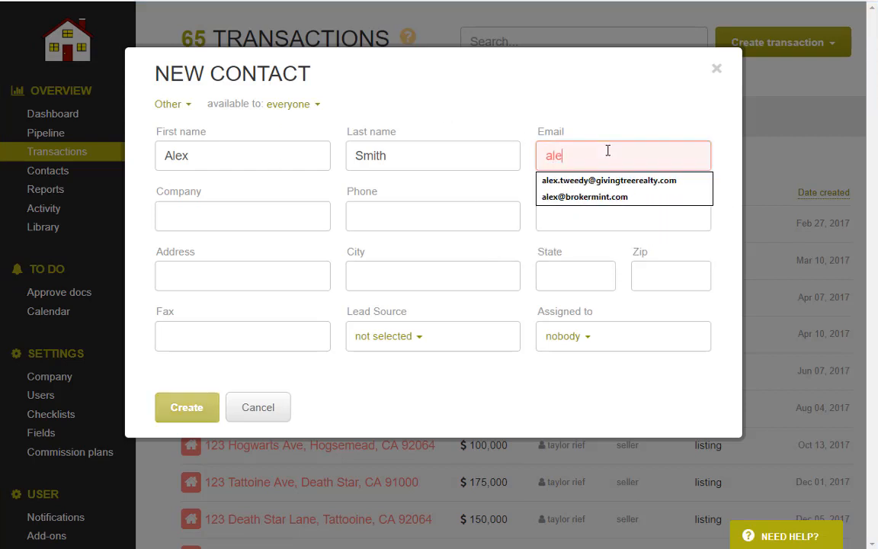
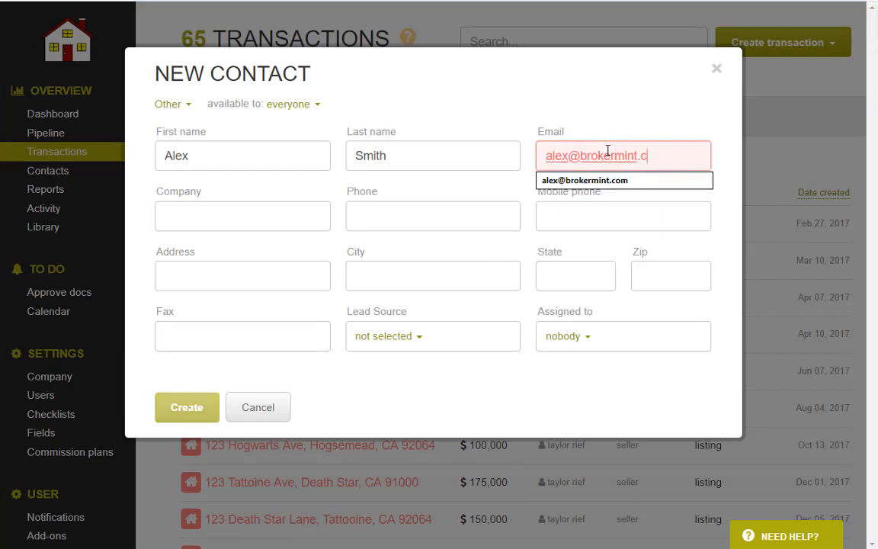
pyautogui.click(369, 213)
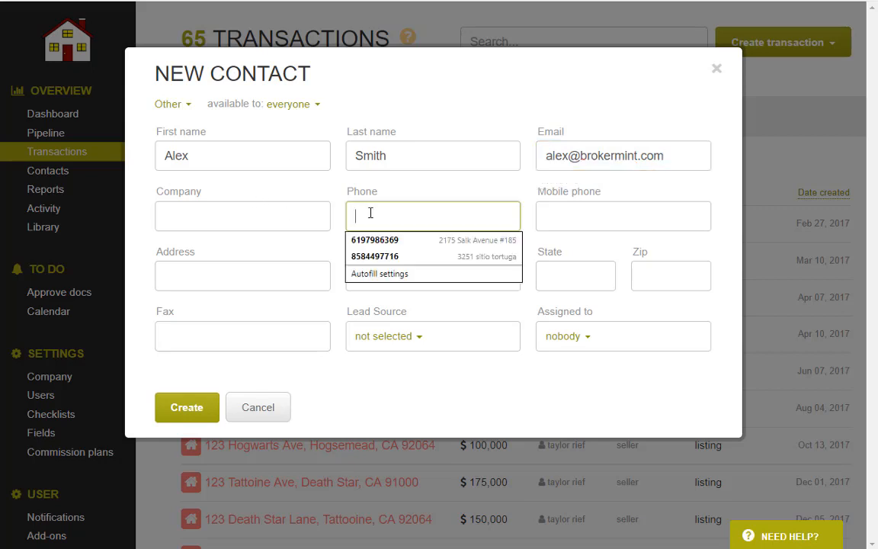
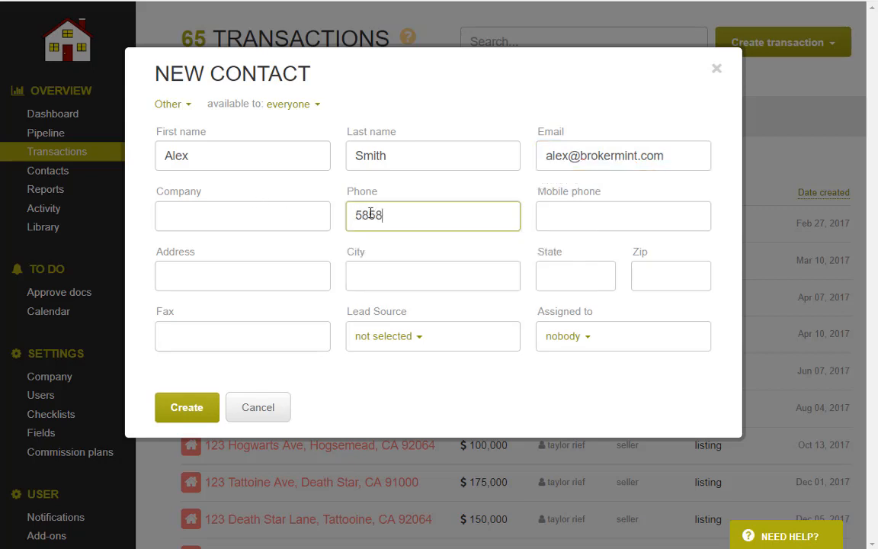
pyautogui.click(387, 324)
pyautogui.click(183, 408)
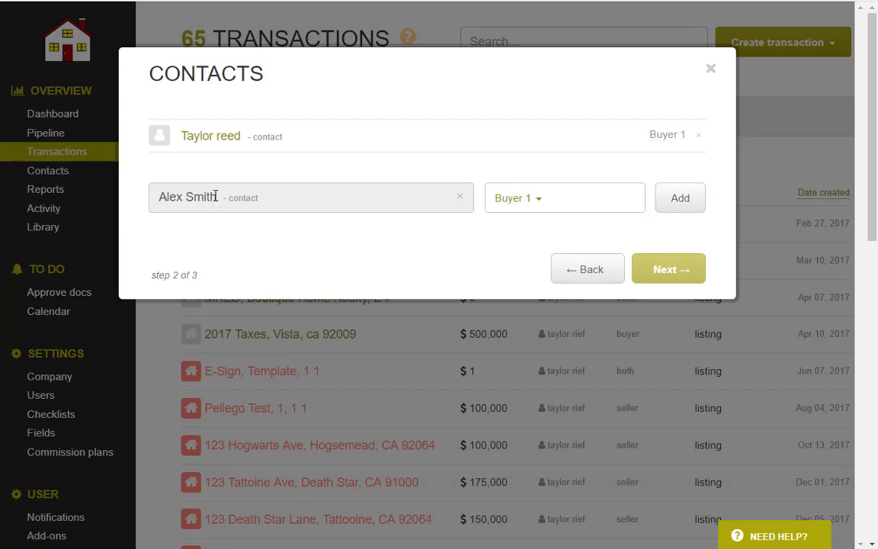
# Add the new contact as Seller 1 and continue to the Agents & Commissions step.
pyautogui.click(525, 204)
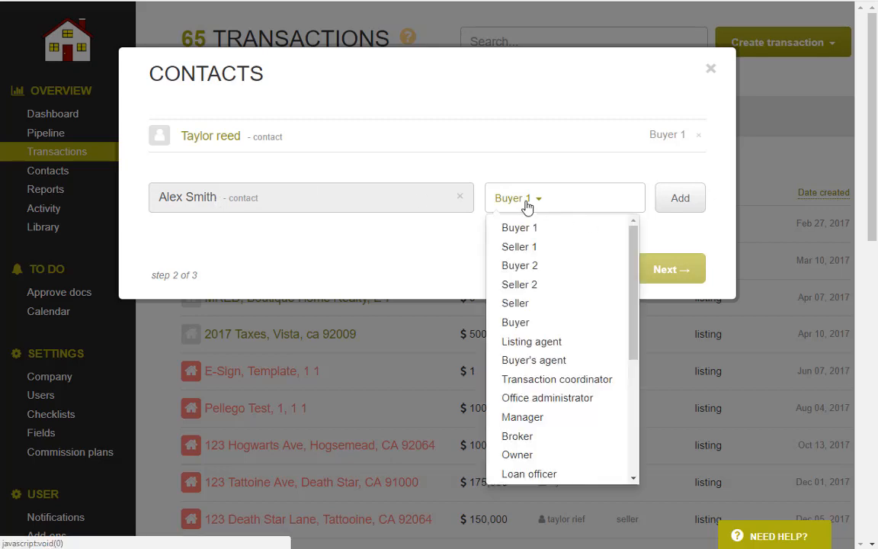
pyautogui.click(525, 247)
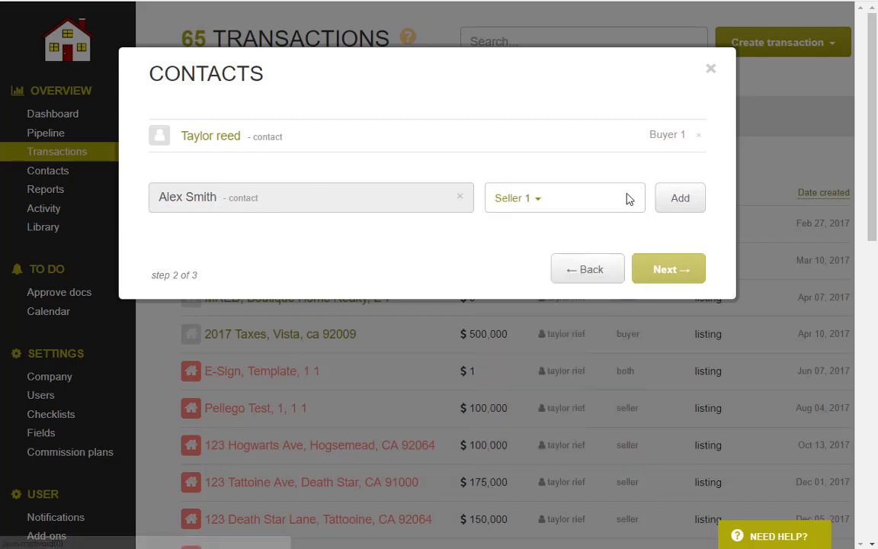
pyautogui.click(675, 200)
pyautogui.click(219, 234)
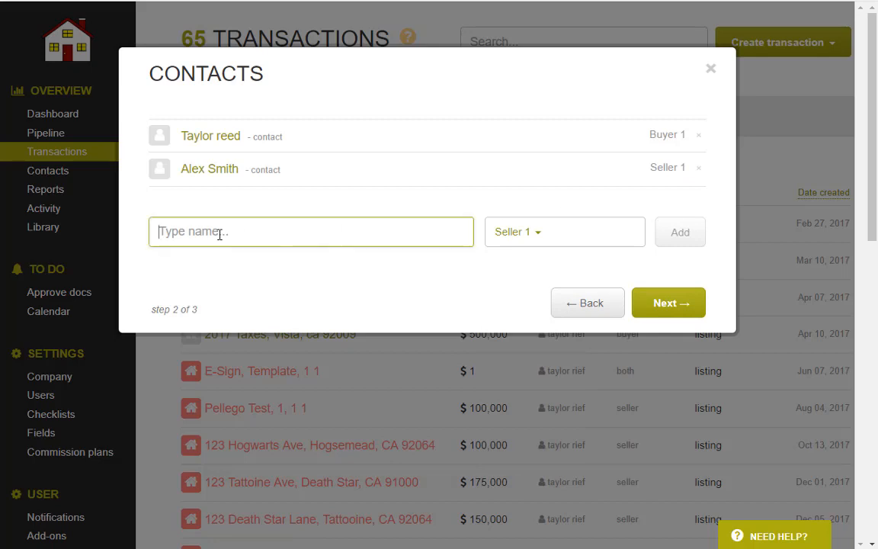
pyautogui.write('alex sm')
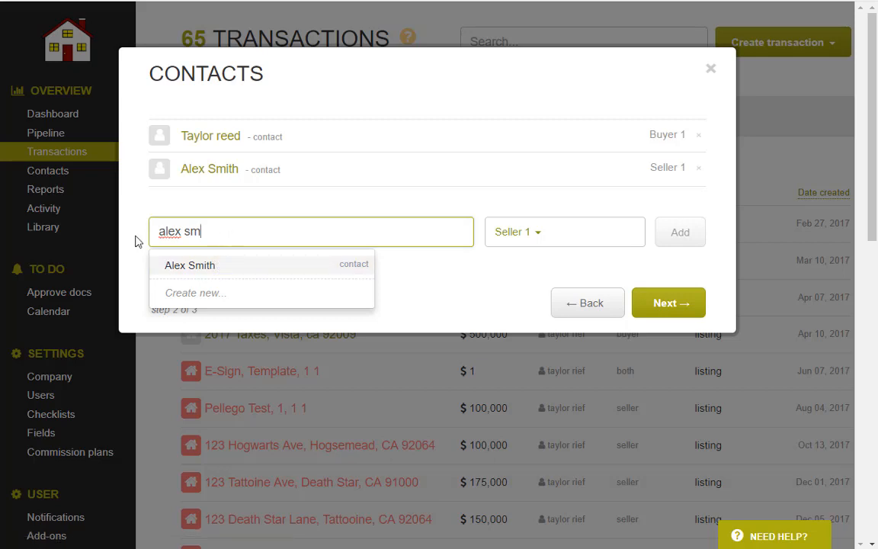
pyautogui.hotkey('ctrl', 'a')
pyautogui.press('BackSpace')
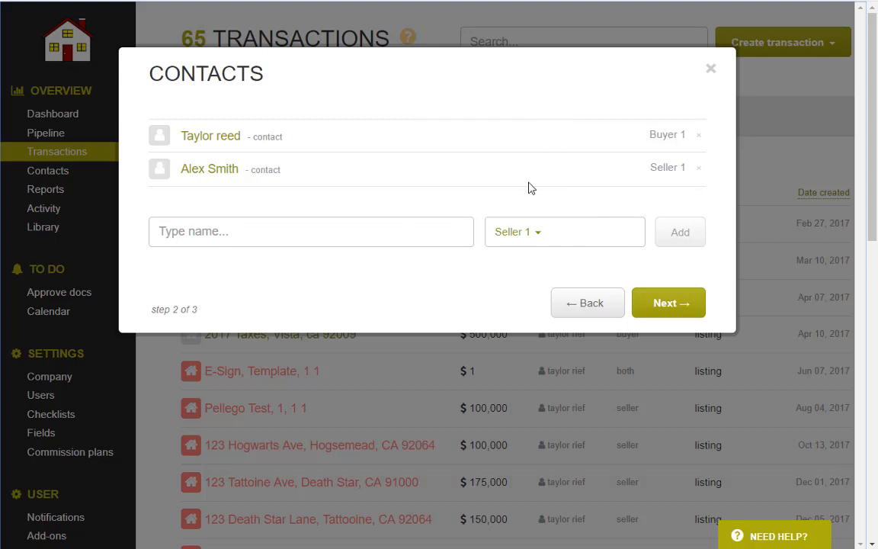
pyautogui.click(680, 304)
pyautogui.moveTo(131, 78); pyautogui.dragTo(419, 85)
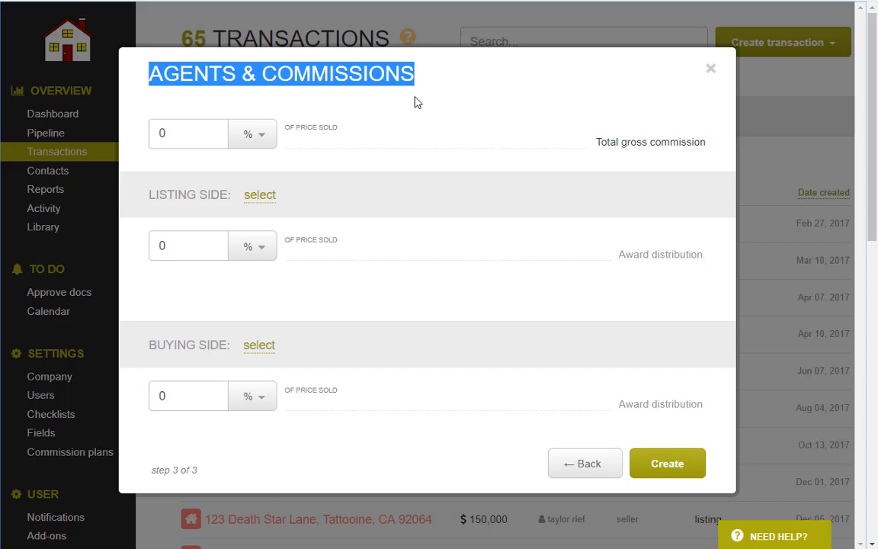
# Set the company's own brokerage as the listing side representative.
pyautogui.click(414, 80)
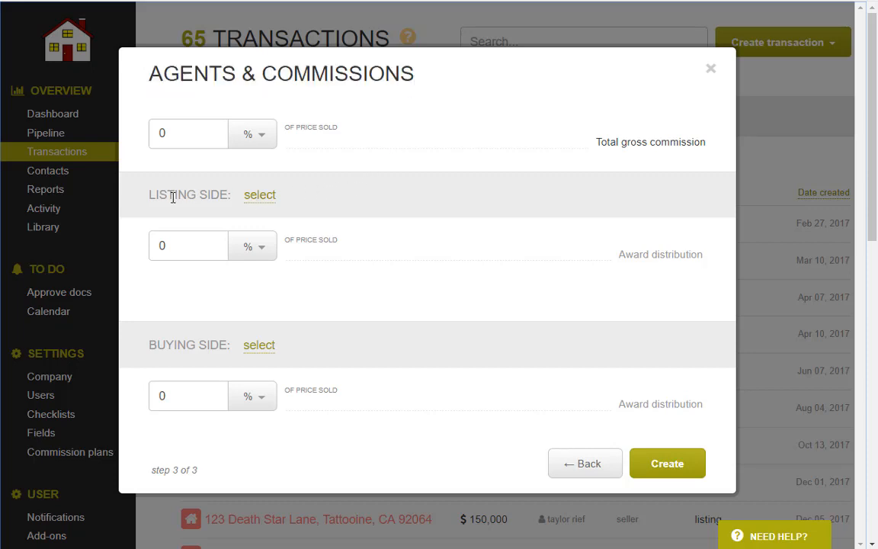
pyautogui.moveTo(148, 195); pyautogui.dragTo(219, 197)
pyautogui.moveTo(149, 346); pyautogui.dragTo(220, 347)
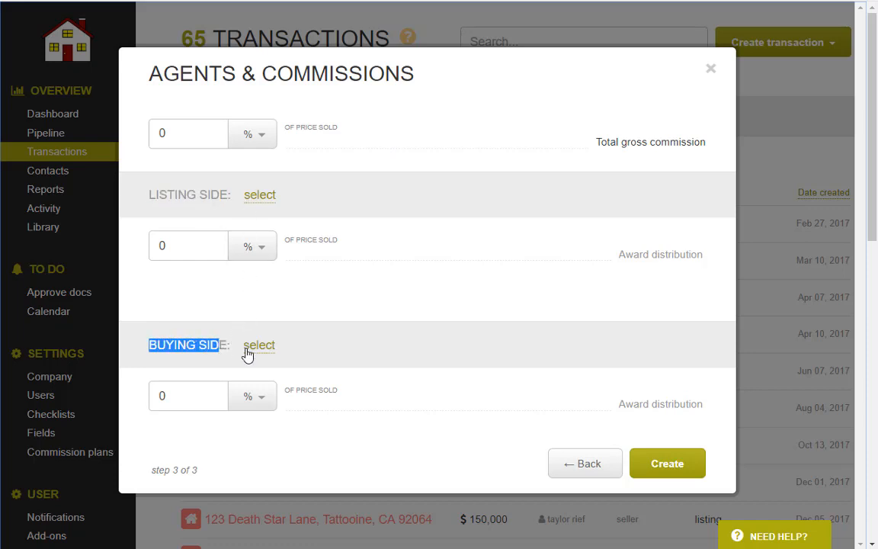
pyautogui.click(257, 196)
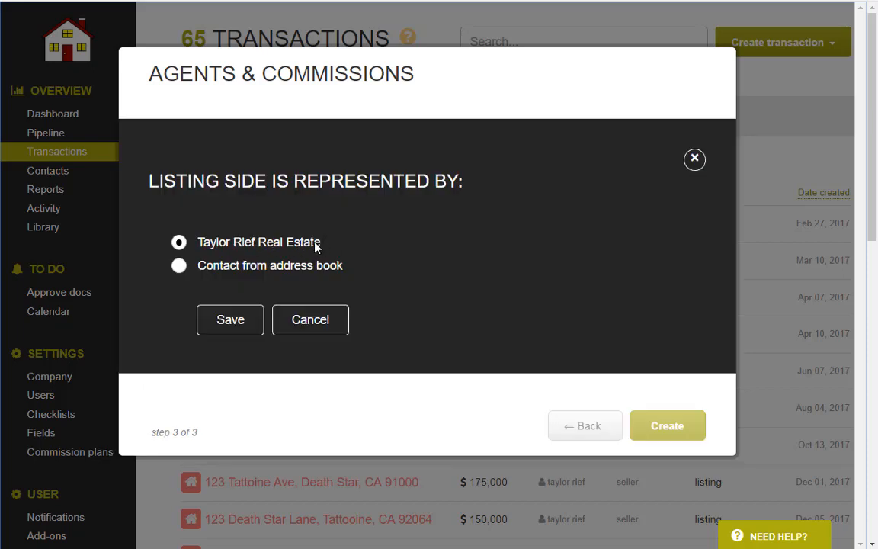
pyautogui.moveTo(317, 247); pyautogui.dragTo(190, 242)
pyautogui.click(230, 320)
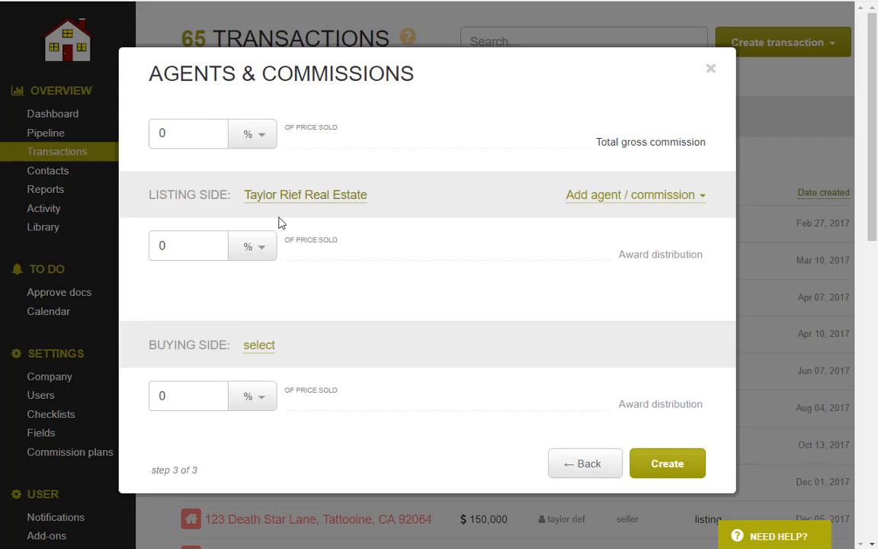
# Enter 2.5 % of price sold as the listing side commission.
pyautogui.moveTo(208, 249); pyautogui.dragTo(96, 259)
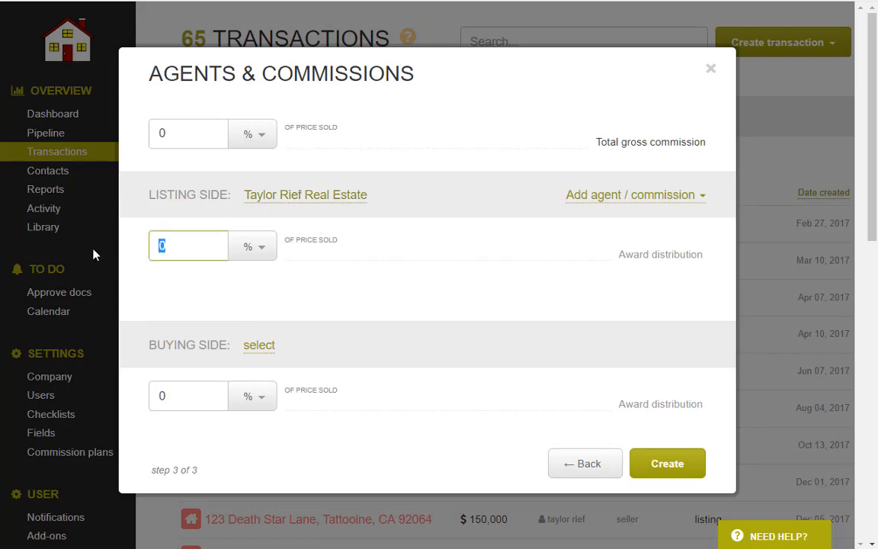
pyautogui.write('2.5')
pyautogui.click(190, 228)
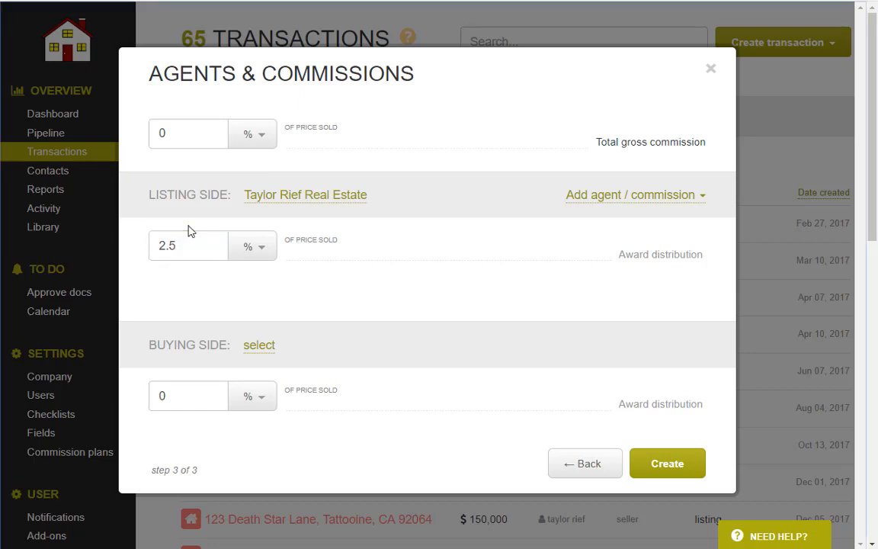
# Add the brokerage's agent user to the listing side on the Team Alpha Plan commission plan.
pyautogui.click(606, 199)
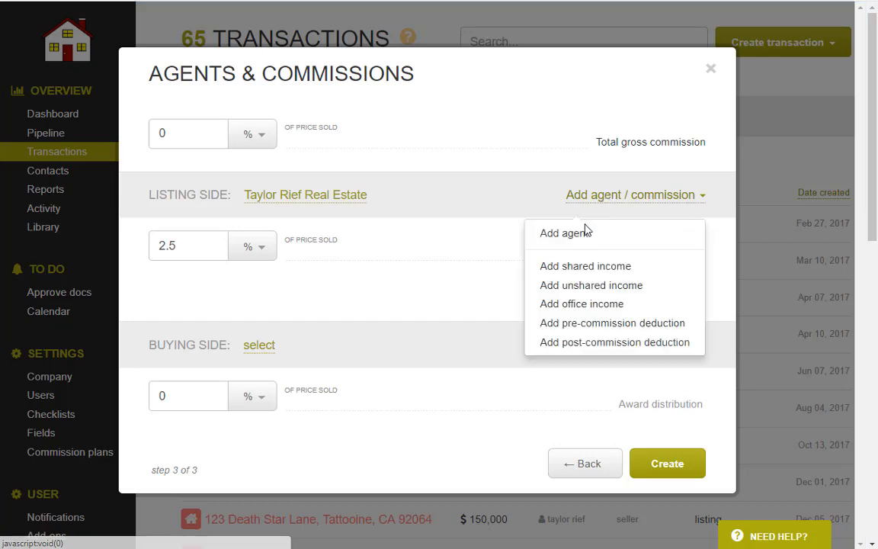
pyautogui.click(581, 234)
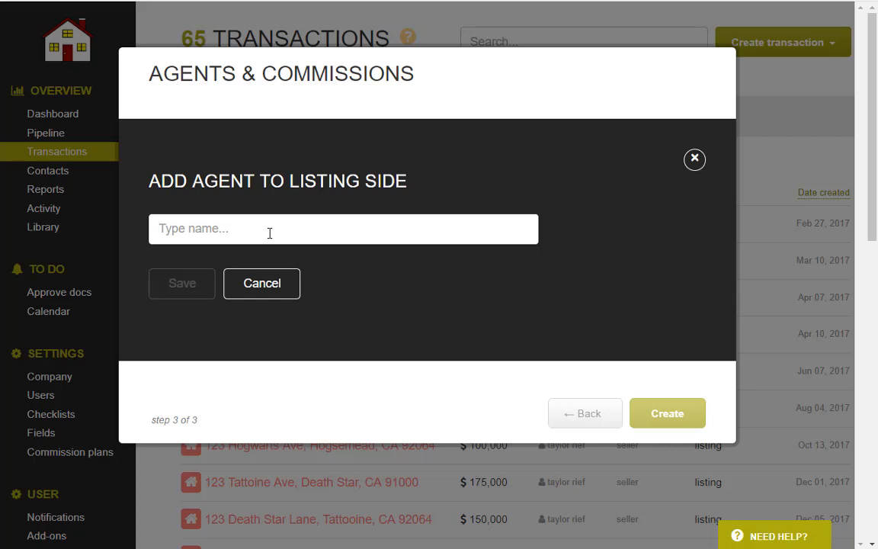
pyautogui.write('taylor')
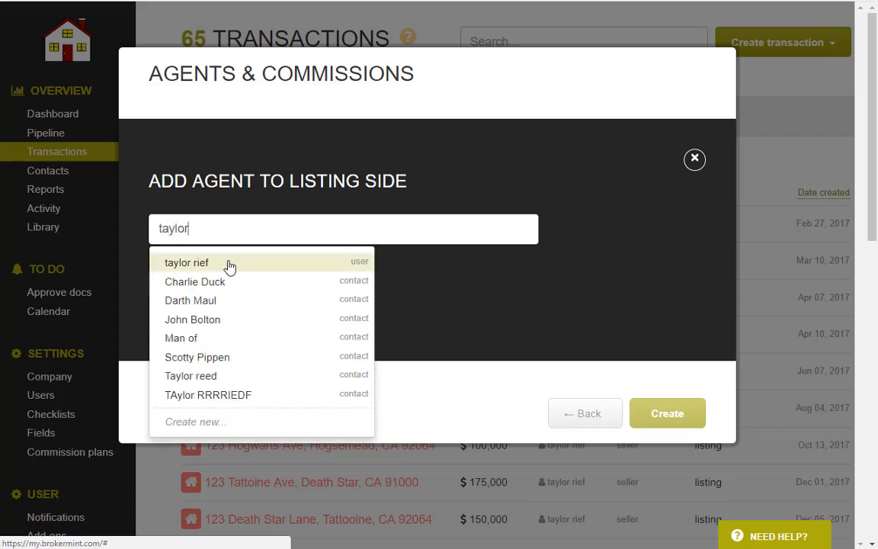
pyautogui.click(229, 264)
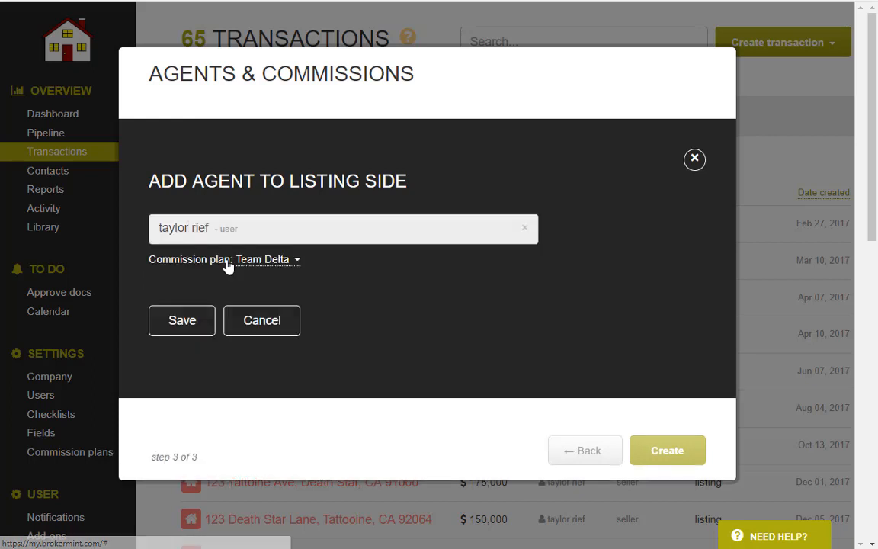
pyautogui.click(267, 263)
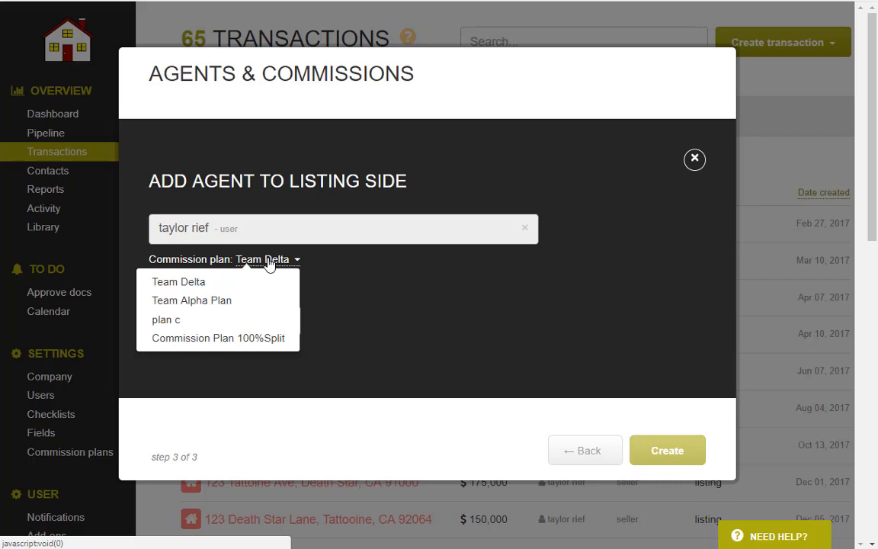
pyautogui.click(230, 304)
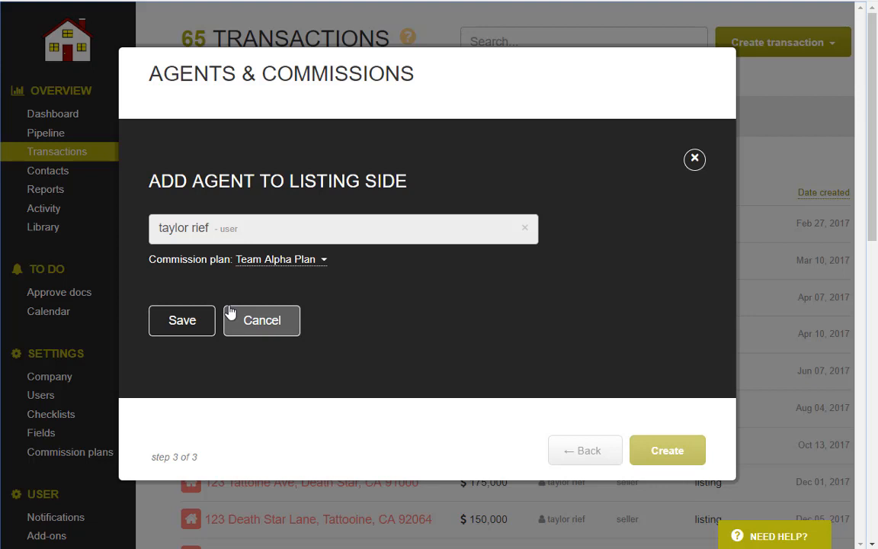
pyautogui.click(197, 328)
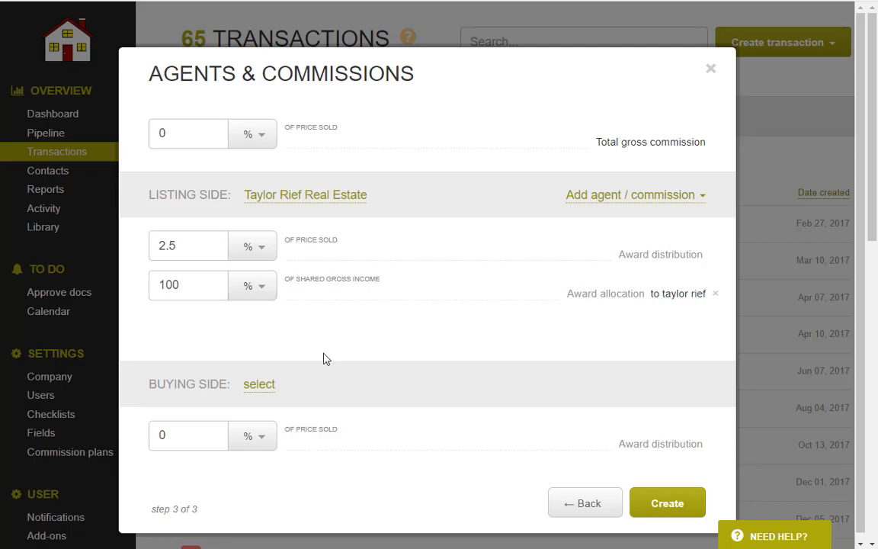
# Set total gross commission to 5% and the buying side commission to 2.5%.
pyautogui.doubleClick(204, 142)
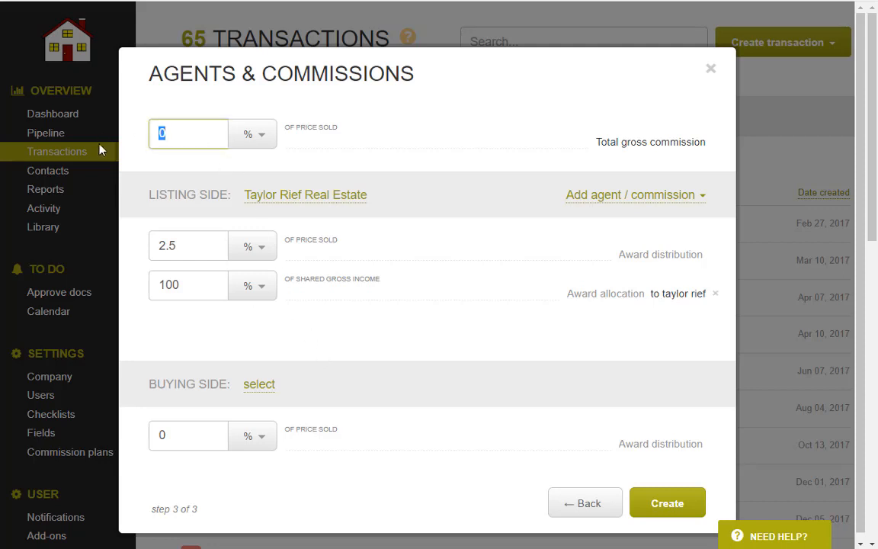
pyautogui.write('5')
pyautogui.doubleClick(157, 135)
pyautogui.doubleClick(180, 432)
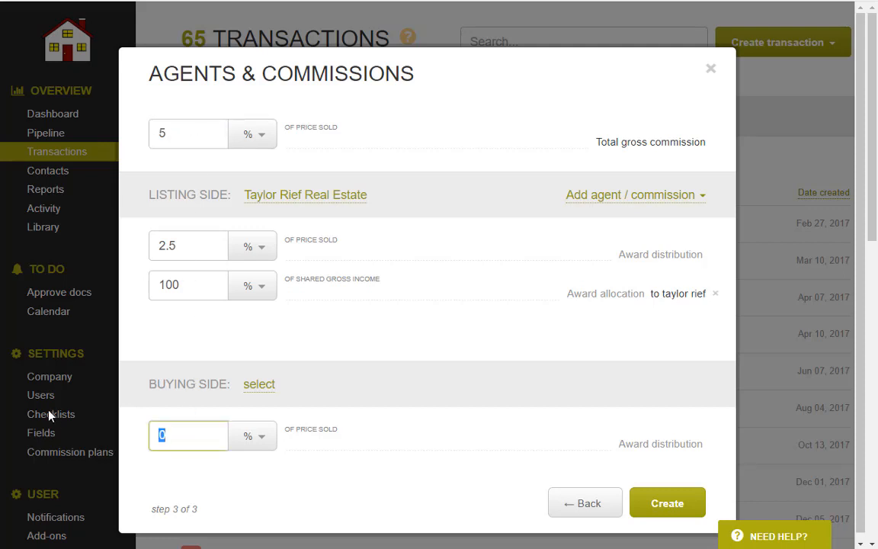
pyautogui.write('2.5')
# Assign an address-book contact as the buying side representative.
pyautogui.click(257, 385)
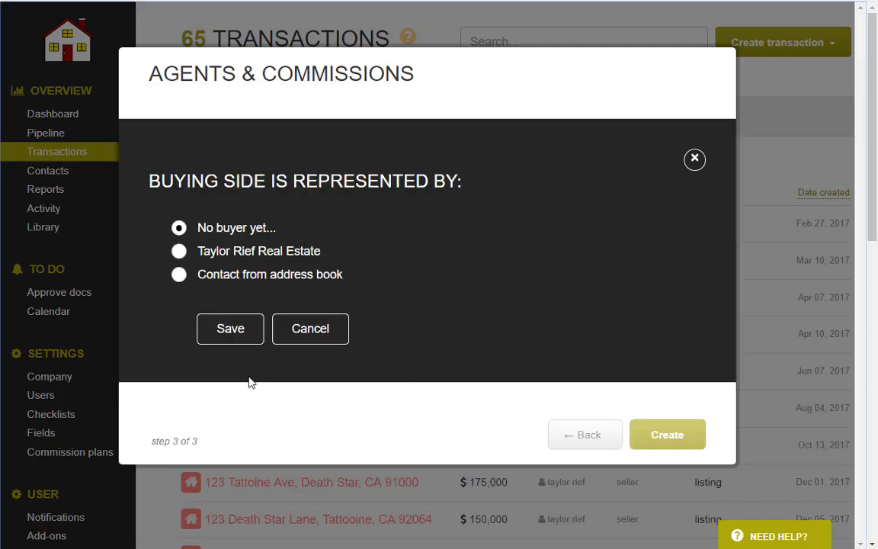
pyautogui.click(181, 276)
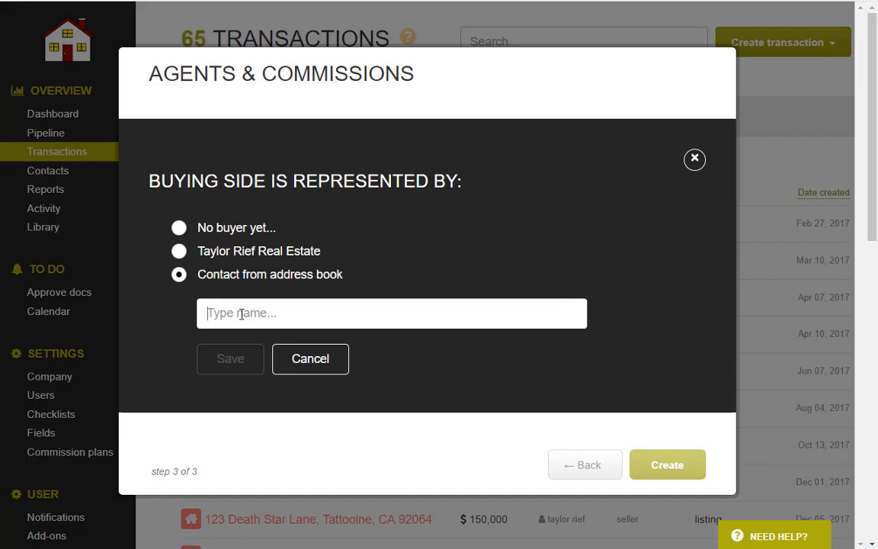
pyautogui.write('a')
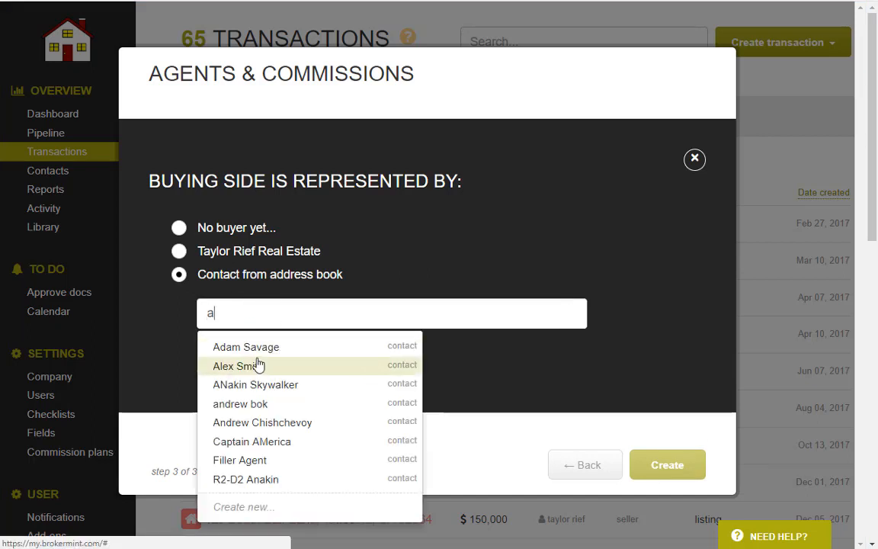
pyautogui.click(258, 365)
pyautogui.click(231, 371)
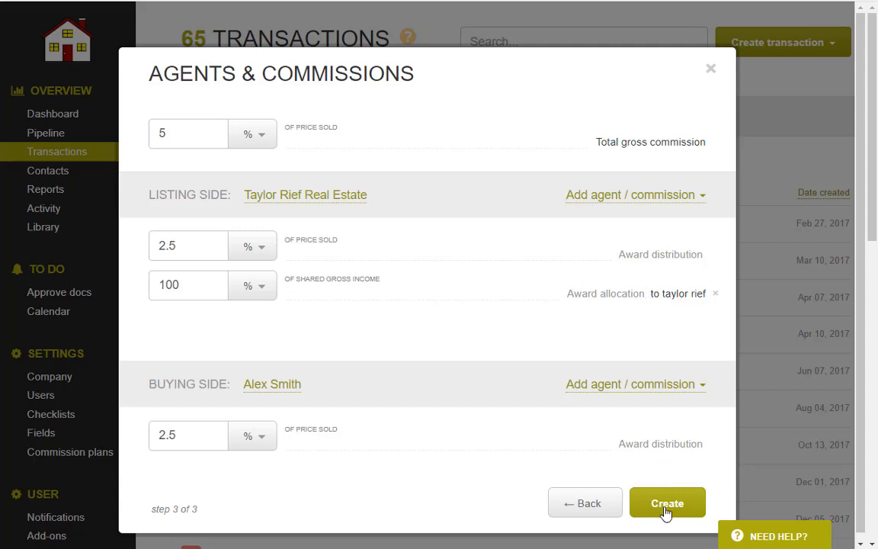
# Create the 123 Main St transaction without adding further agents or income.
pyautogui.click(601, 196)
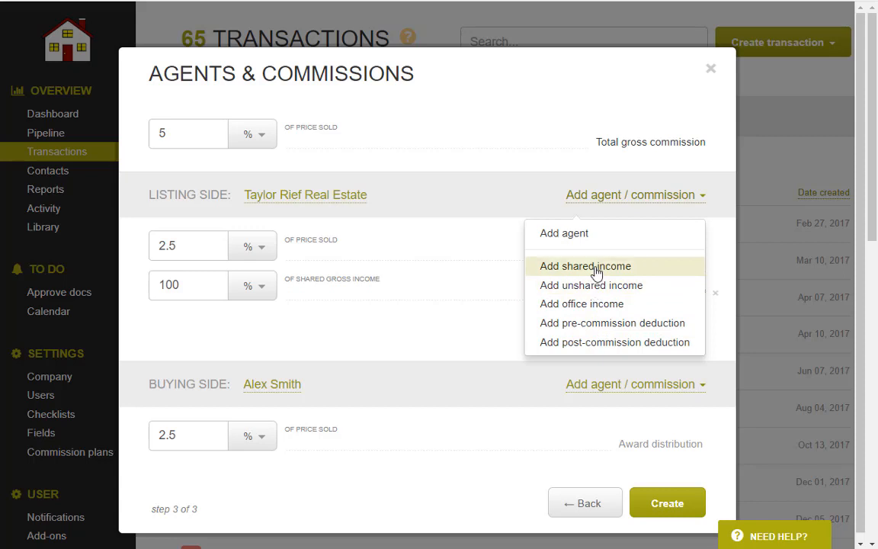
pyautogui.click(446, 215)
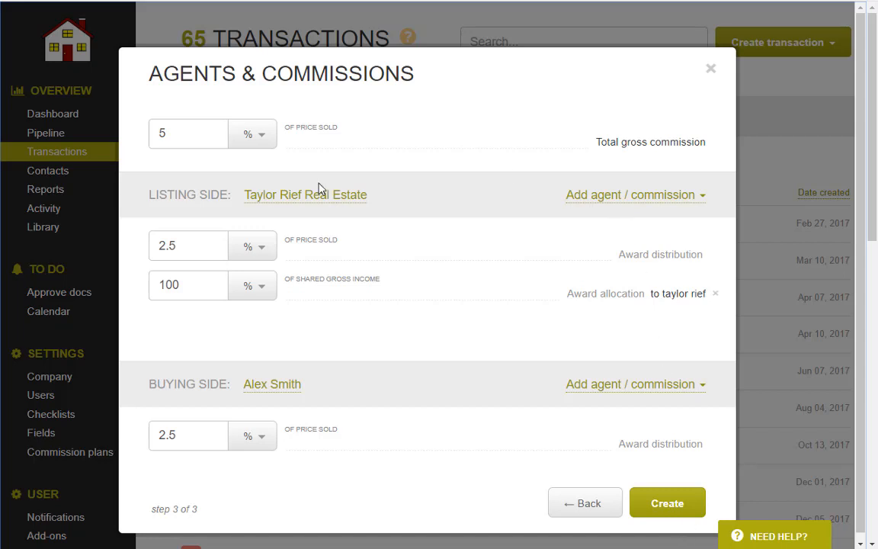
pyautogui.click(666, 504)
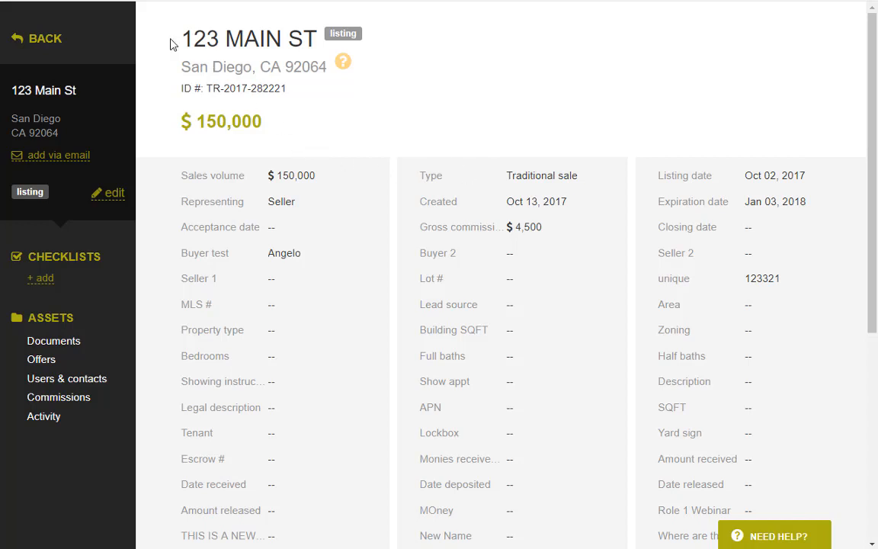
pyautogui.moveTo(169, 50); pyautogui.dragTo(649, 450)
pyautogui.click(594, 370)
pyautogui.scroll(-3, 596, 372)
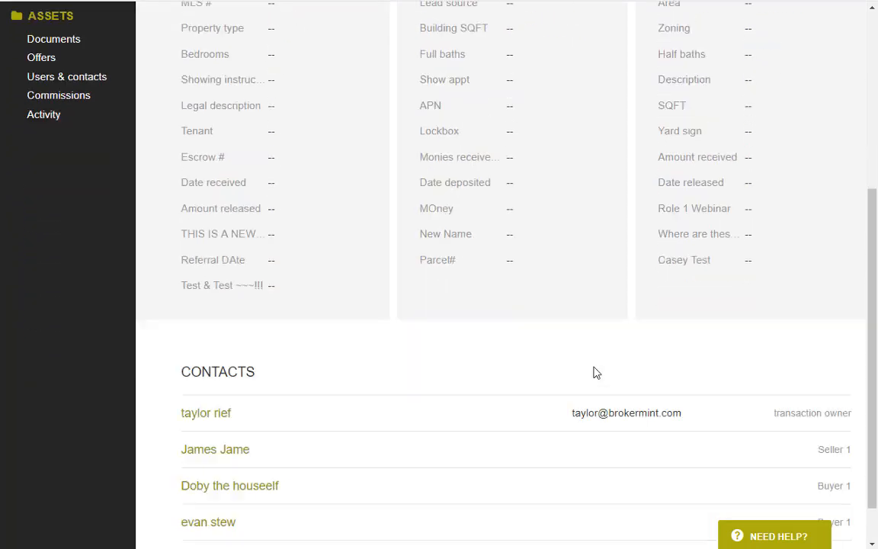
pyautogui.scroll(-1, 596, 372)
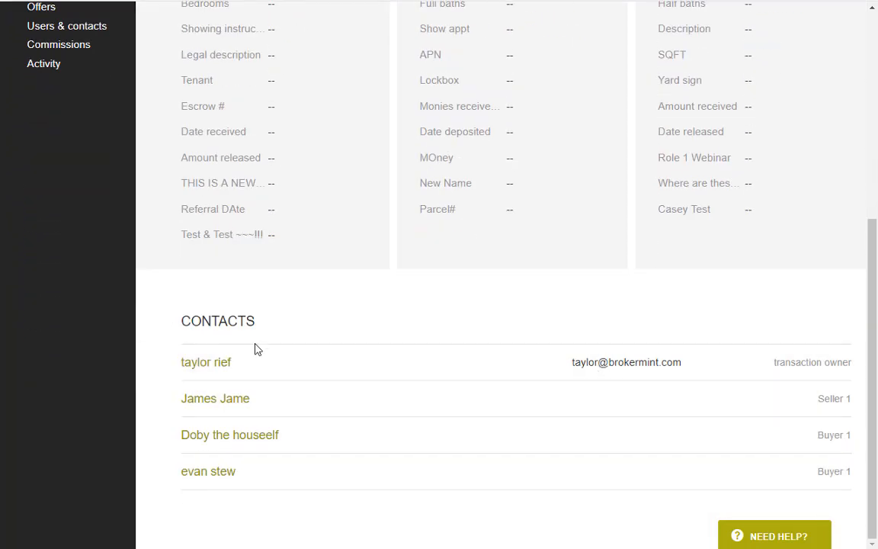
pyautogui.moveTo(173, 305); pyautogui.dragTo(646, 446)
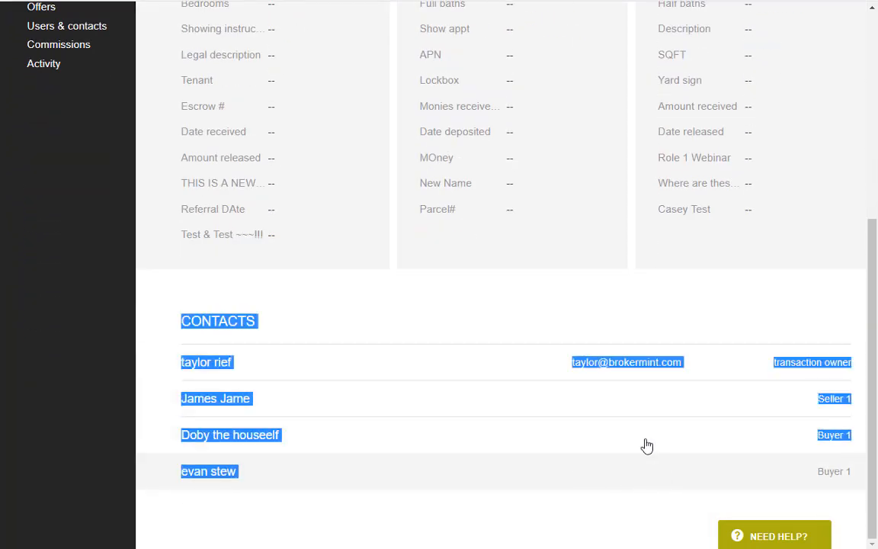
pyautogui.click(646, 446)
pyautogui.scroll(5, 310, 284)
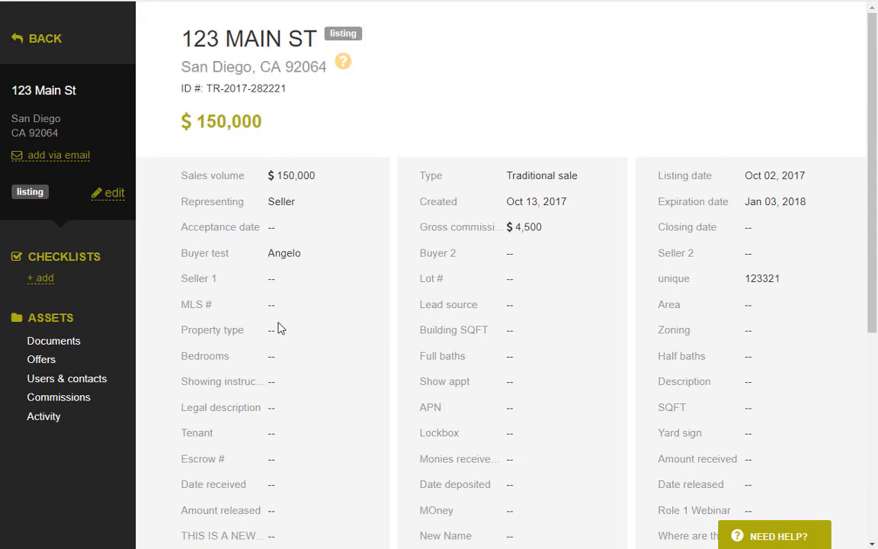
pyautogui.click(84, 405)
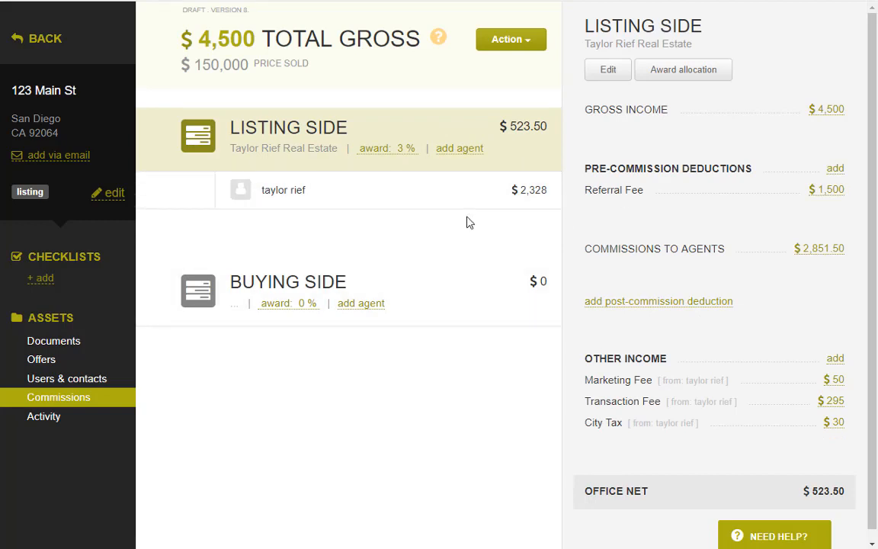
pyautogui.click(99, 125)
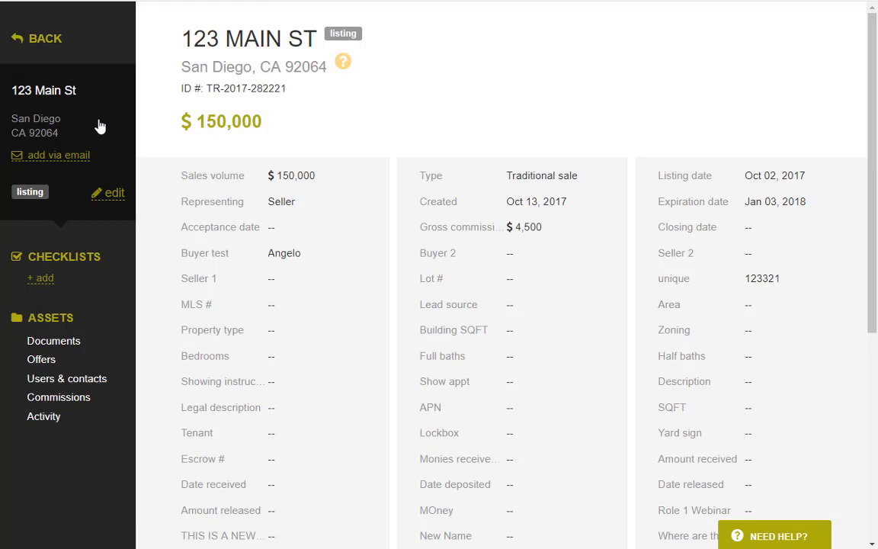
# Add a checklist from the Listing template with a contact as transaction coordinator.
pyautogui.click(42, 280)
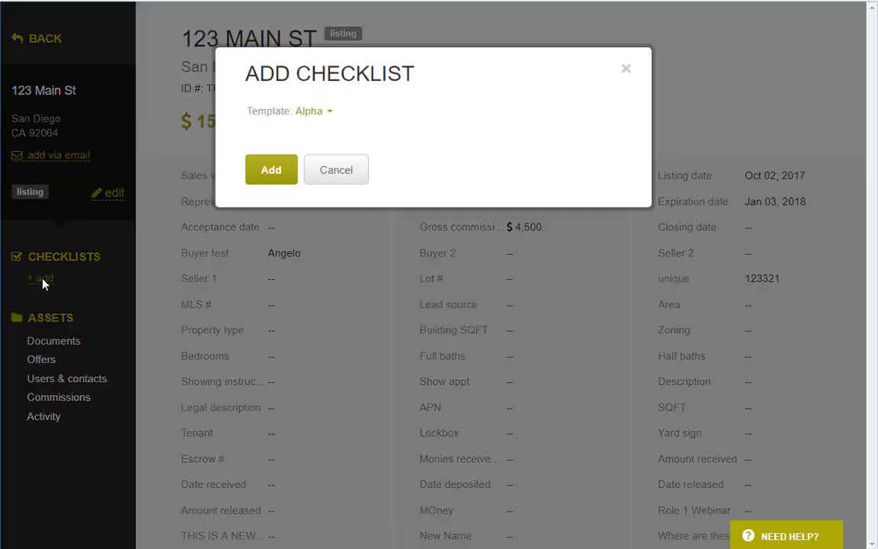
pyautogui.click(317, 114)
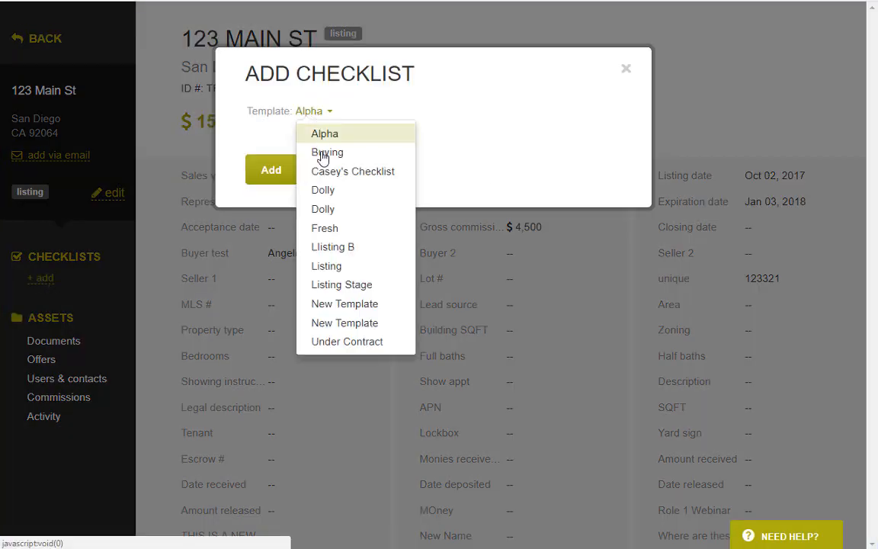
pyautogui.click(329, 266)
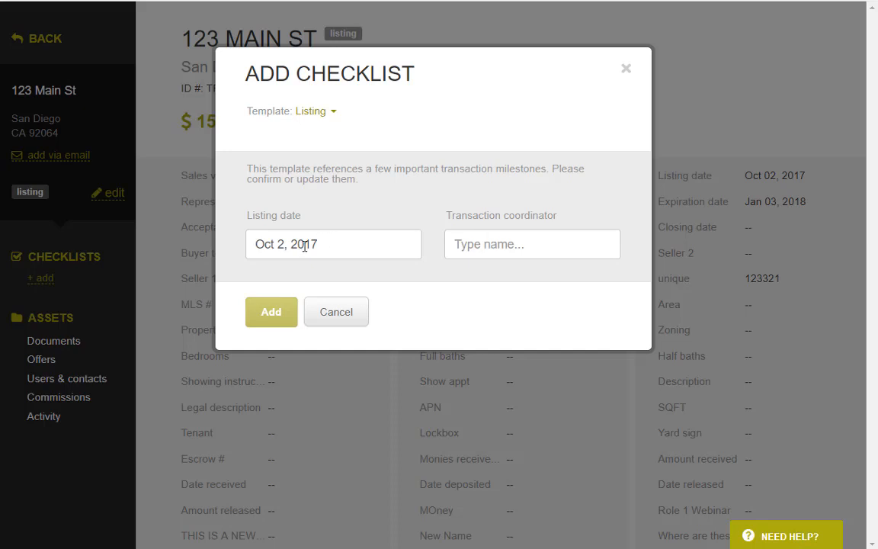
pyautogui.click(545, 242)
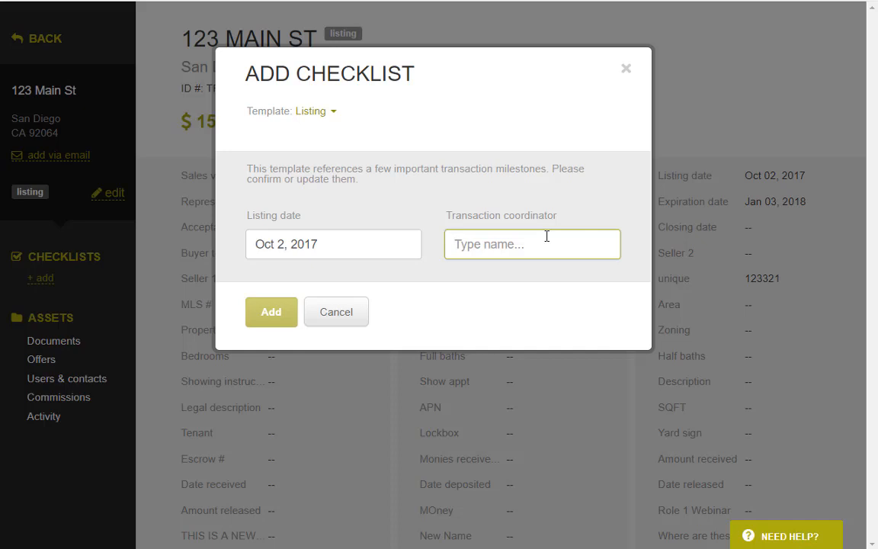
pyautogui.write('tayl')
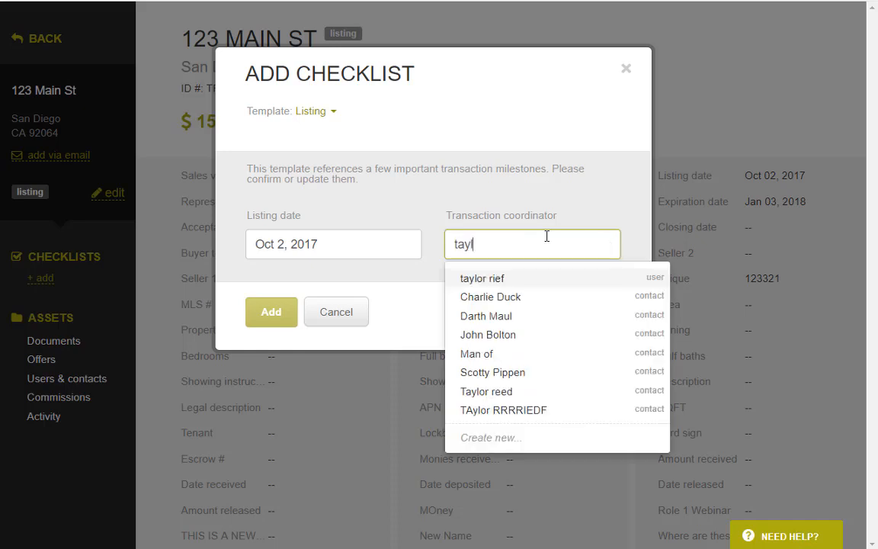
pyautogui.click(497, 335)
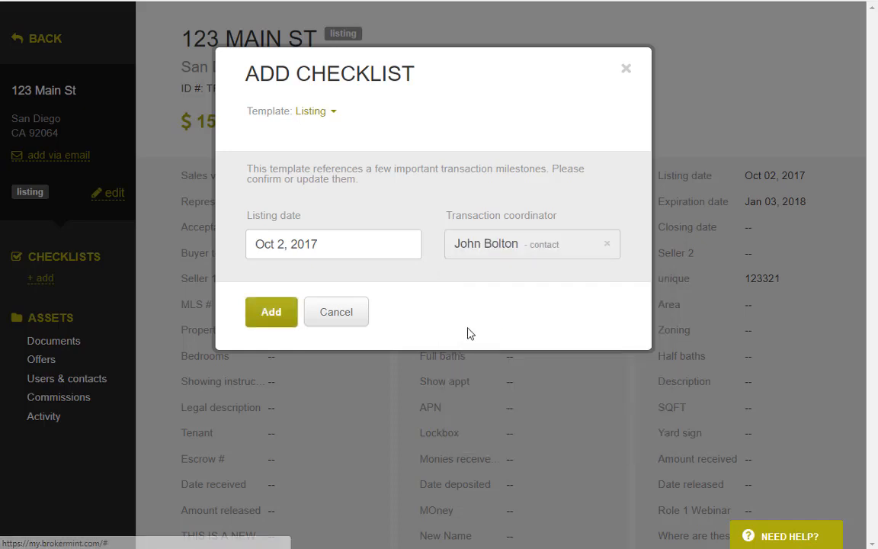
pyautogui.click(271, 323)
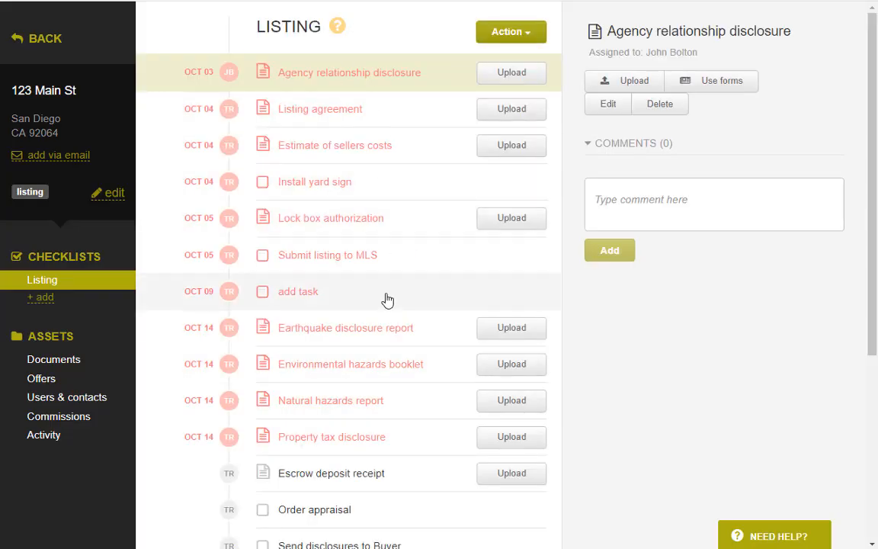
# Upload Chime-to-Brokermint-step-by-step (1) to the Lock box authorization task.
pyautogui.scroll(-3, 401, 317)
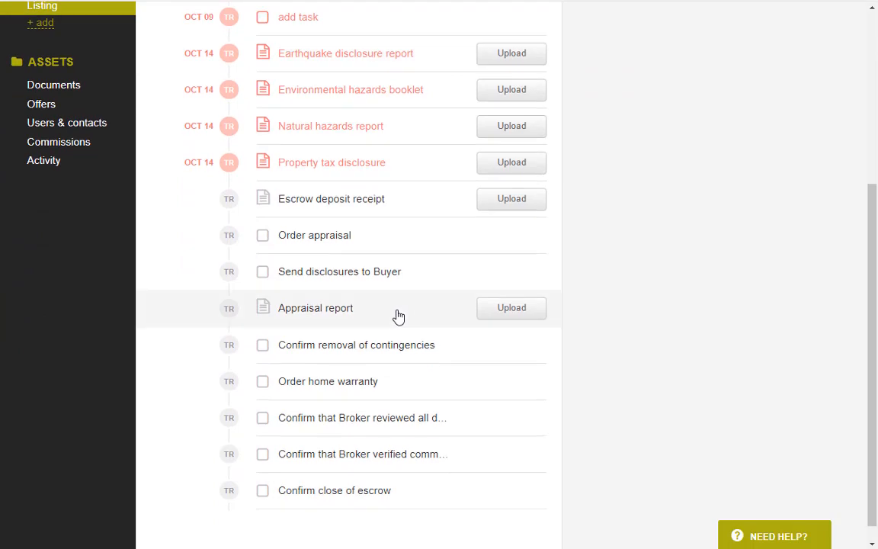
pyautogui.scroll(3, 398, 314)
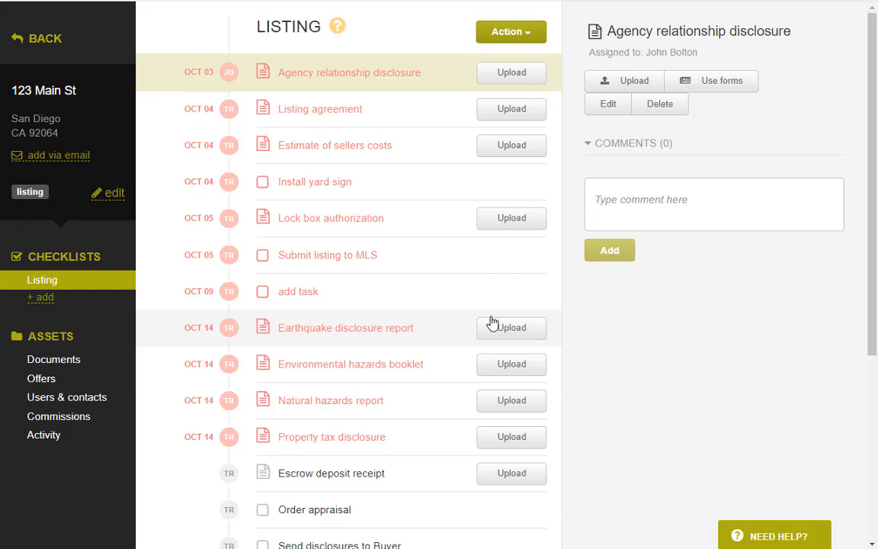
pyautogui.click(508, 221)
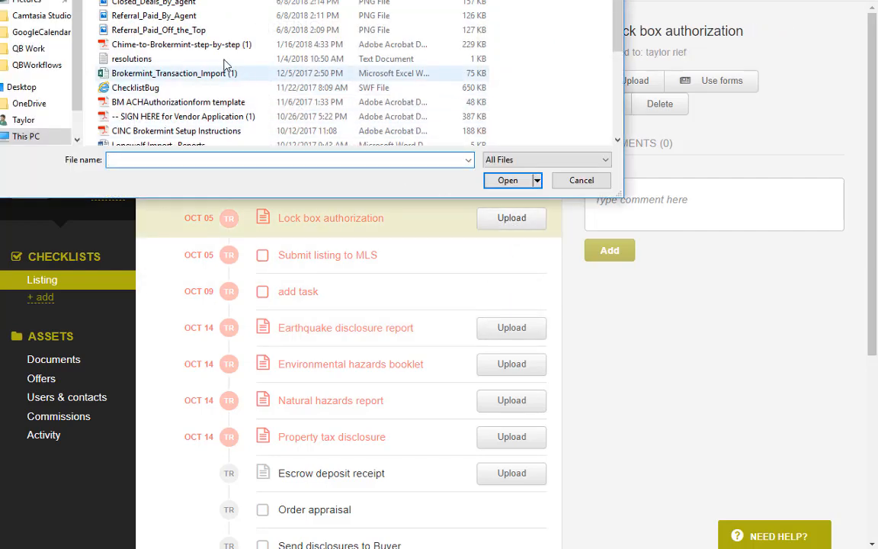
pyautogui.click(214, 47)
pyautogui.click(506, 180)
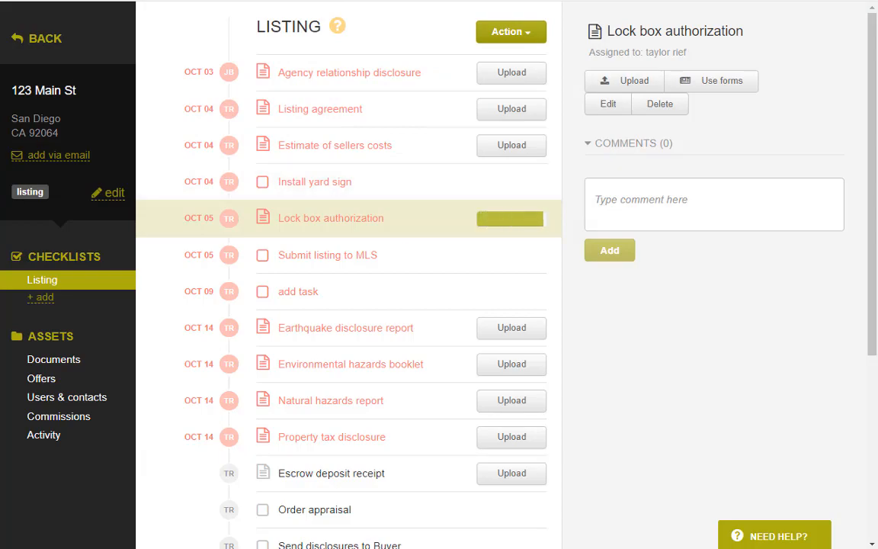
pyautogui.press('super+e')
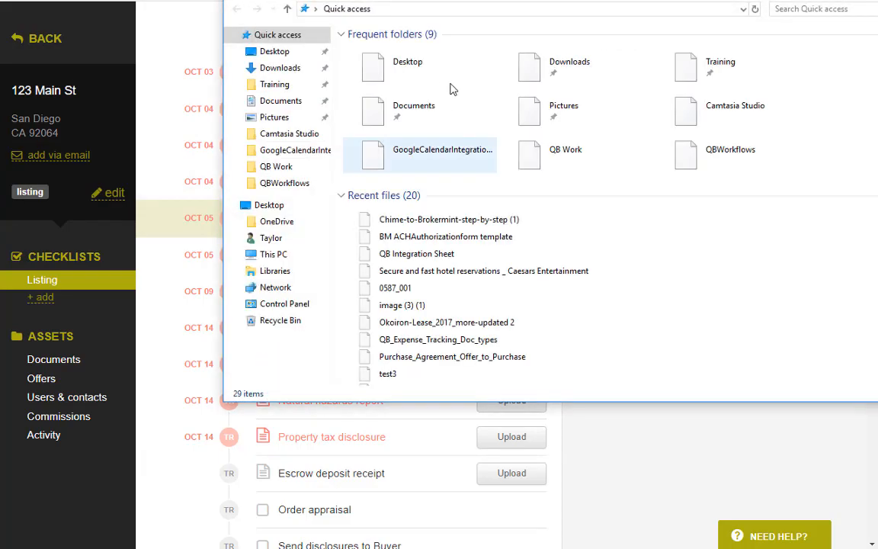
# Drag the four PDFs from the Training folder onto the transaction to upload them.
pyautogui.moveTo(455, 1); pyautogui.dragTo(535, 92)
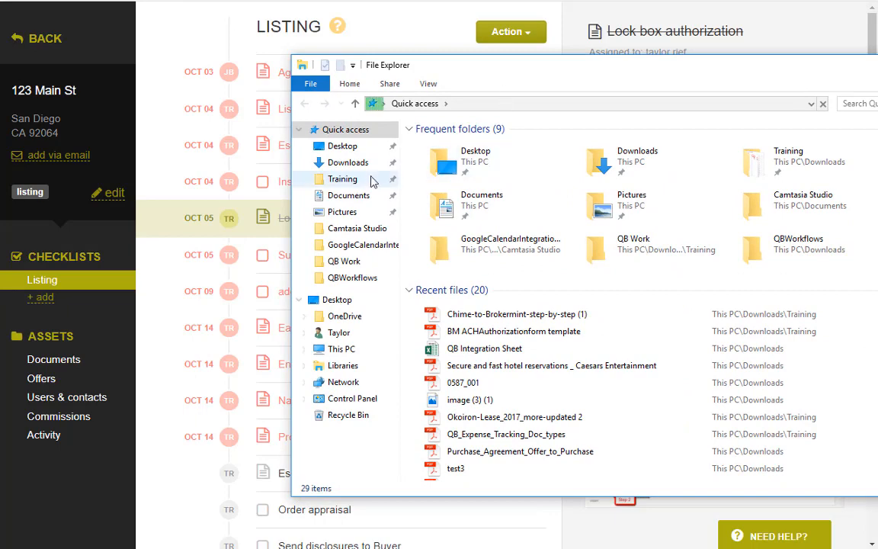
pyautogui.click(342, 178)
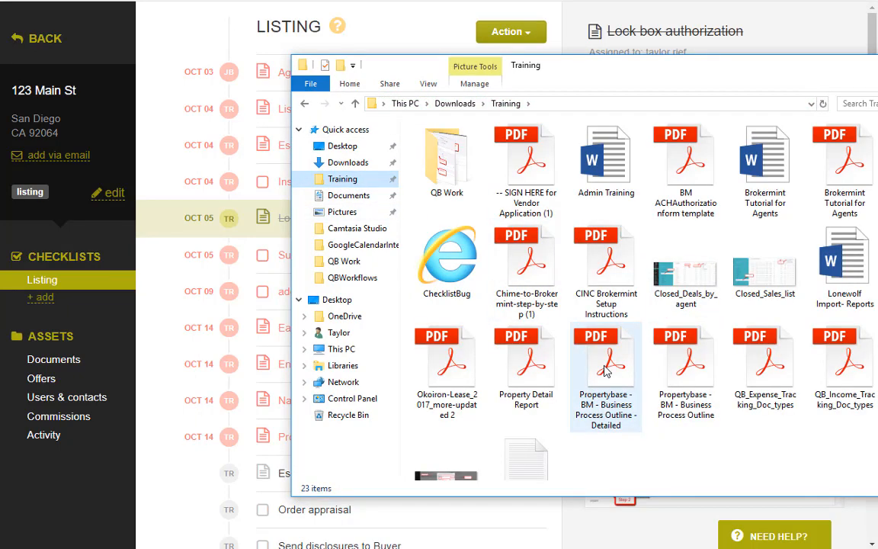
pyautogui.click(606, 359)
pyautogui.keyDown('shift'); pyautogui.click(843, 368); pyautogui.keyUp('shift')
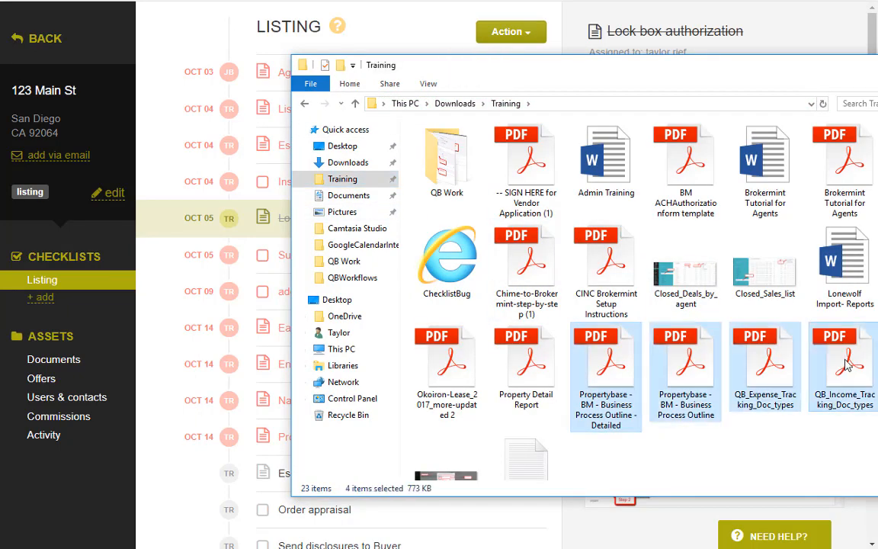
pyautogui.moveTo(846, 364); pyautogui.dragTo(183, 367)
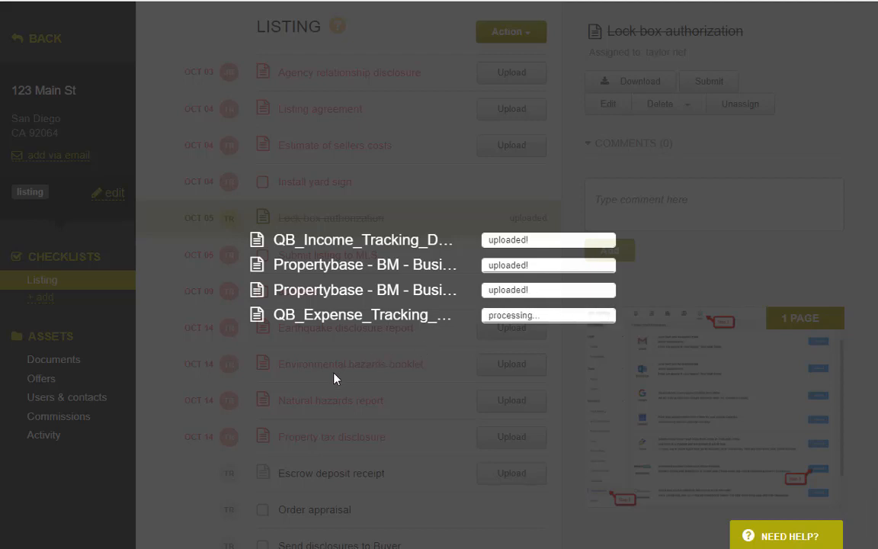
pyautogui.click(308, 396)
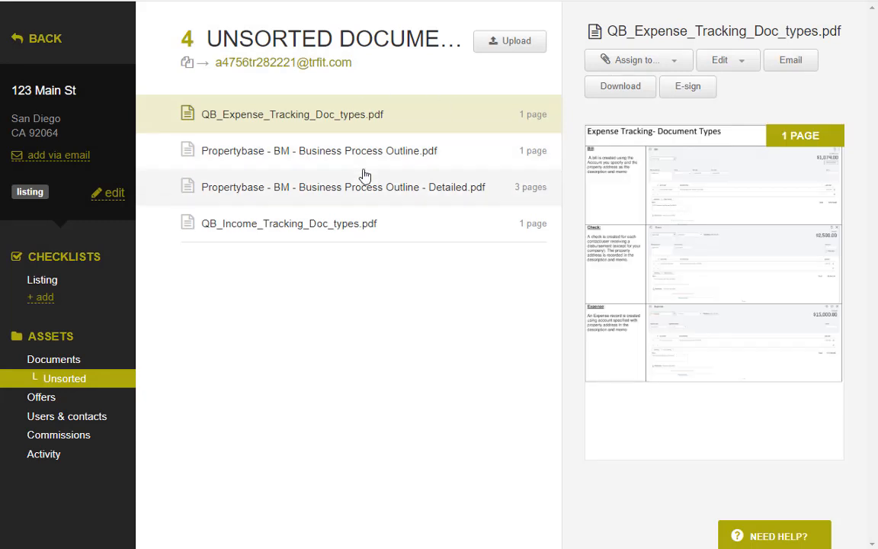
# Show and select the transaction's document e-mail address, then close that dialog.
pyautogui.click(73, 156)
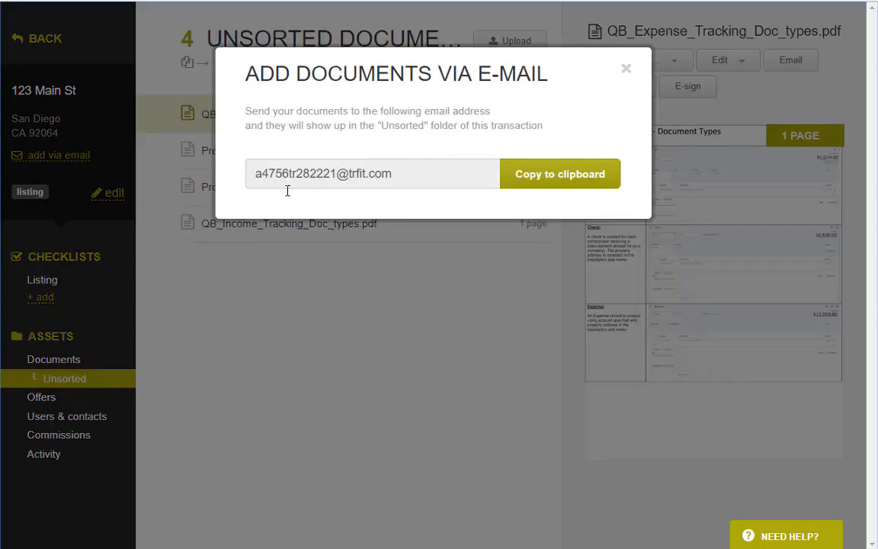
pyautogui.moveTo(406, 178); pyautogui.dragTo(248, 184)
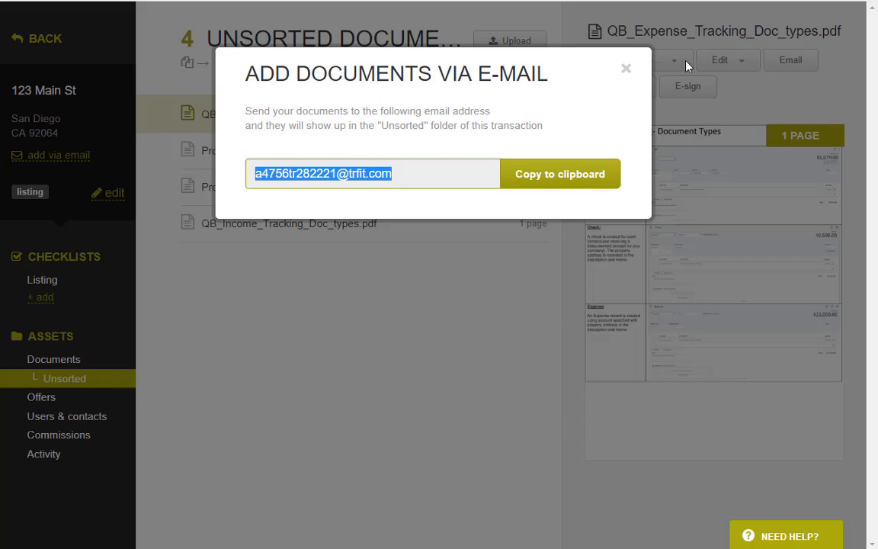
pyautogui.click(625, 69)
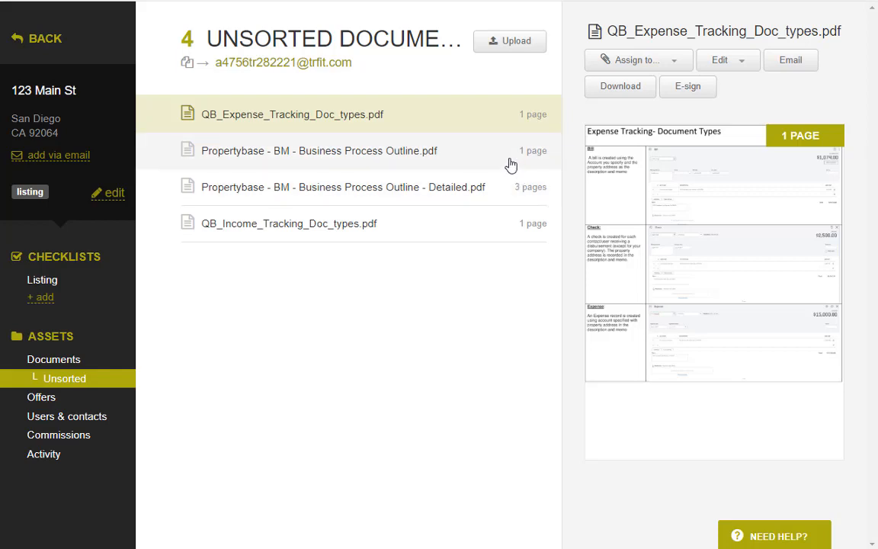
# Assign QB_Expense_Tracking_Doc_types.pdf as the Estimate of sellers costs document.
pyautogui.click(639, 61)
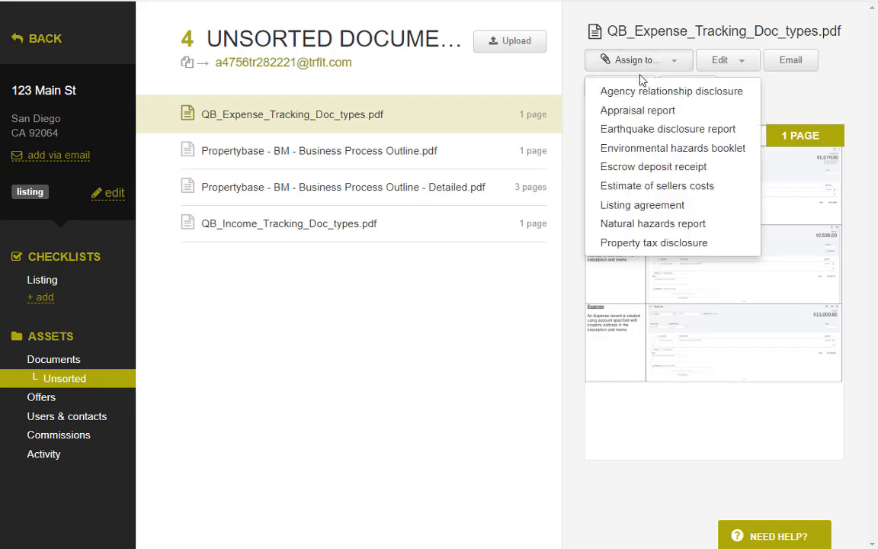
pyautogui.click(637, 189)
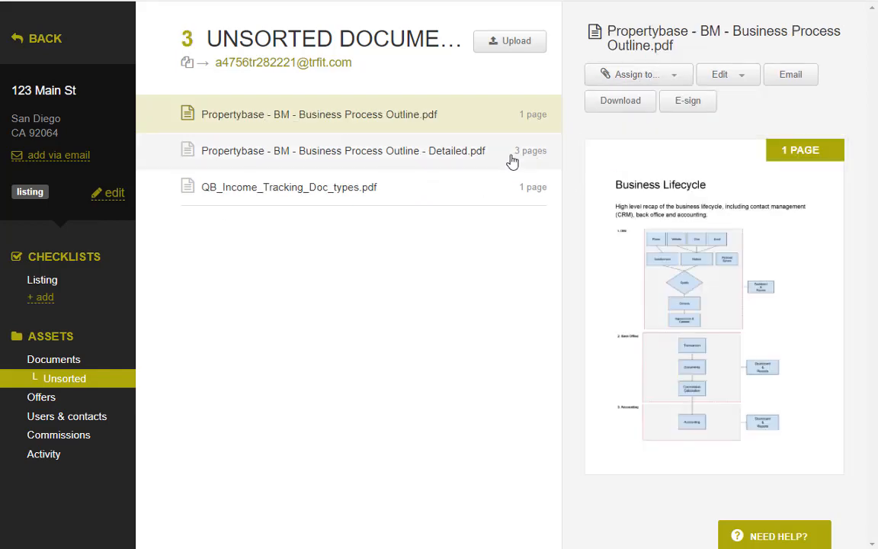
pyautogui.click(513, 157)
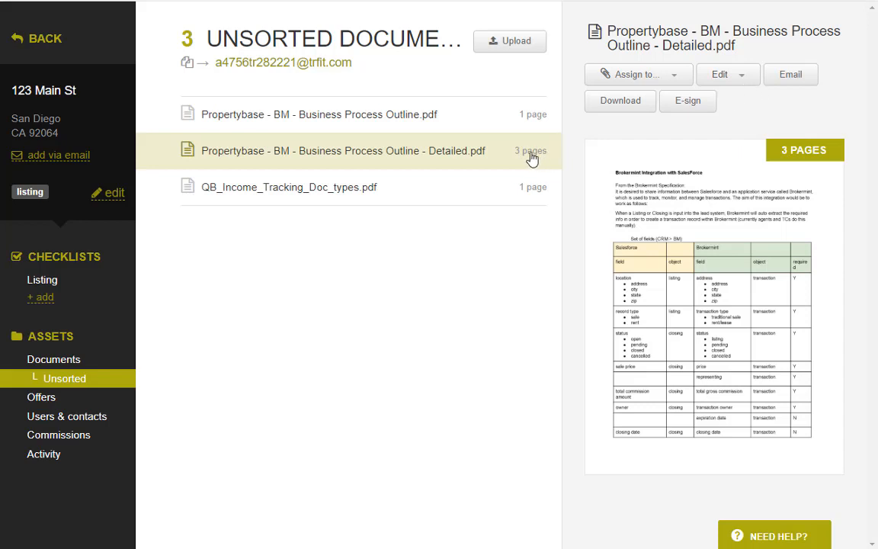
pyautogui.click(723, 77)
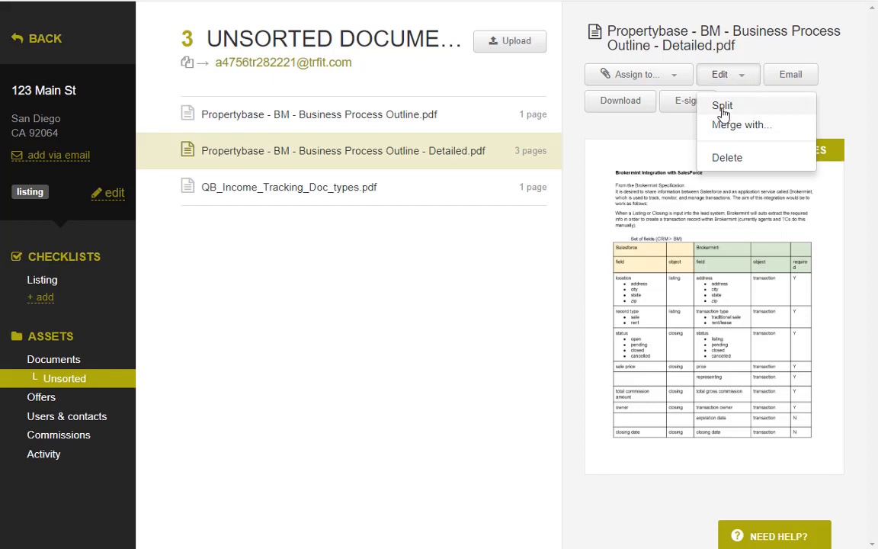
# Set split range page 1-1 as the Listing agreement.
pyautogui.click(723, 107)
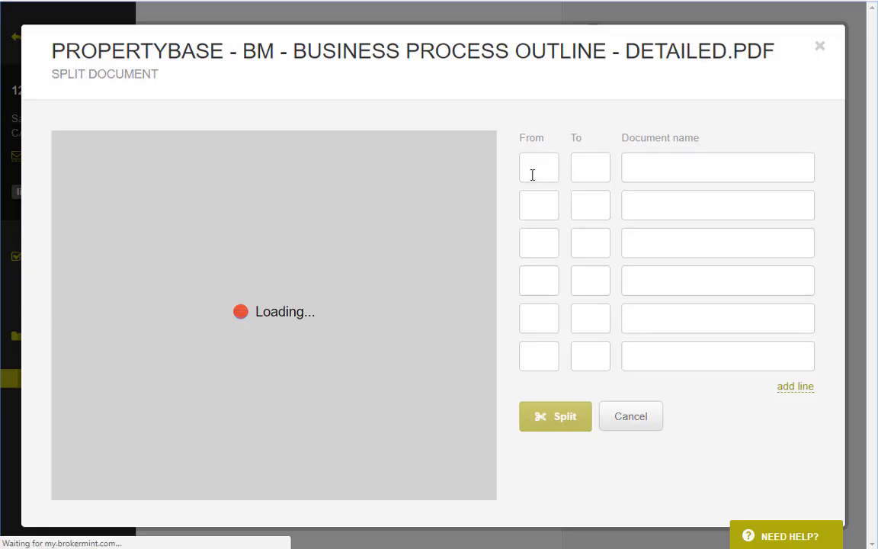
pyautogui.write('1')
pyautogui.click(588, 172)
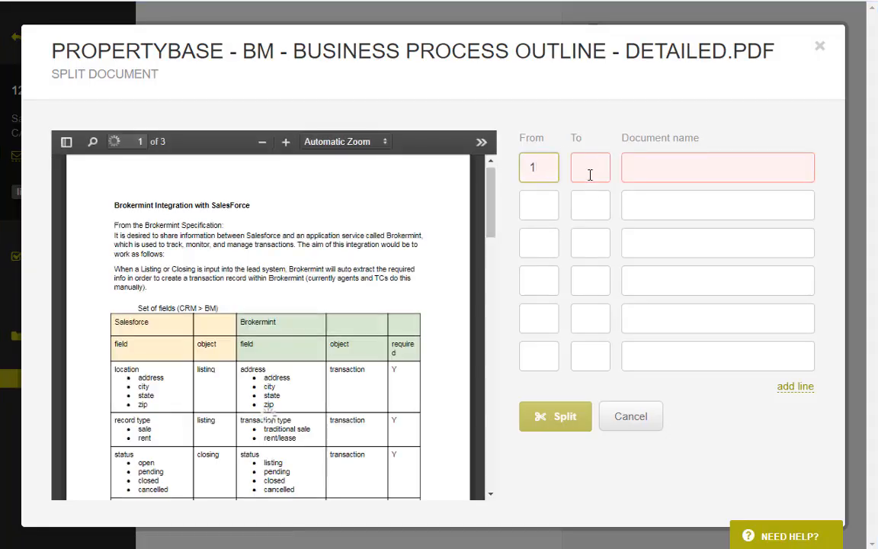
pyautogui.write('1')
pyautogui.click(652, 164)
pyautogui.write('a')
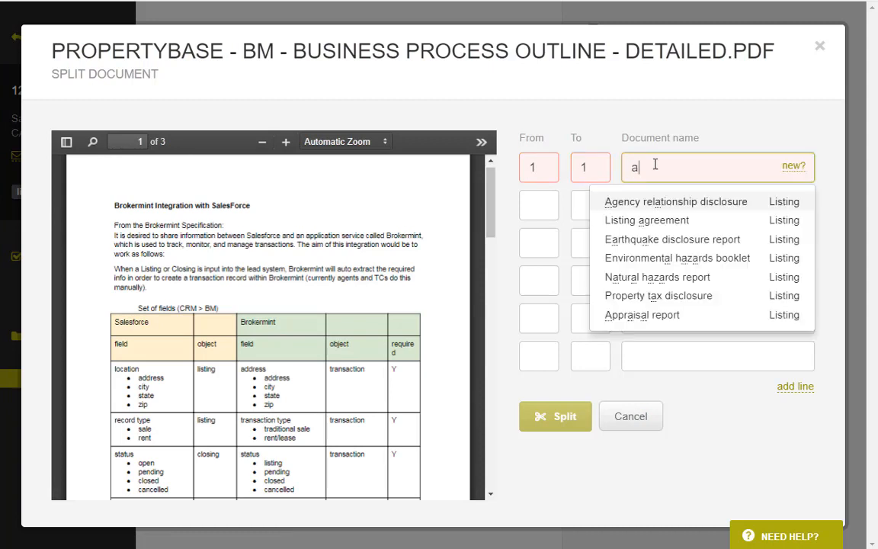
pyautogui.click(681, 220)
# Set split range page 2-2 as the Agency relationship disclosure.
pyautogui.click(532, 204)
pyautogui.write('2')
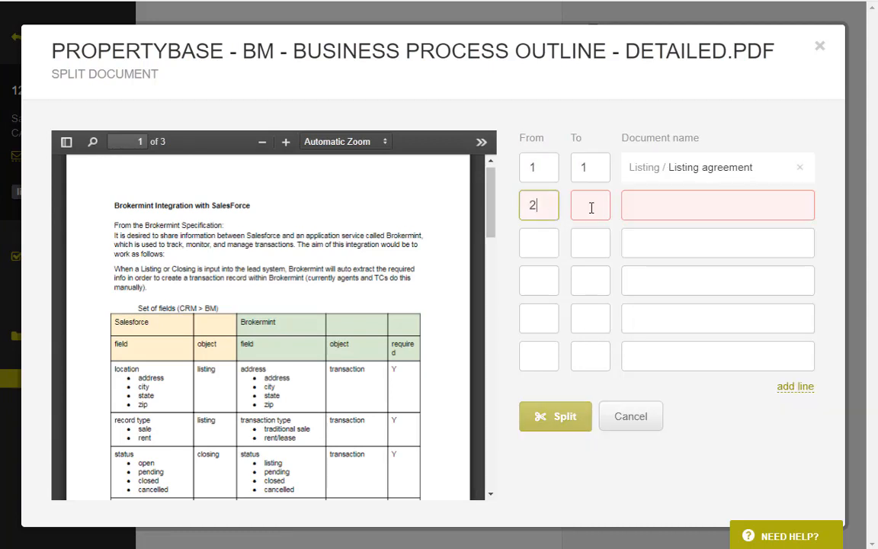
pyautogui.write('3')
pyautogui.click(657, 205)
pyautogui.write('a')
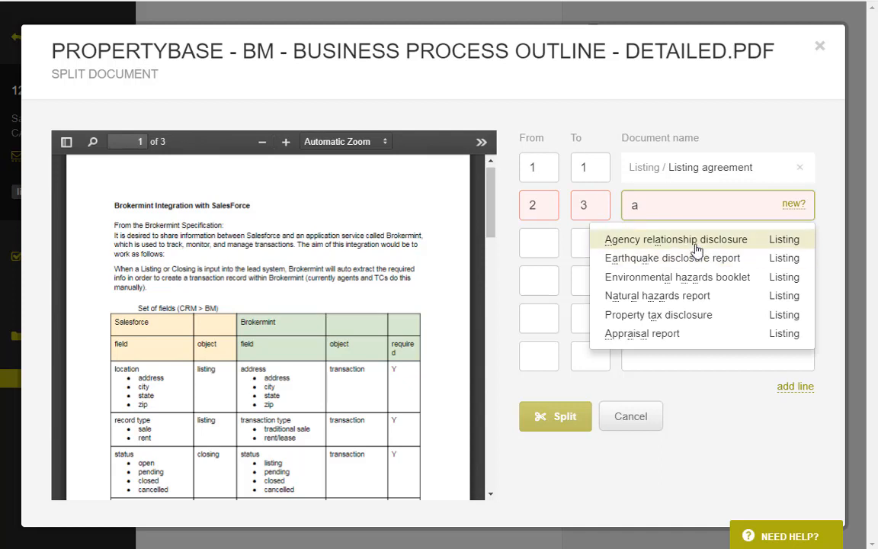
pyautogui.click(646, 243)
pyautogui.doubleClick(597, 203)
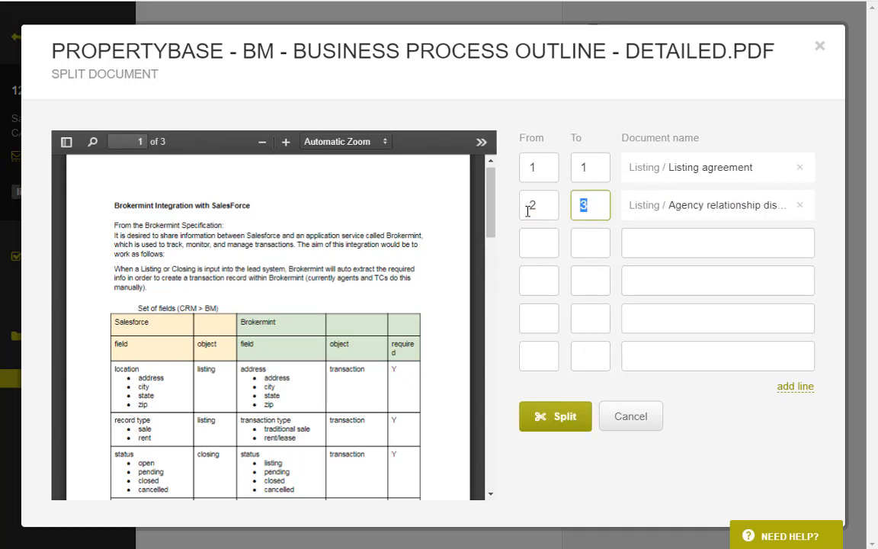
pyautogui.write('2')
# Assign page 3-3 to a new 'addendum' checklist item and split the PDF.
pyautogui.click(546, 244)
pyautogui.write('3')
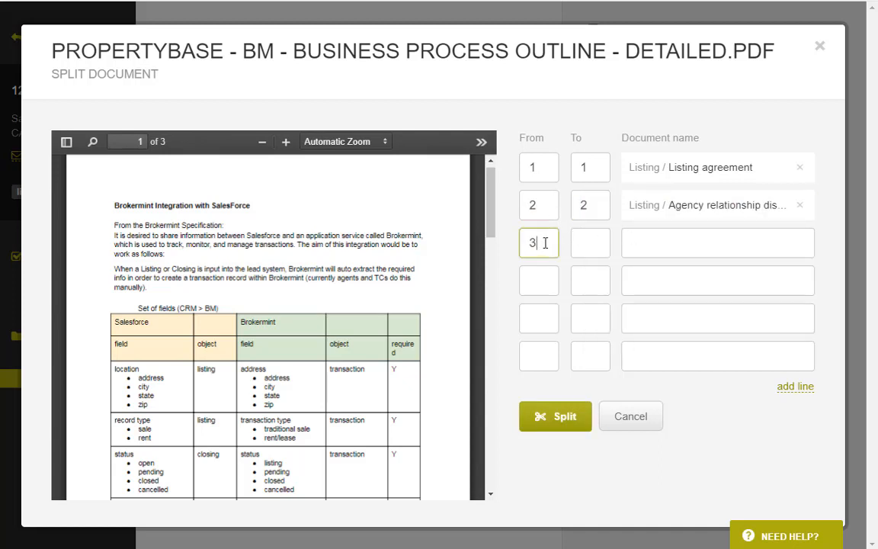
pyautogui.click(583, 243)
pyautogui.write('3')
pyautogui.click(666, 246)
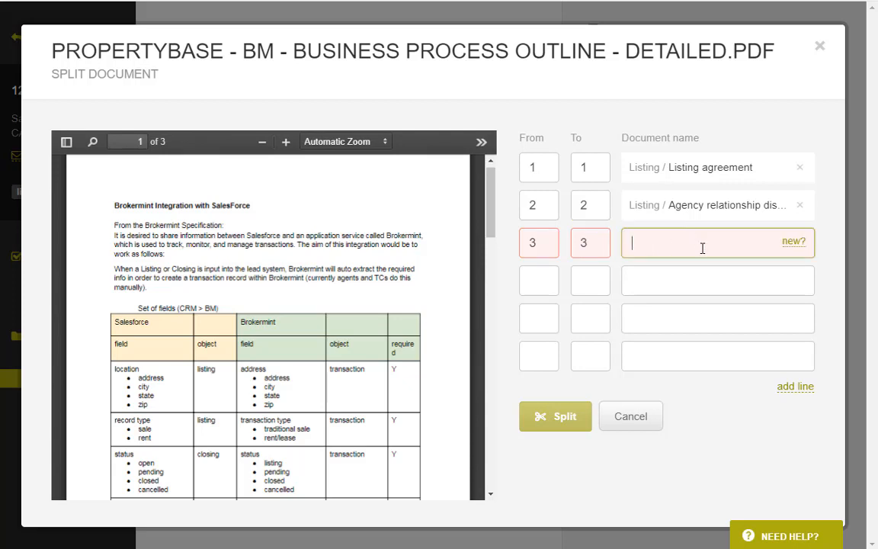
pyautogui.click(794, 242)
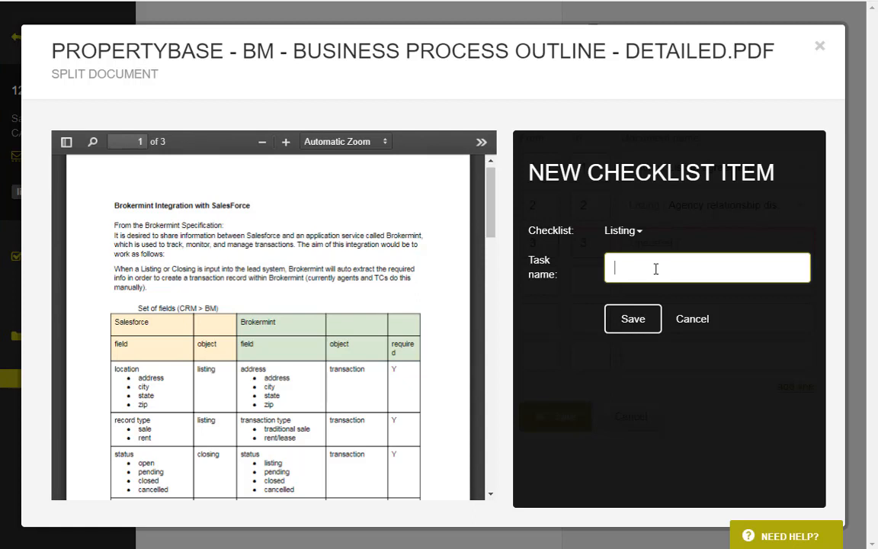
pyautogui.write('addendum')
pyautogui.click(638, 324)
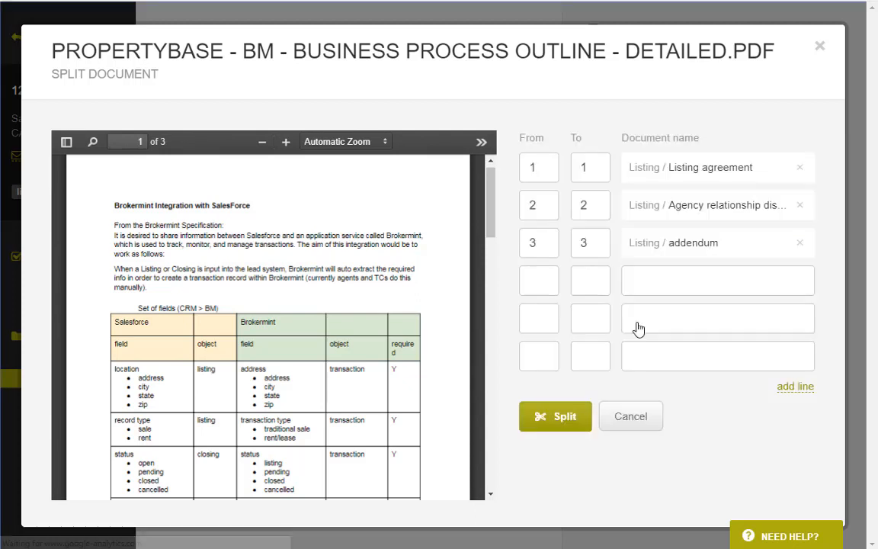
pyautogui.click(566, 436)
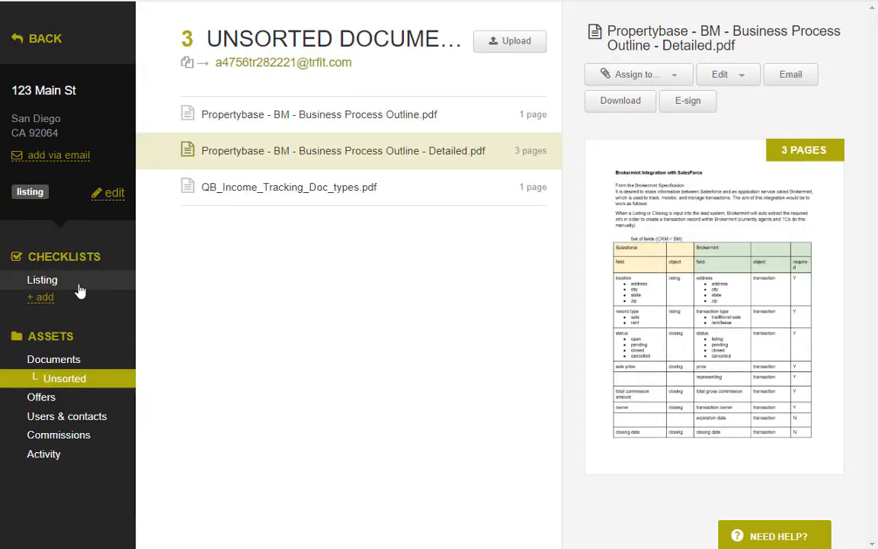
# Open the Listing checklist and preview the new addendum document.
pyautogui.click(80, 287)
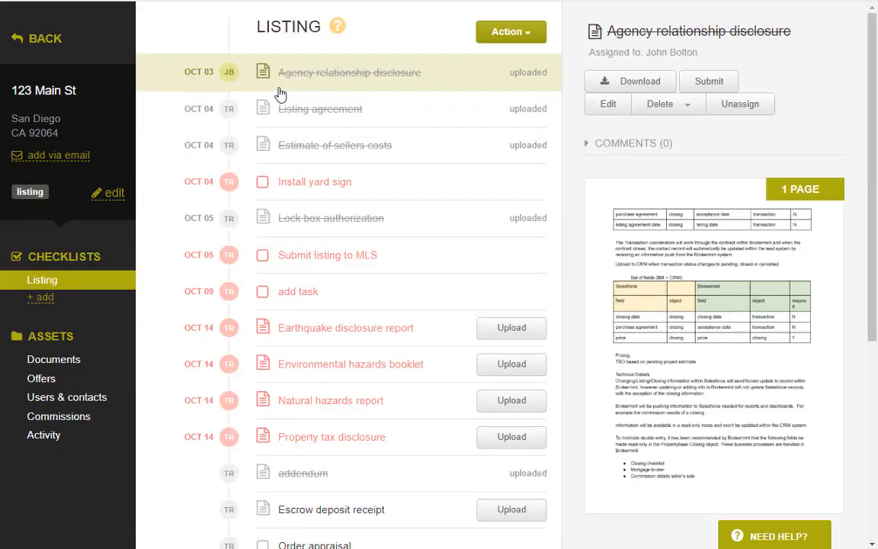
pyautogui.scroll(-4, 315, 198)
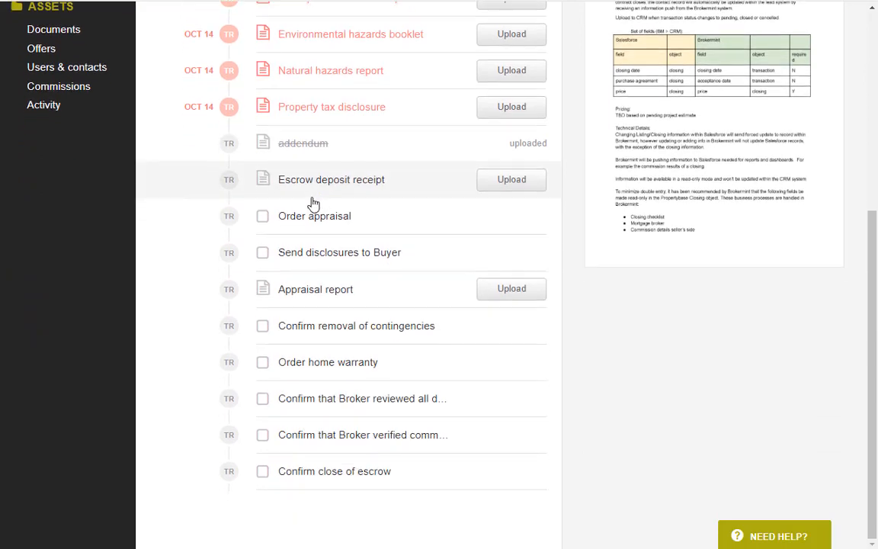
pyautogui.scroll(3, 312, 221)
pyautogui.scroll(2, 311, 222)
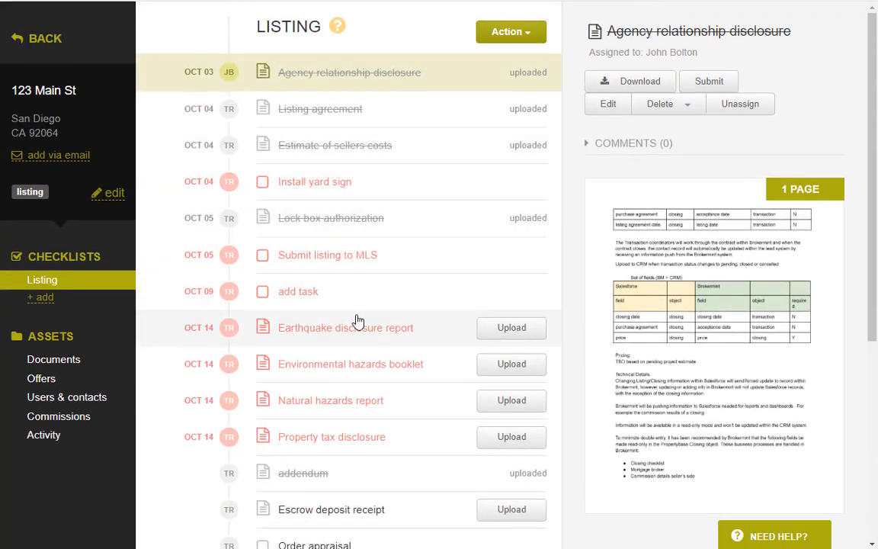
pyautogui.scroll(-1, 357, 319)
pyautogui.click(333, 405)
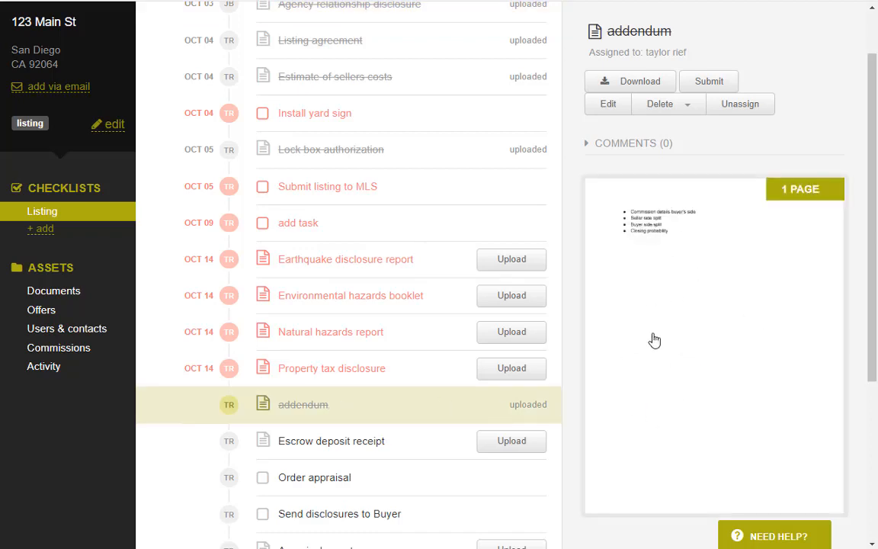
# Look over the listing's documents, including the unsorted ones.
pyautogui.click(77, 294)
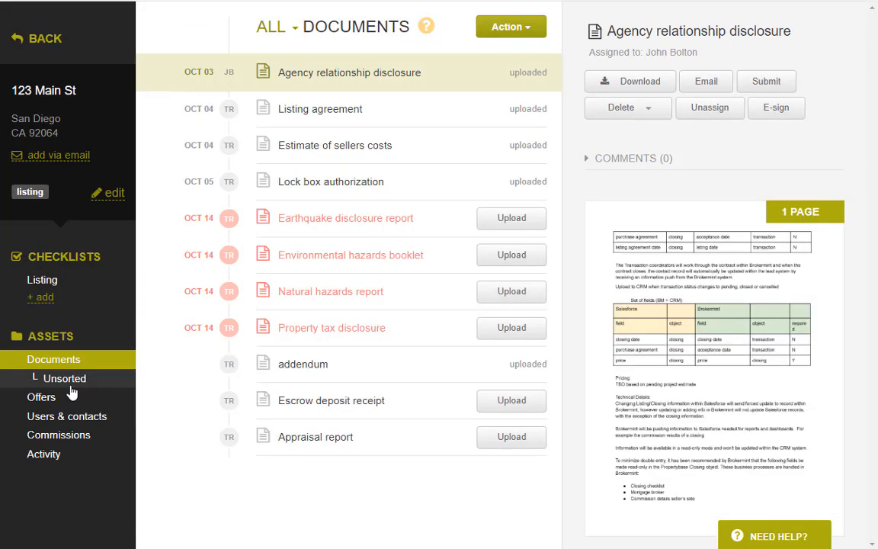
pyautogui.click(72, 385)
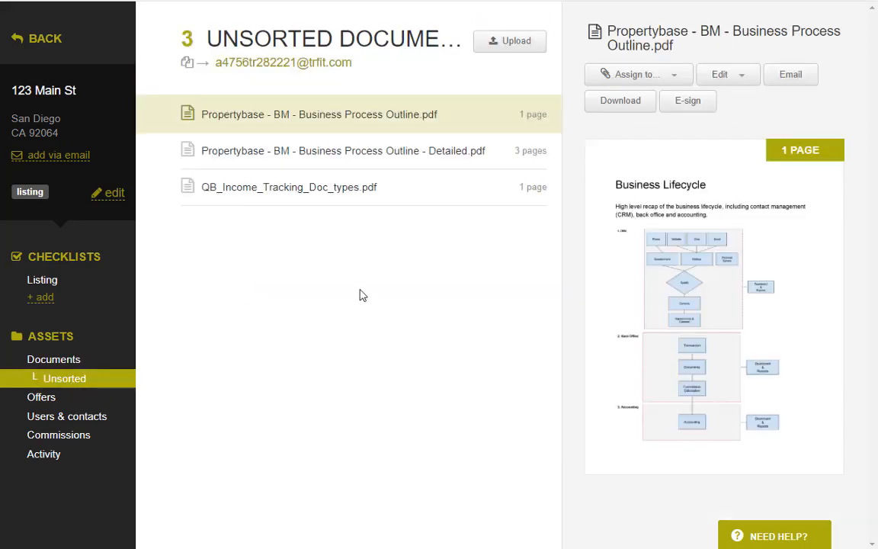
pyautogui.click(76, 366)
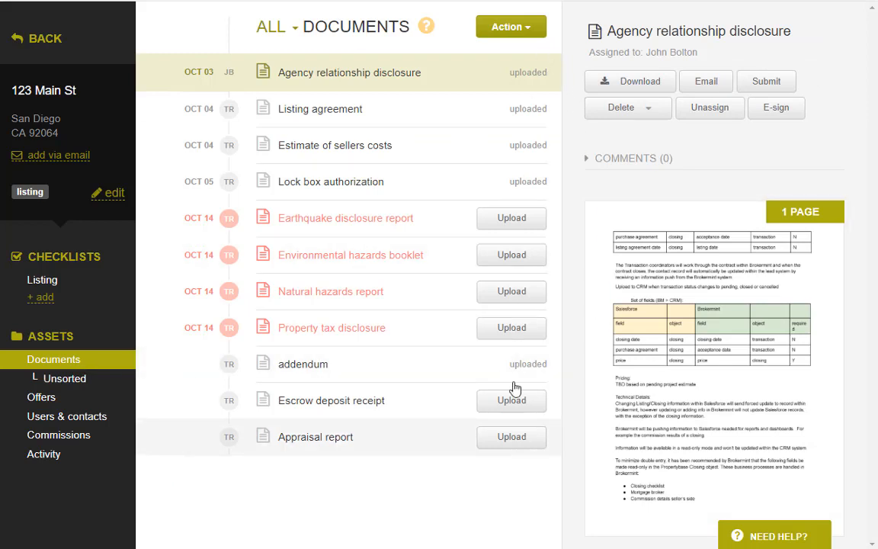
# Submit all five documents for review, then go to the Approve docs queue.
pyautogui.click(529, 29)
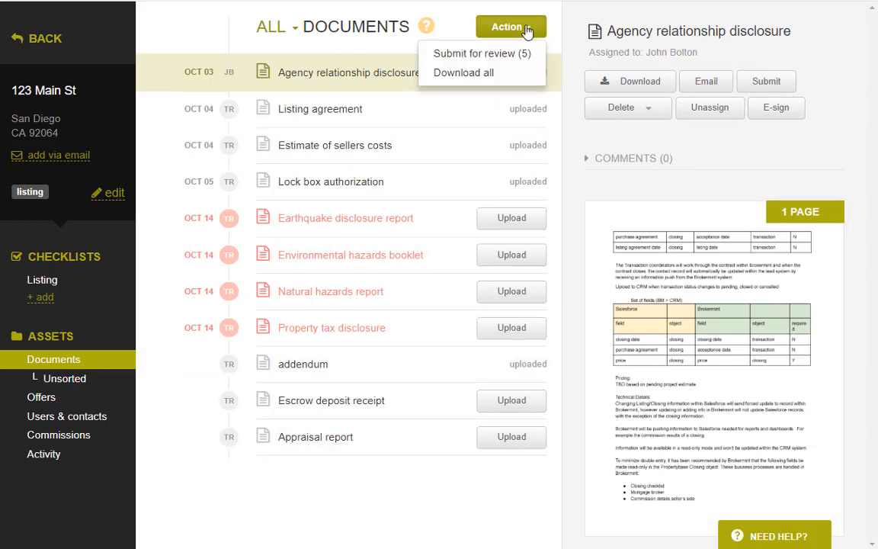
pyautogui.click(500, 54)
pyautogui.click(299, 191)
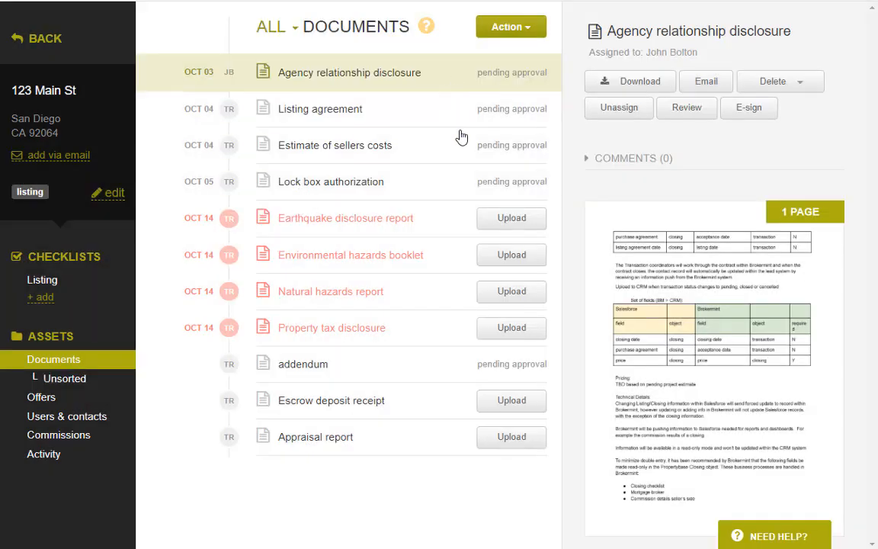
pyautogui.click(101, 50)
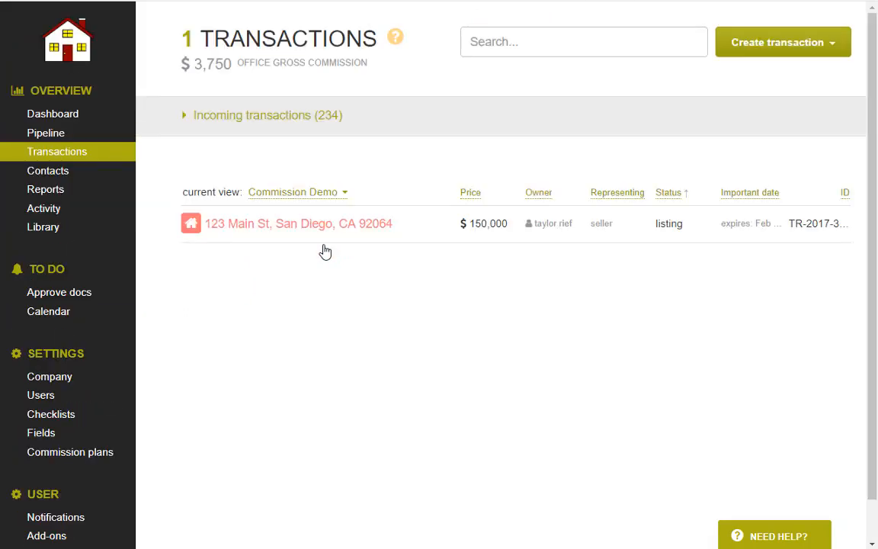
pyautogui.click(81, 301)
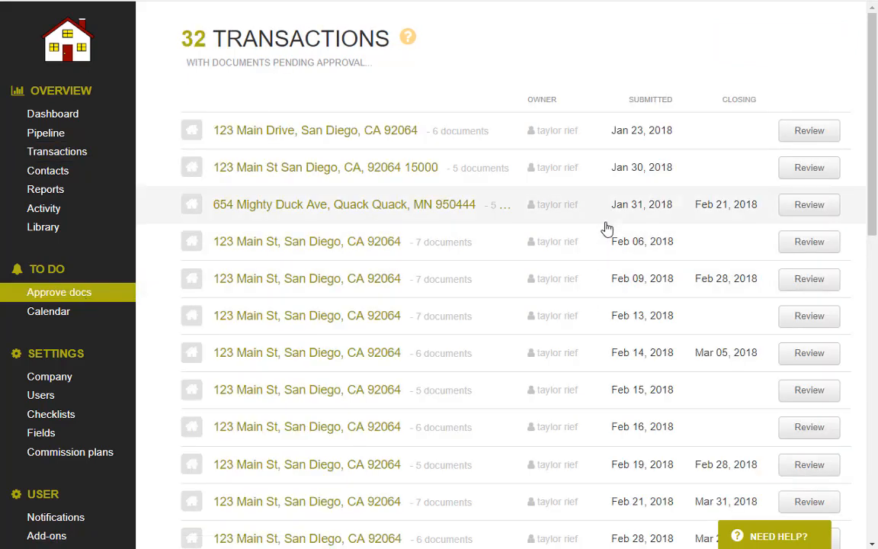
# Open the last 123 Main St row at the bottom of the approval queue.
pyautogui.scroll(-10, 614, 298)
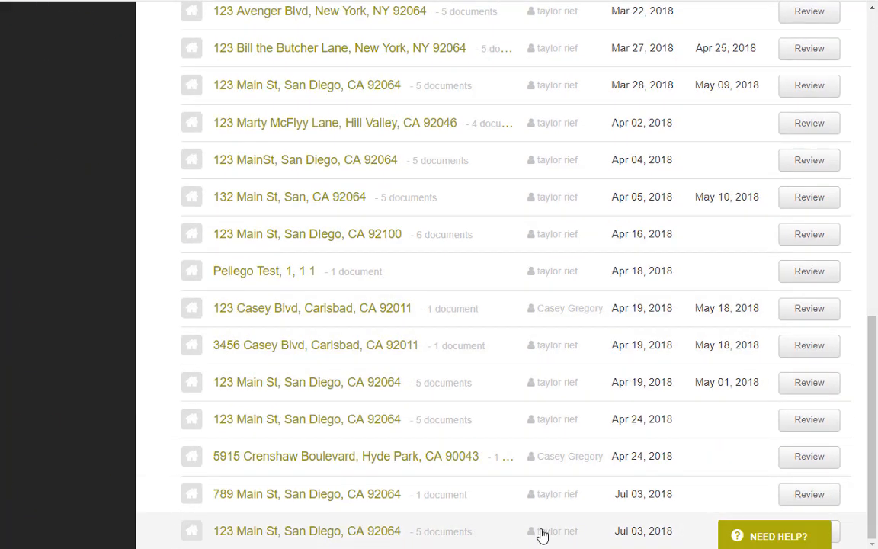
pyautogui.click(620, 536)
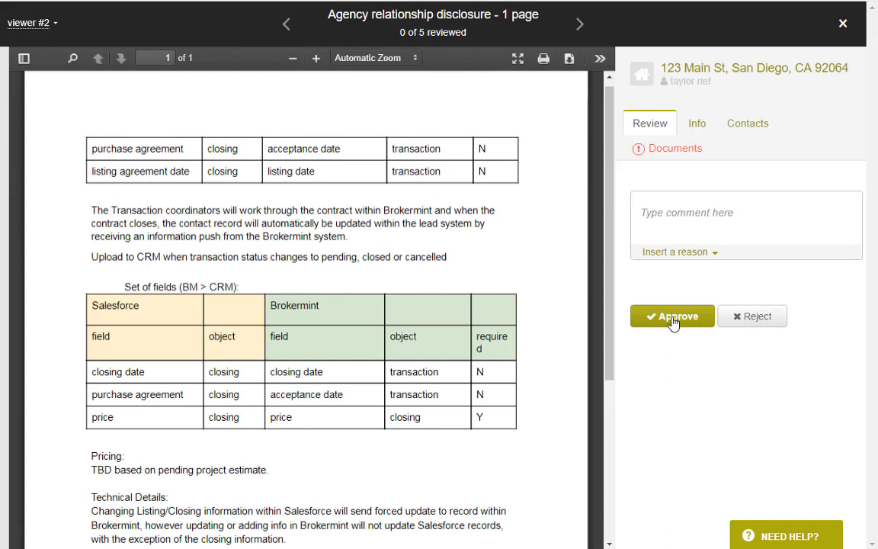
# Approve the Agency relationship disclosure.
pyautogui.click(672, 322)
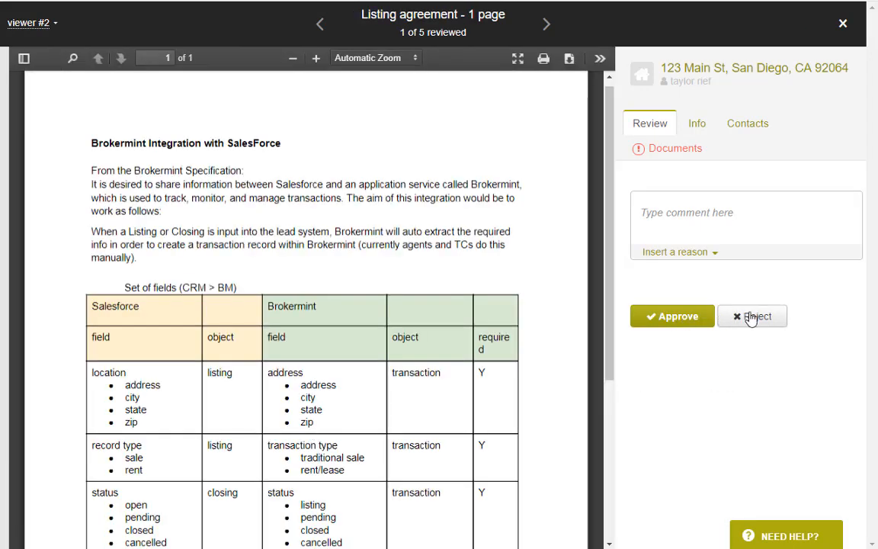
pyautogui.click(752, 319)
pyautogui.click(750, 318)
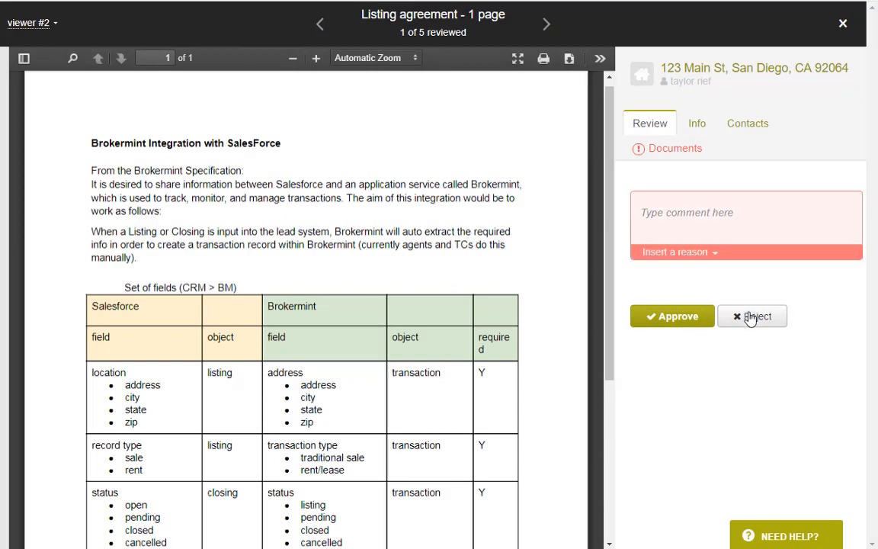
# Reject the Listing agreement with the comment 'missing date please fix it'.
pyautogui.click(699, 214)
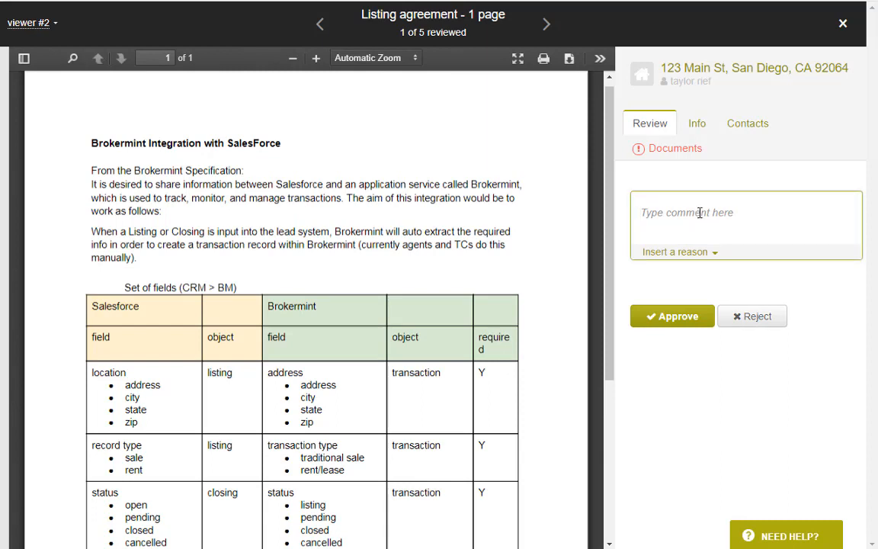
pyautogui.write('manu')
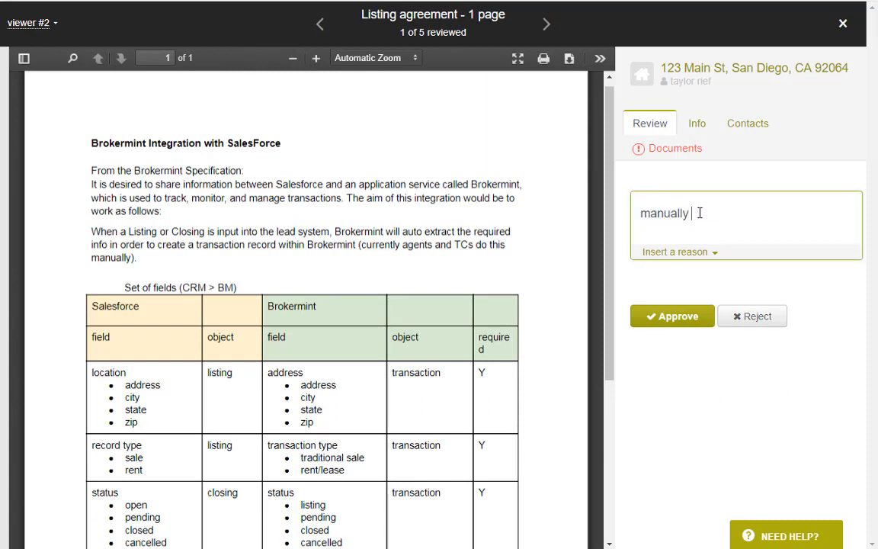
pyautogui.write('ally')
pyautogui.click(677, 253)
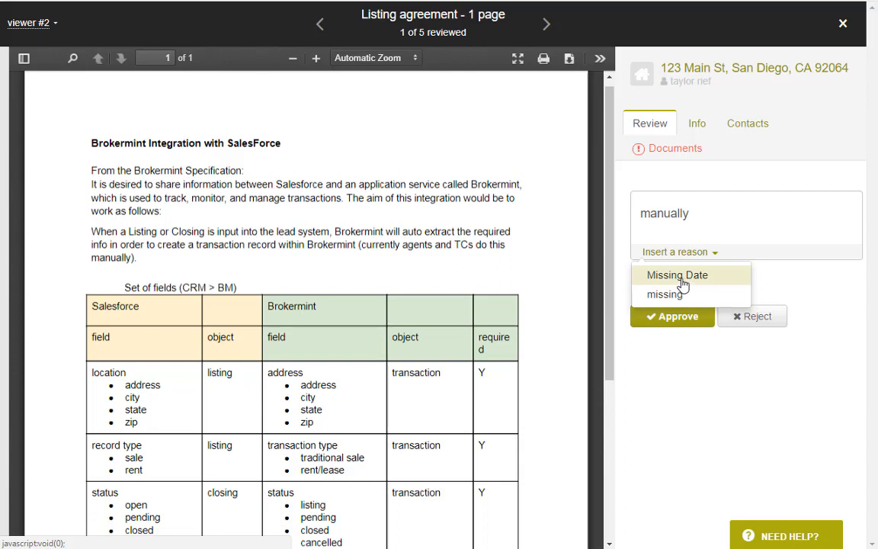
pyautogui.click(723, 212)
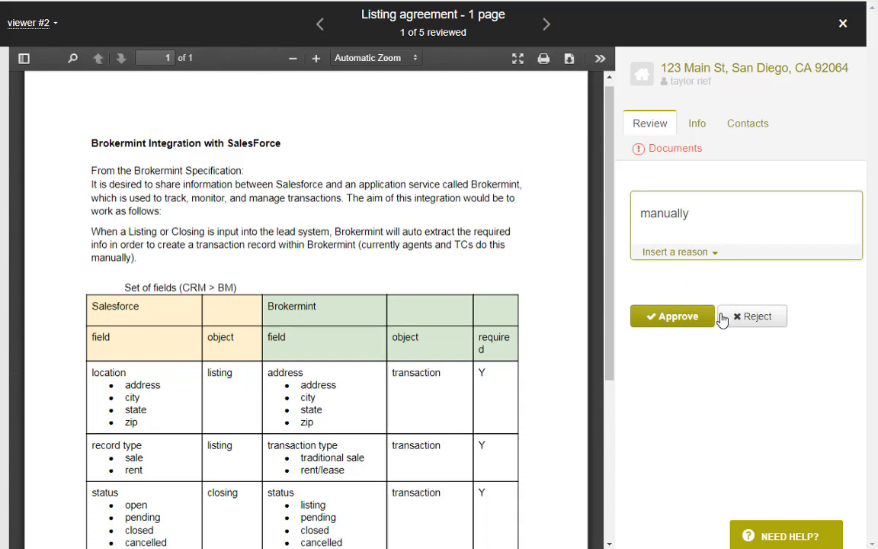
pyautogui.click(679, 252)
pyautogui.click(684, 283)
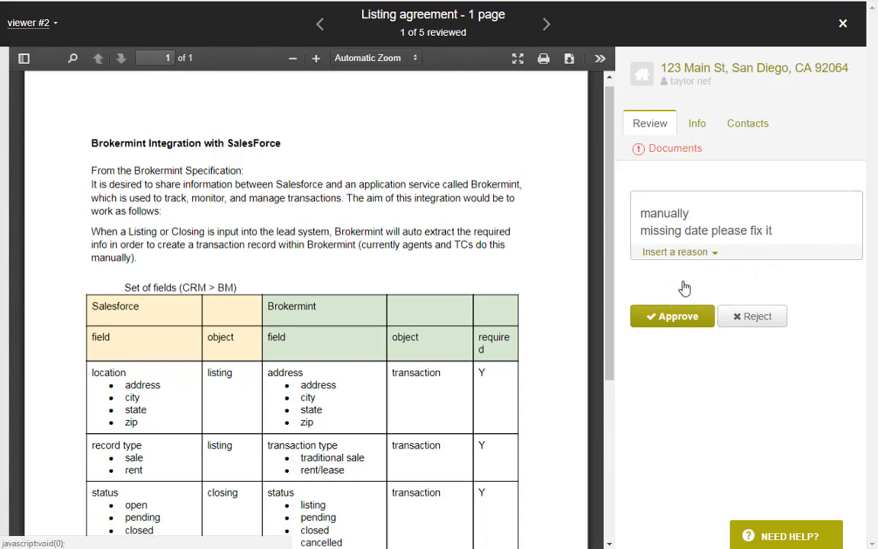
pyautogui.moveTo(696, 210); pyautogui.dragTo(627, 210)
pyautogui.press('BackSpace')
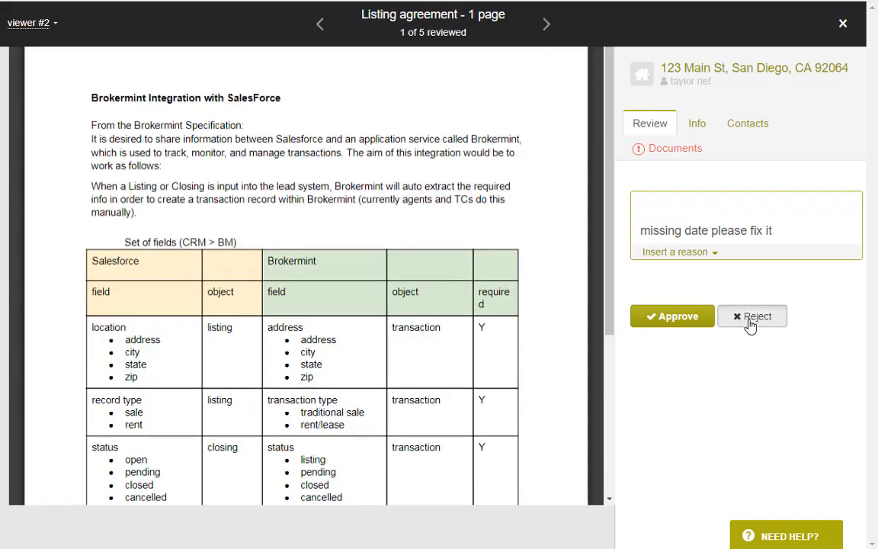
pyautogui.click(748, 322)
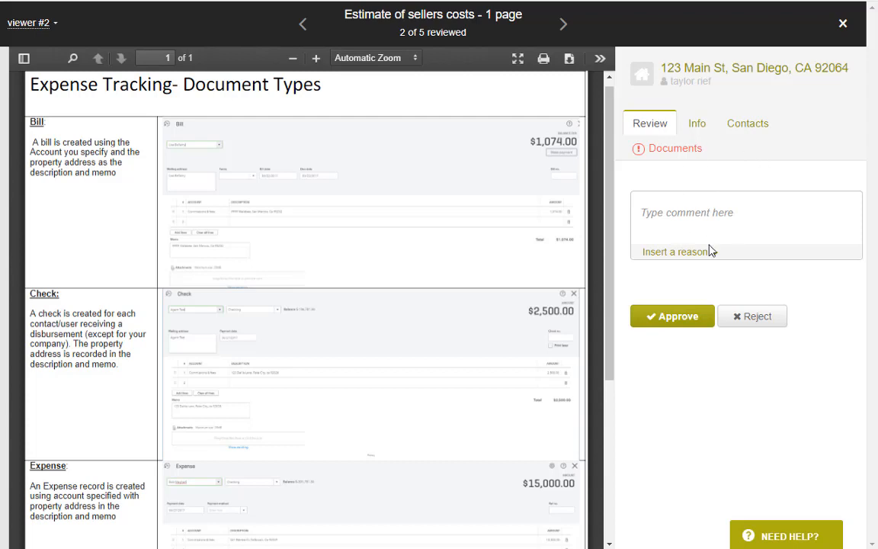
# Check the listing's general details, dates and contacts.
pyautogui.click(696, 125)
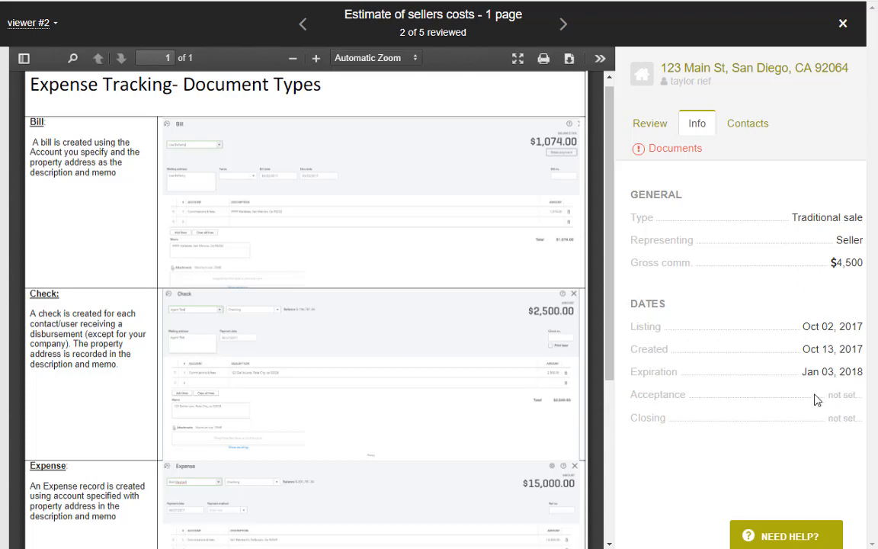
pyautogui.click(748, 127)
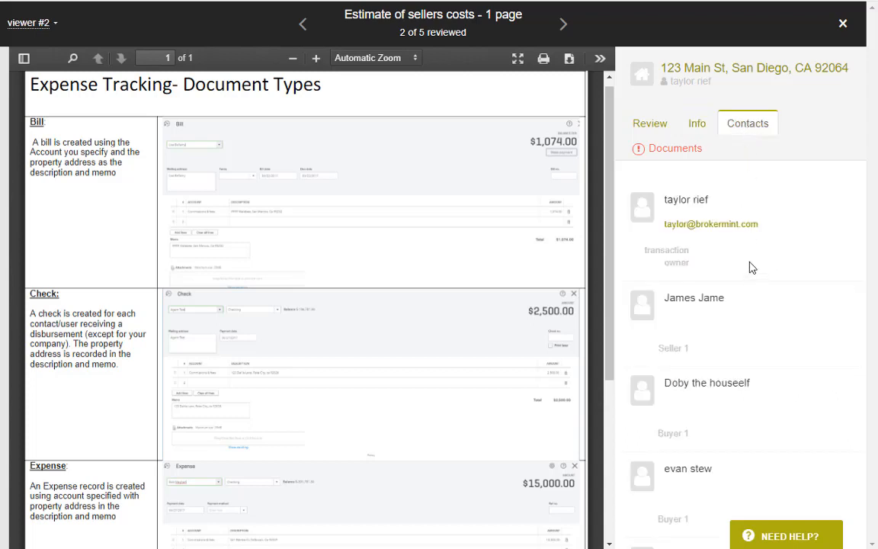
pyautogui.scroll(-2, 751, 271)
pyautogui.scroll(2, 748, 266)
# Return to the checklist and show the Approve/Reject panel for Estimate of sellers costs.
pyautogui.click(663, 151)
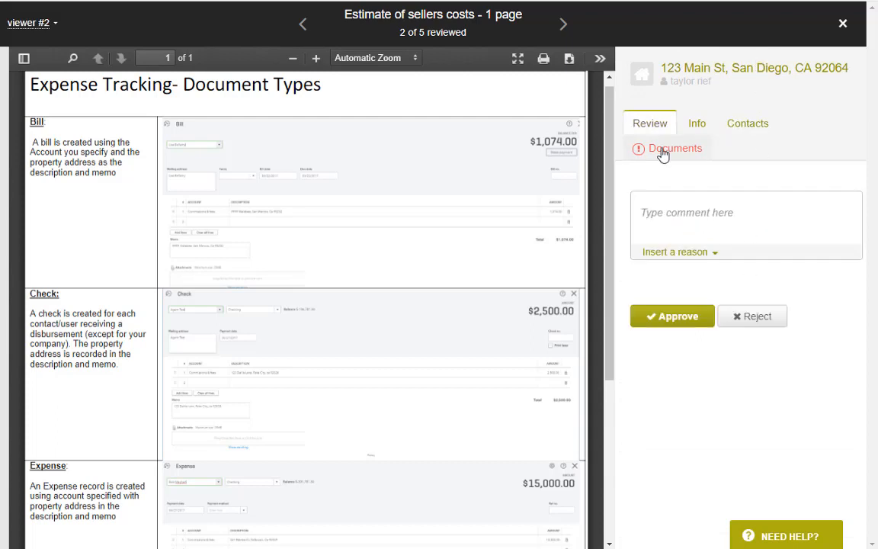
pyautogui.click(662, 152)
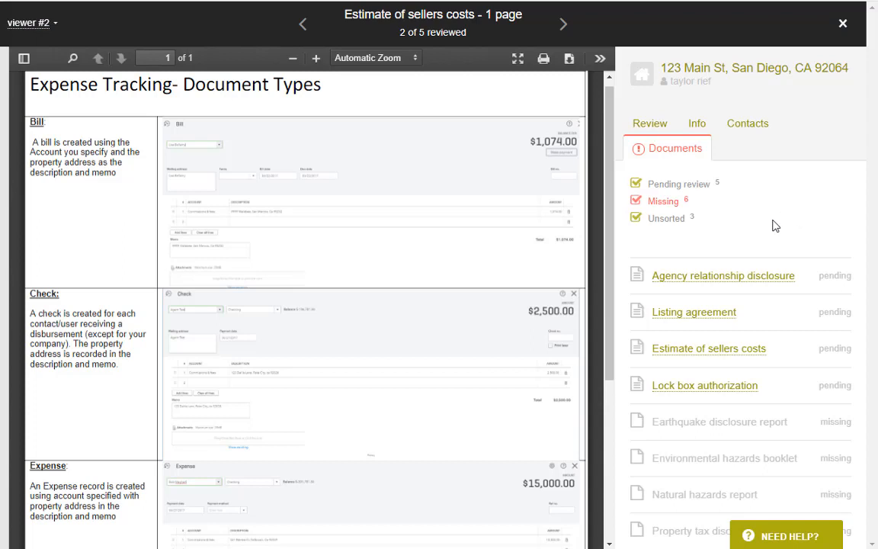
pyautogui.scroll(-1, 774, 226)
pyautogui.scroll(-2, 772, 226)
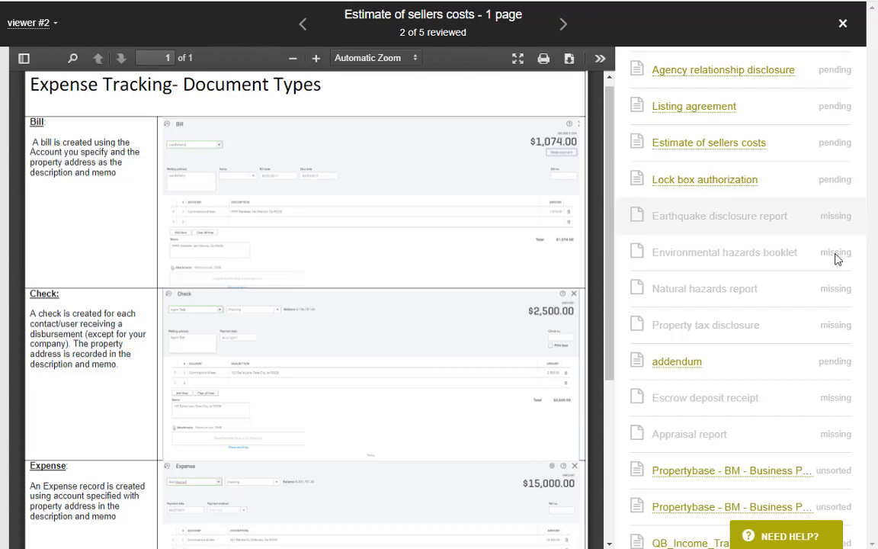
pyautogui.scroll(-2, 830, 334)
pyautogui.scroll(5, 830, 337)
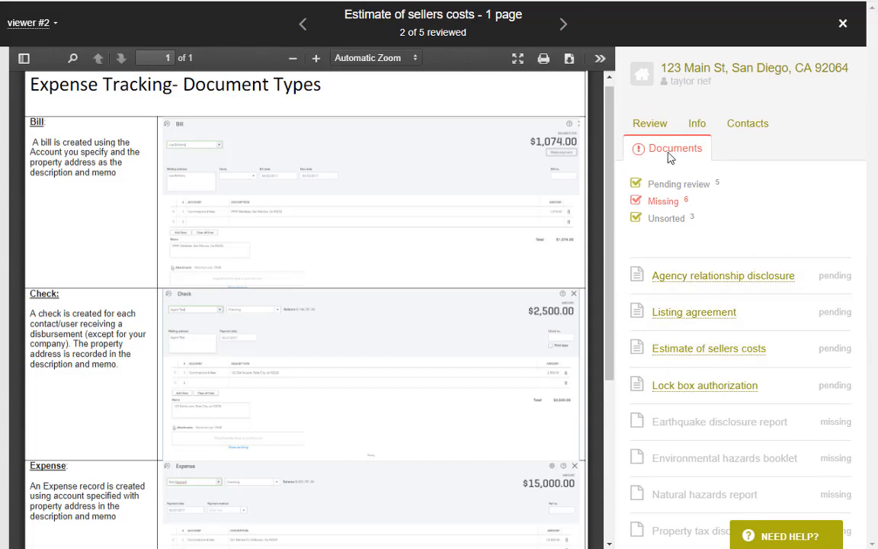
pyautogui.click(654, 126)
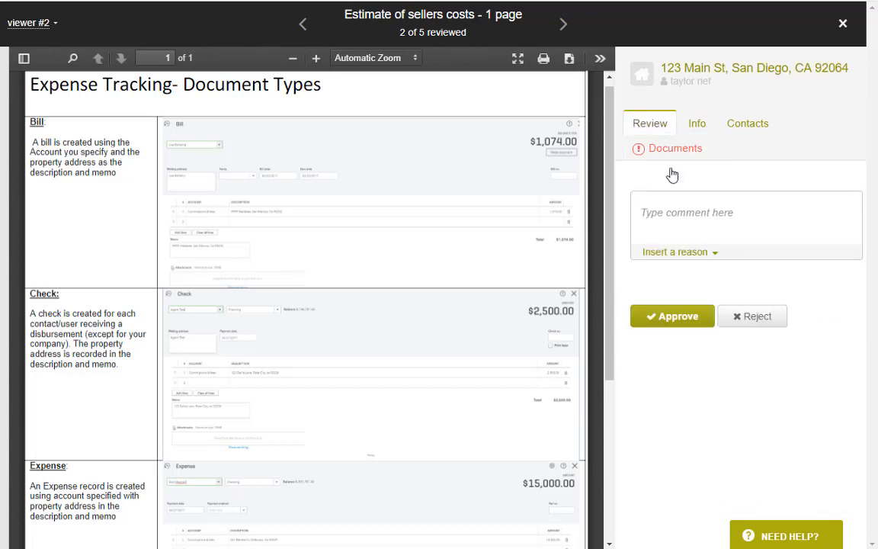
# Approve Estimate of sellers costs, Lock box authorization and addendum, then submit results to the agent.
pyautogui.click(699, 320)
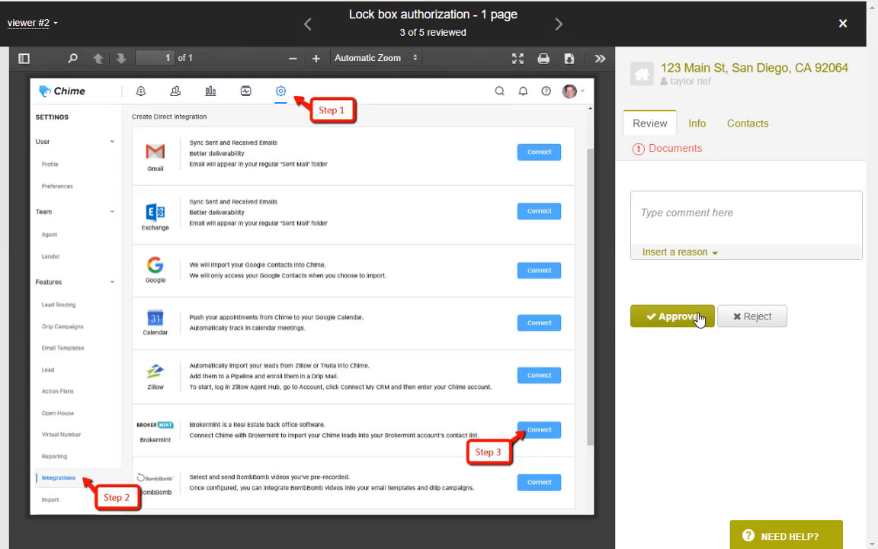
pyautogui.click(697, 318)
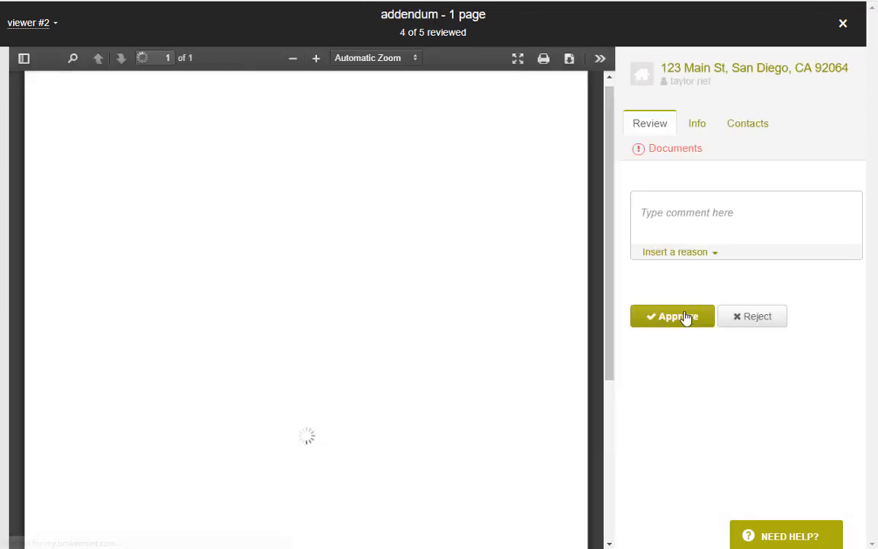
pyautogui.click(678, 318)
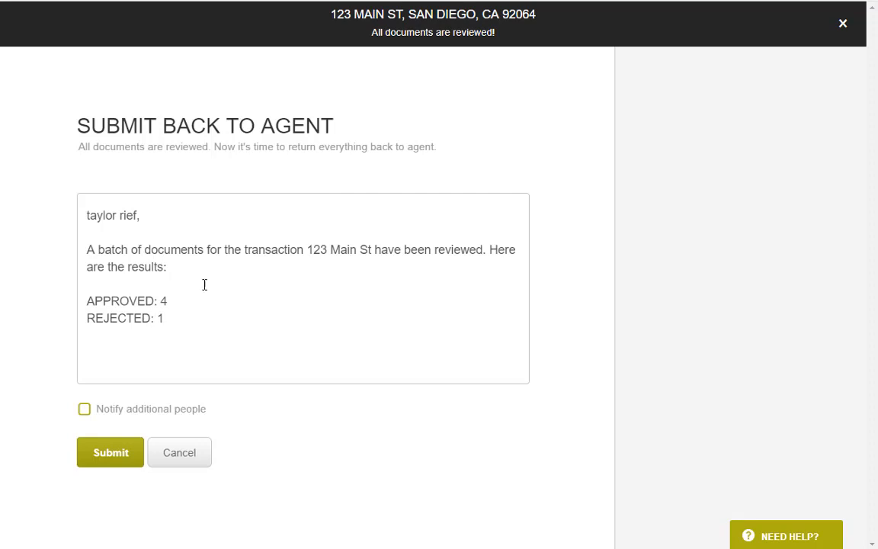
pyautogui.click(126, 462)
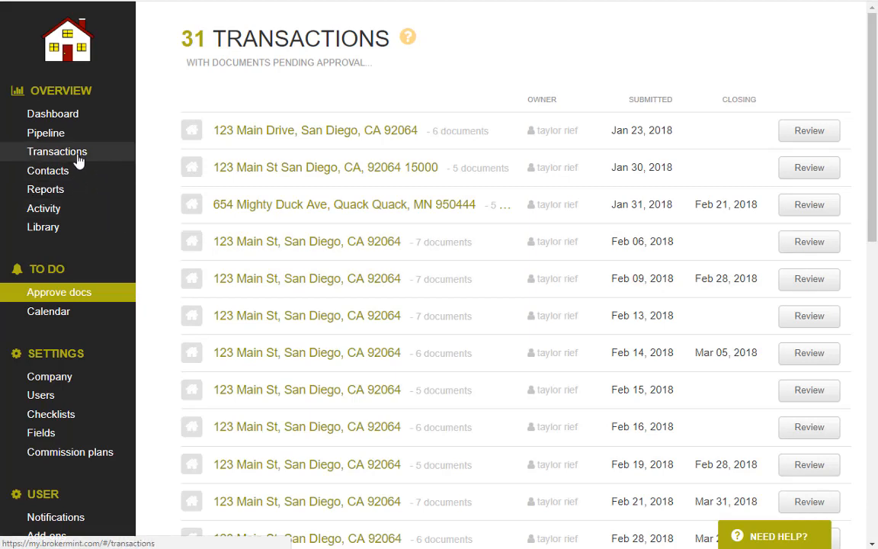
# Search '11', open the 1123 Main St transaction and view its Listing checklist.
pyautogui.click(79, 159)
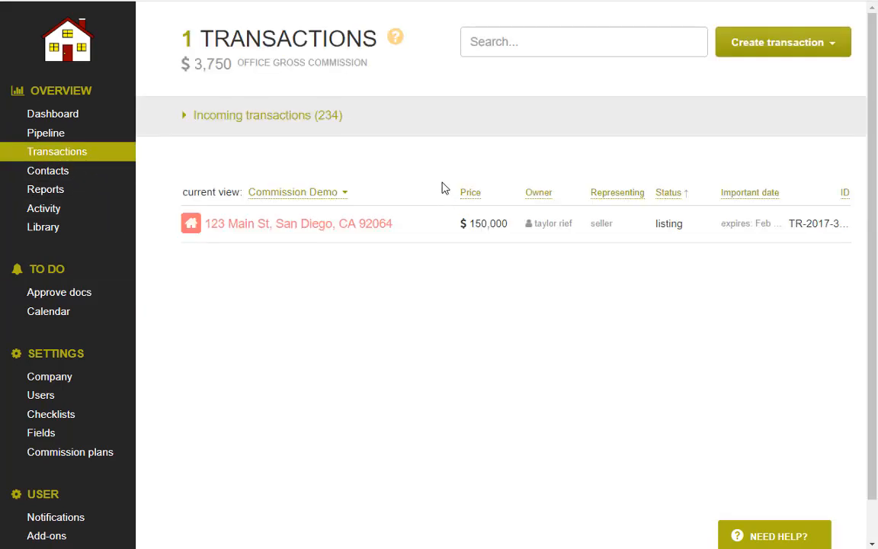
pyautogui.click(487, 44)
pyautogui.write('11')
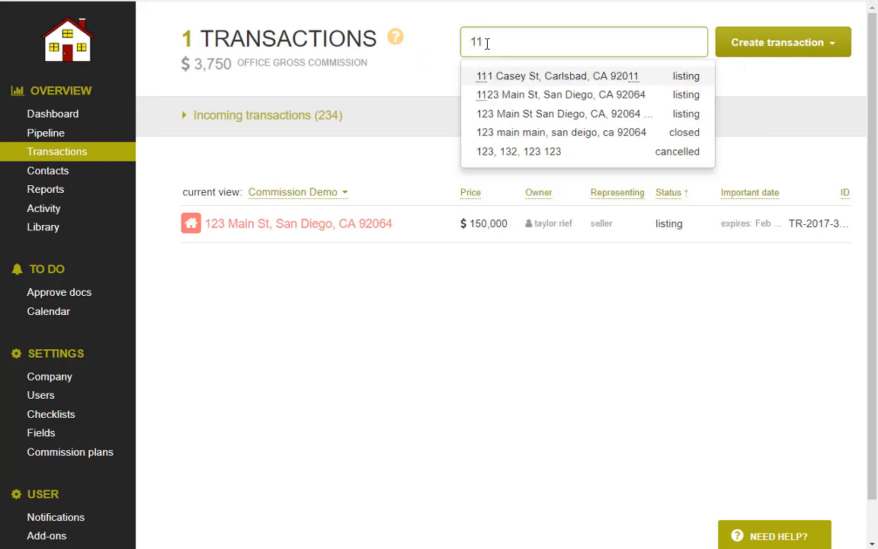
pyautogui.click(513, 93)
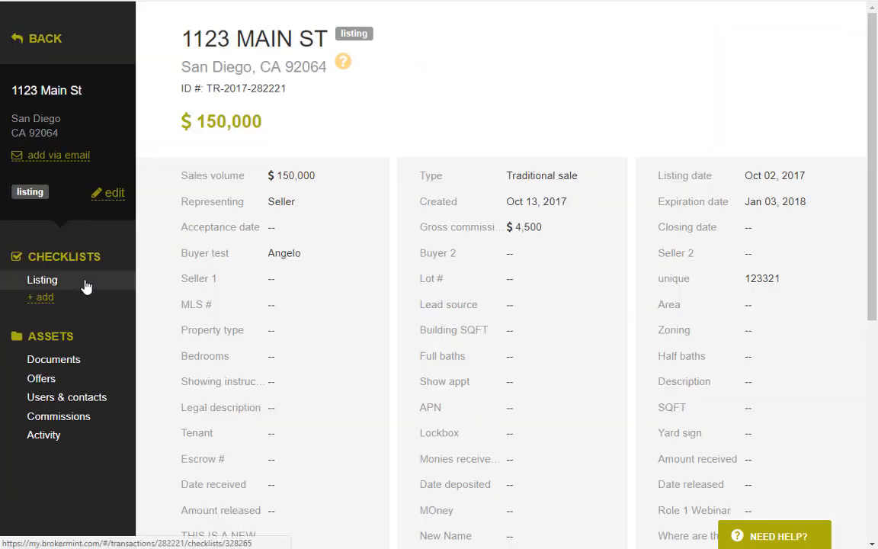
pyautogui.click(83, 281)
pyautogui.scroll(-4, 508, 320)
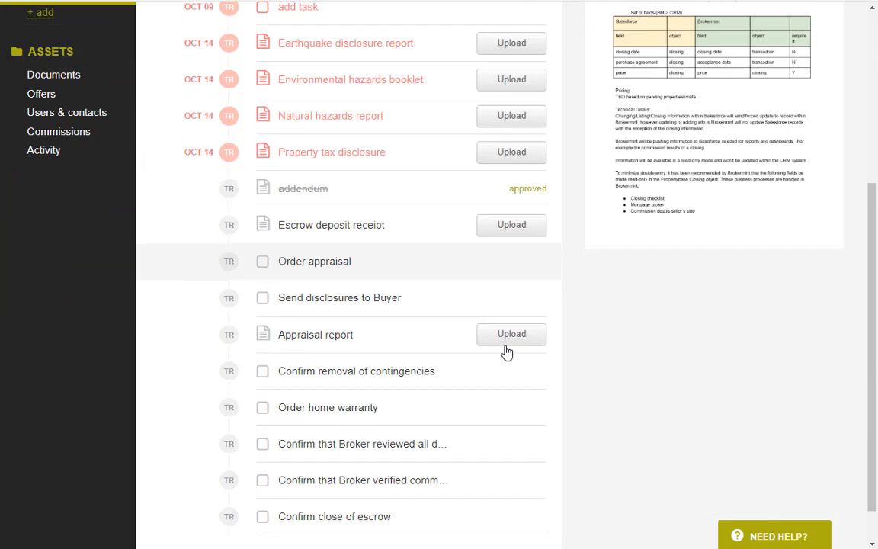
pyautogui.scroll(5, 504, 354)
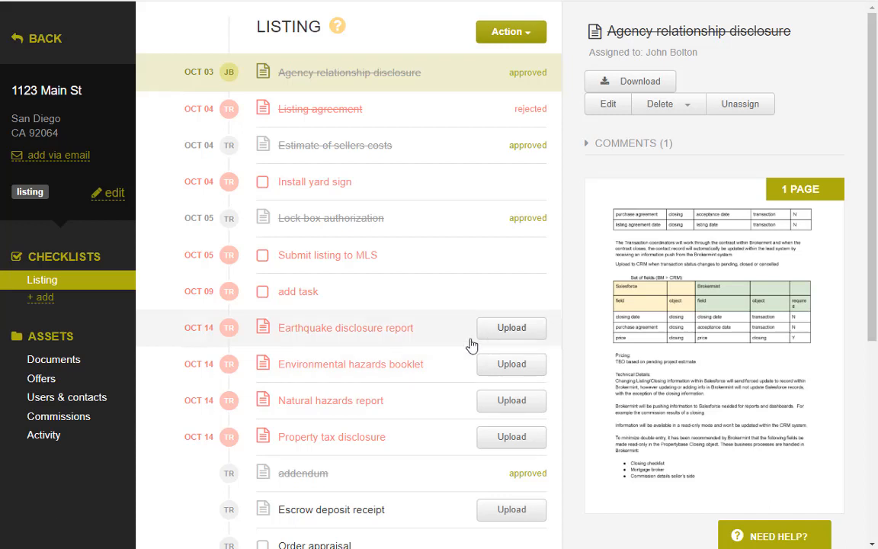
# Open the transaction editor showing the $150,000.00 price, then close it without saving.
pyautogui.click(114, 196)
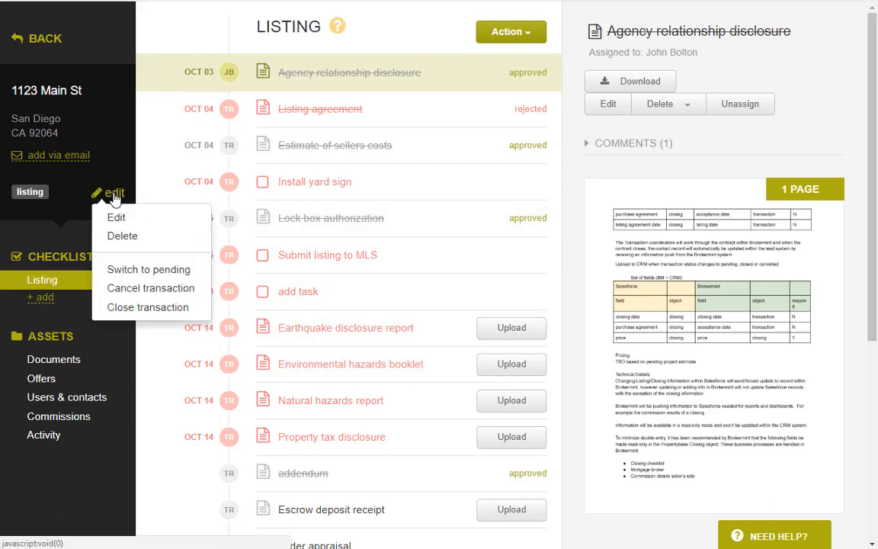
pyautogui.click(121, 216)
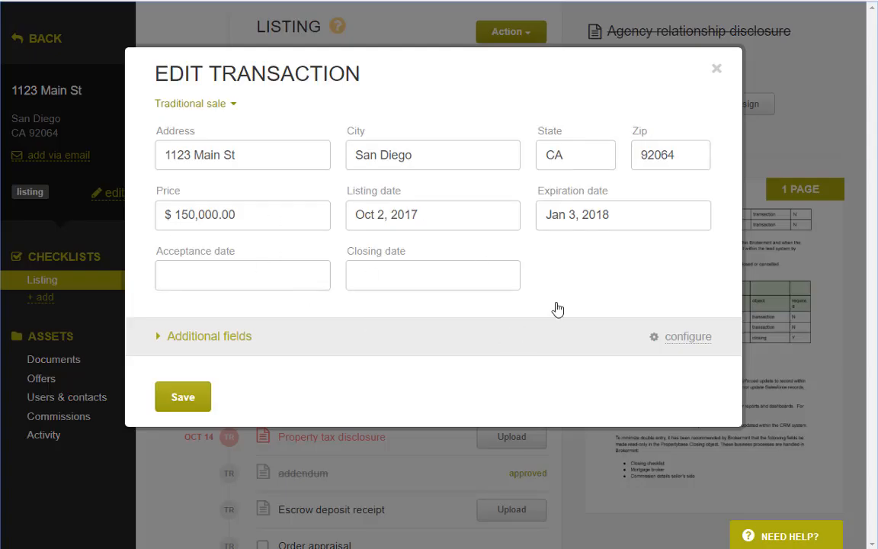
pyautogui.moveTo(298, 216); pyautogui.dragTo(140, 216)
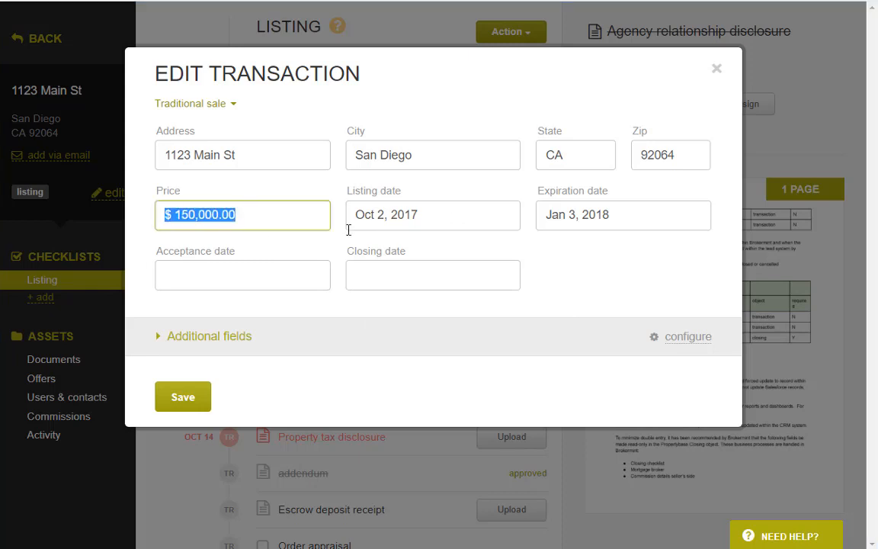
pyautogui.click(718, 70)
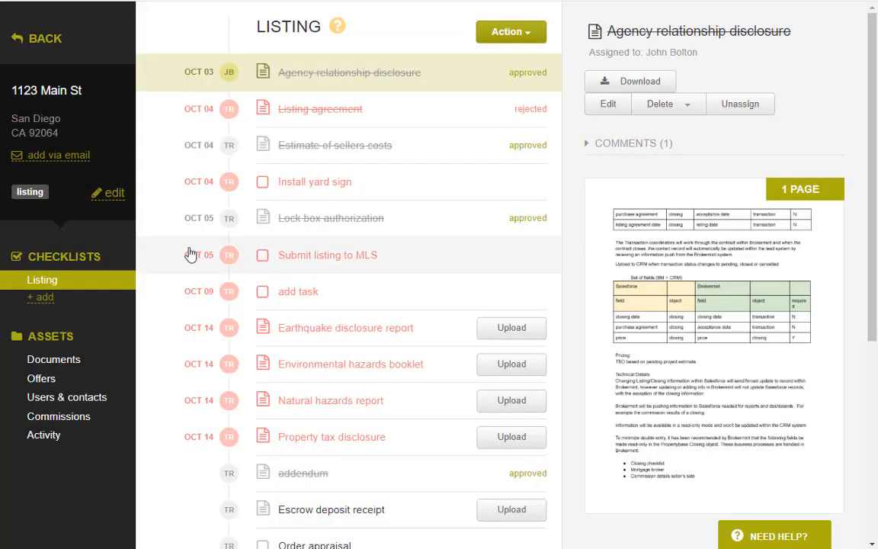
pyautogui.click(116, 198)
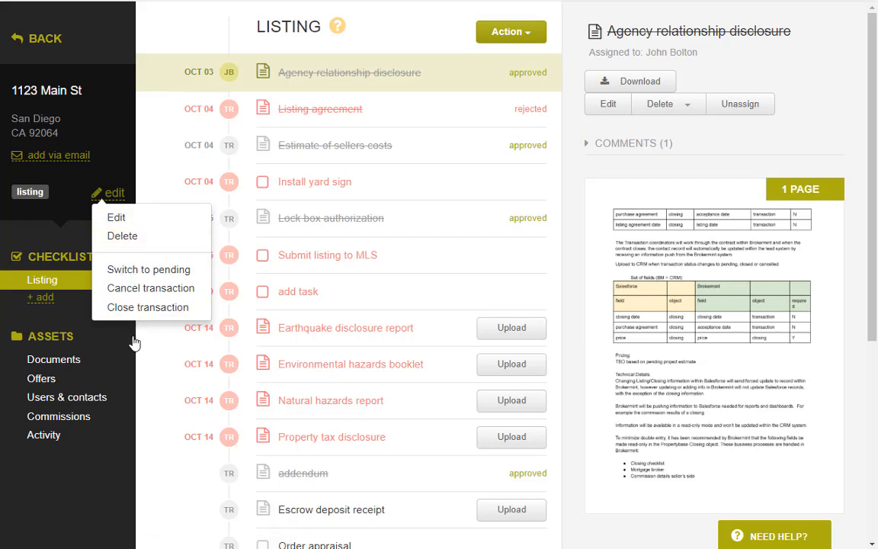
pyautogui.click(116, 505)
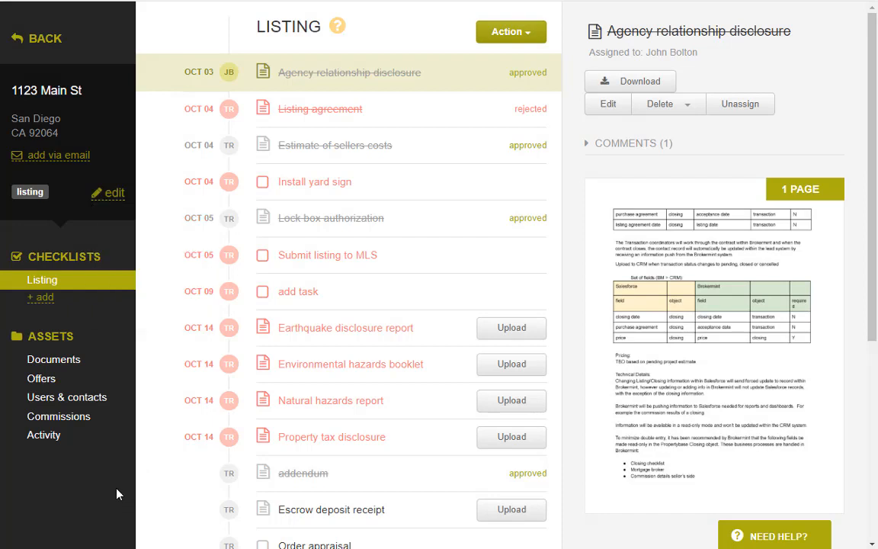
# Revoke the Seller 1 contact's access, leaving 4 contacts, and view the Activity log.
pyautogui.click(72, 399)
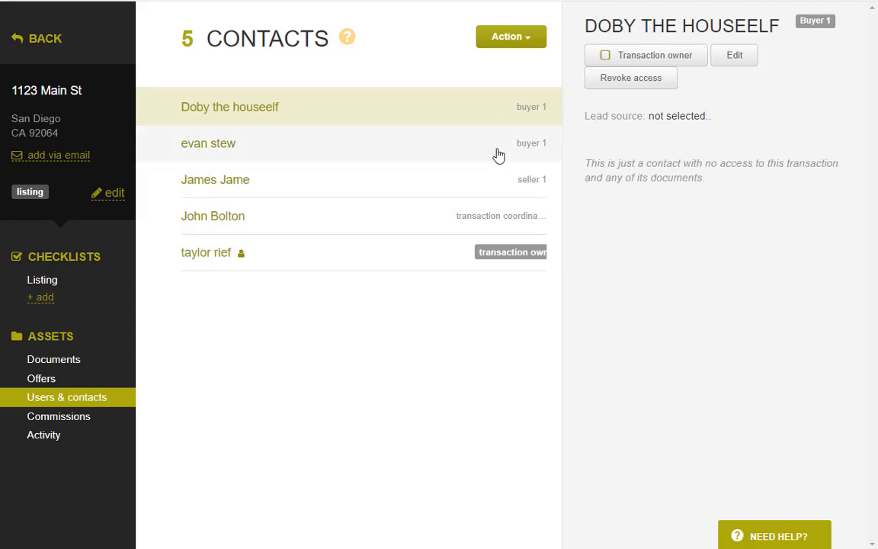
pyautogui.click(520, 38)
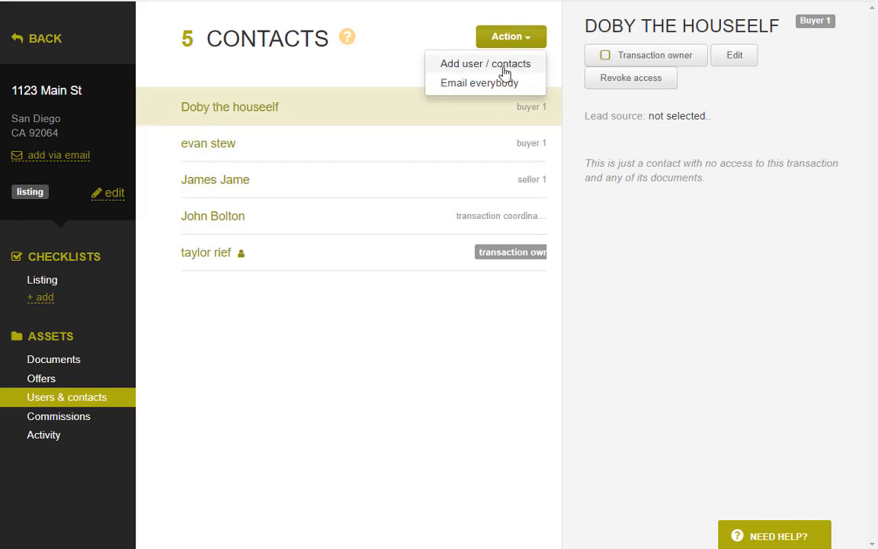
pyautogui.click(352, 183)
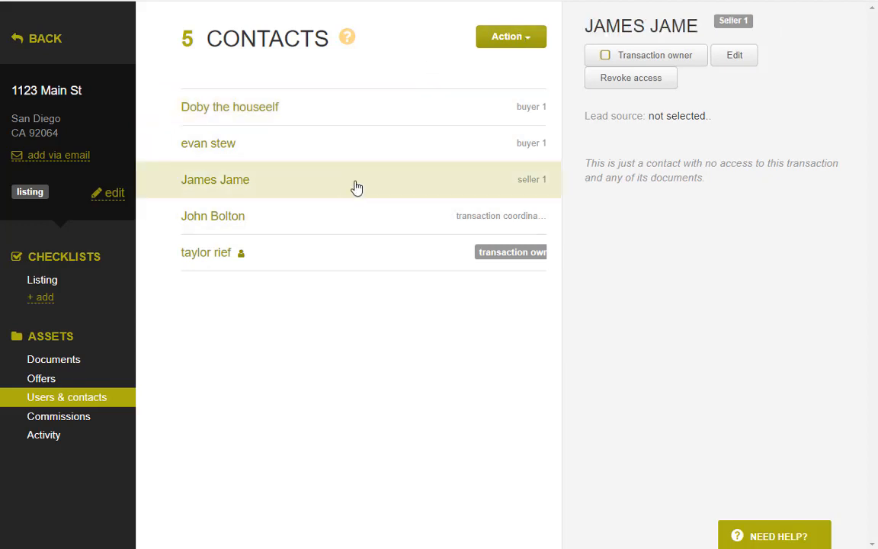
pyautogui.click(631, 78)
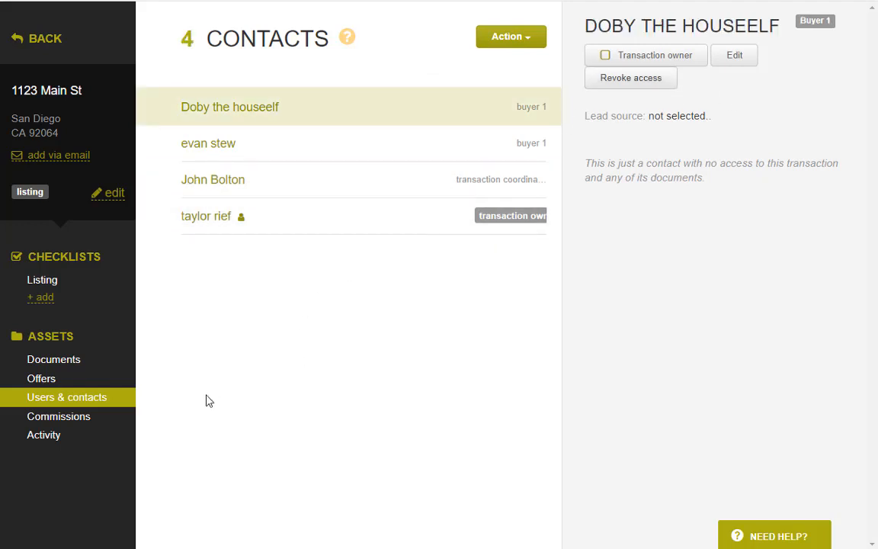
pyautogui.click(82, 441)
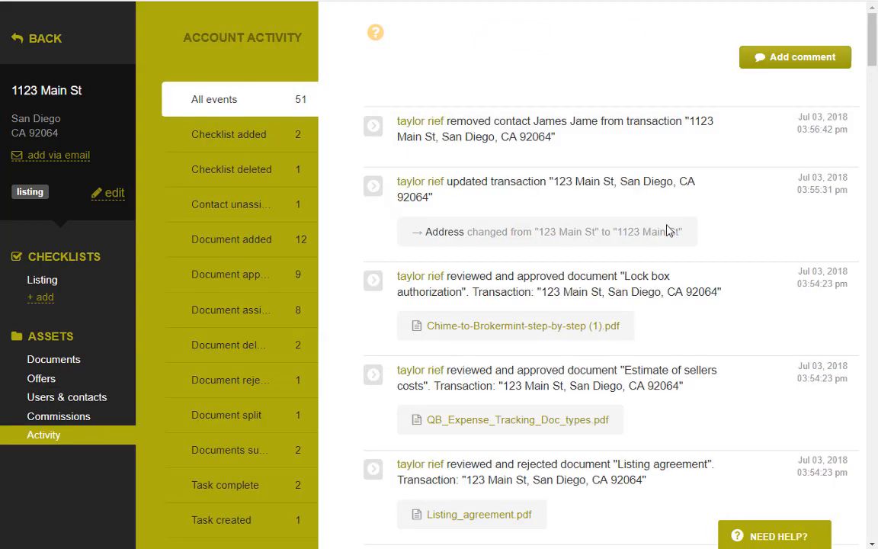
pyautogui.scroll(-6, 674, 206)
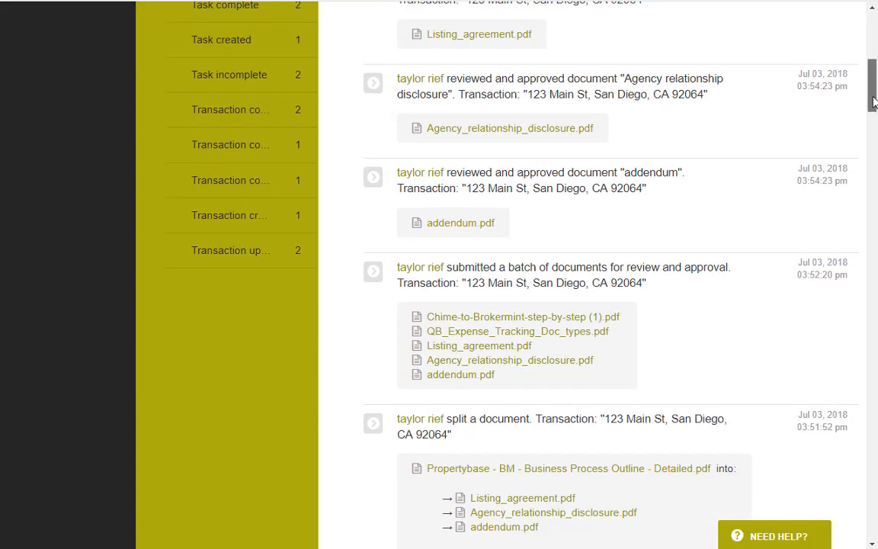
pyautogui.moveTo(874, 102); pyautogui.dragTo(873, 115)
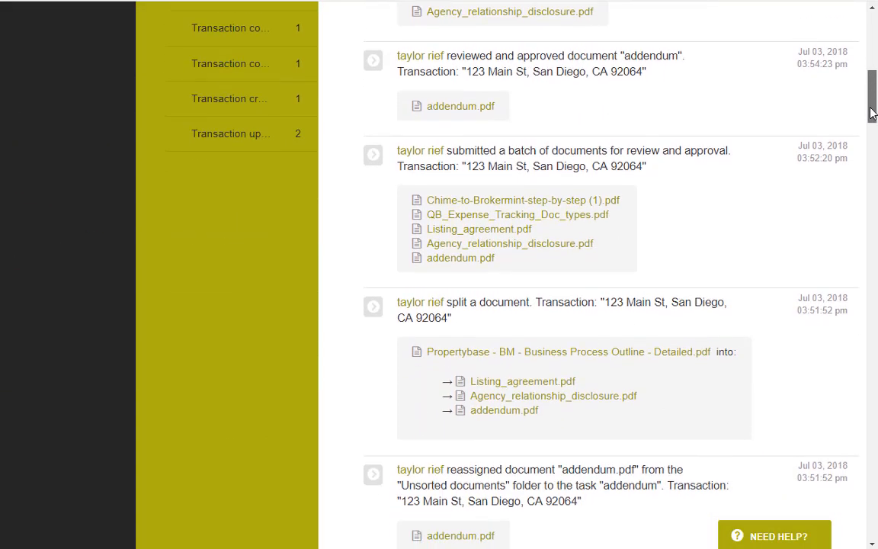
pyautogui.scroll(8, 844, 113)
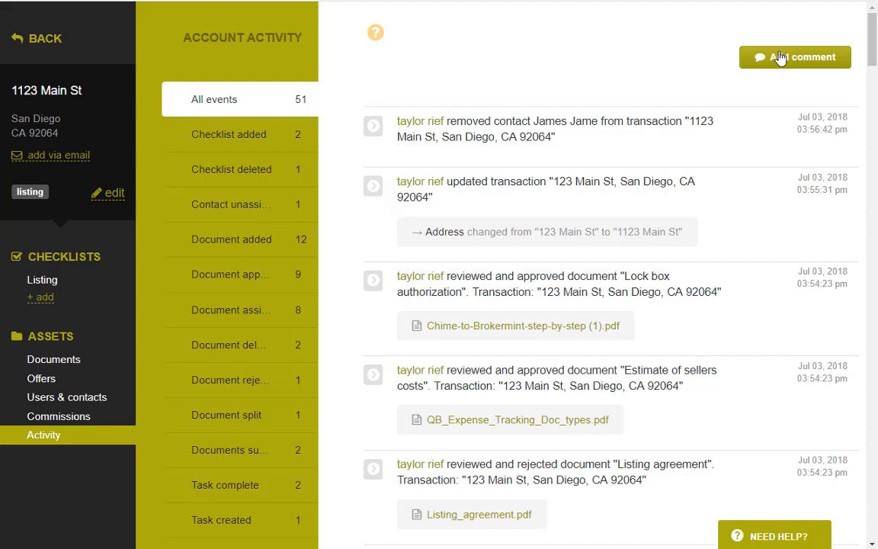
# Add the comment 'type in whatever notes' to the 1123 Main St activity feed.
pyautogui.click(796, 59)
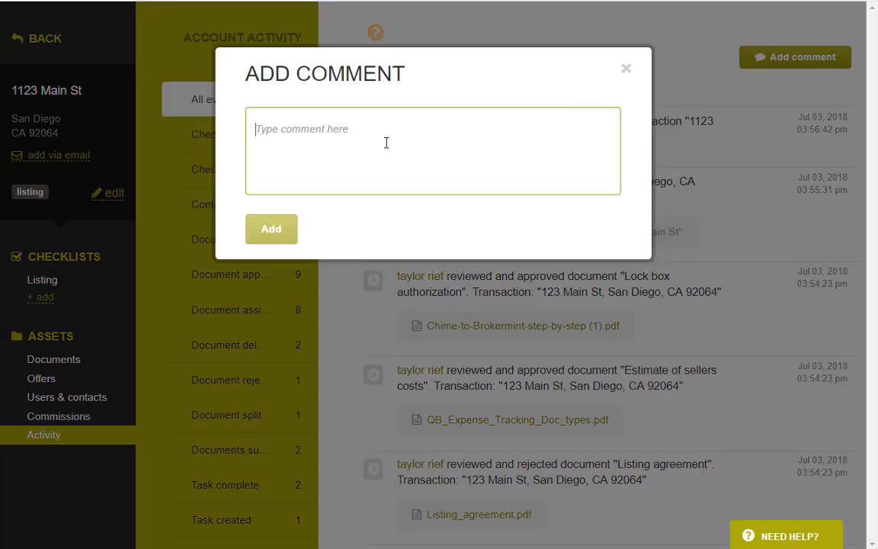
pyautogui.write('type in ')
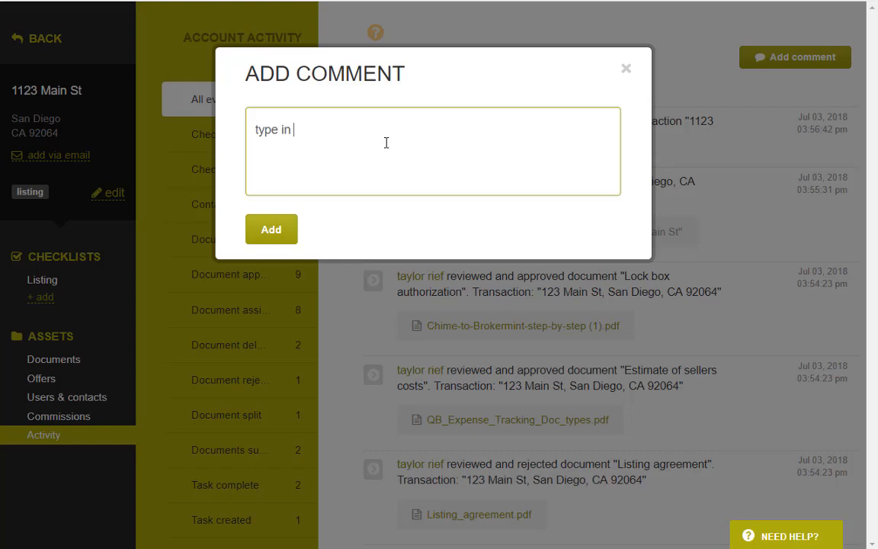
pyautogui.write('whatever notes')
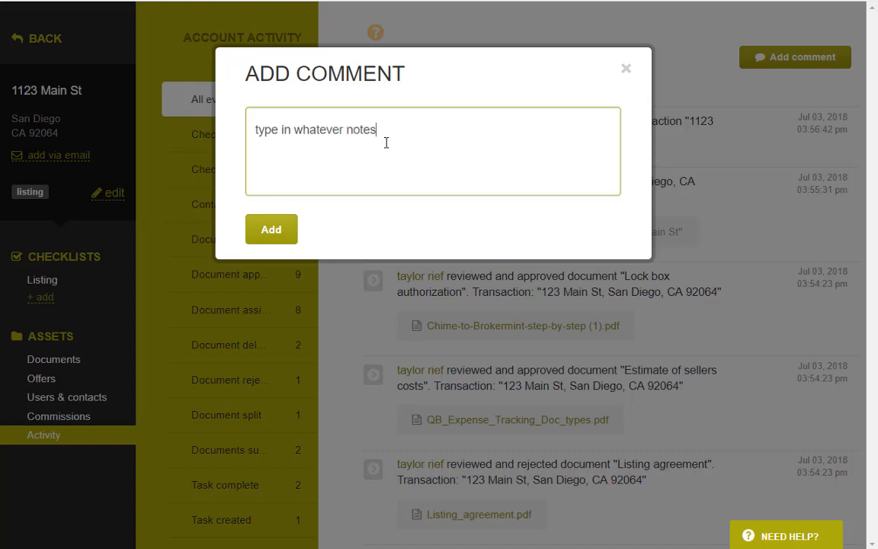
pyautogui.click(271, 230)
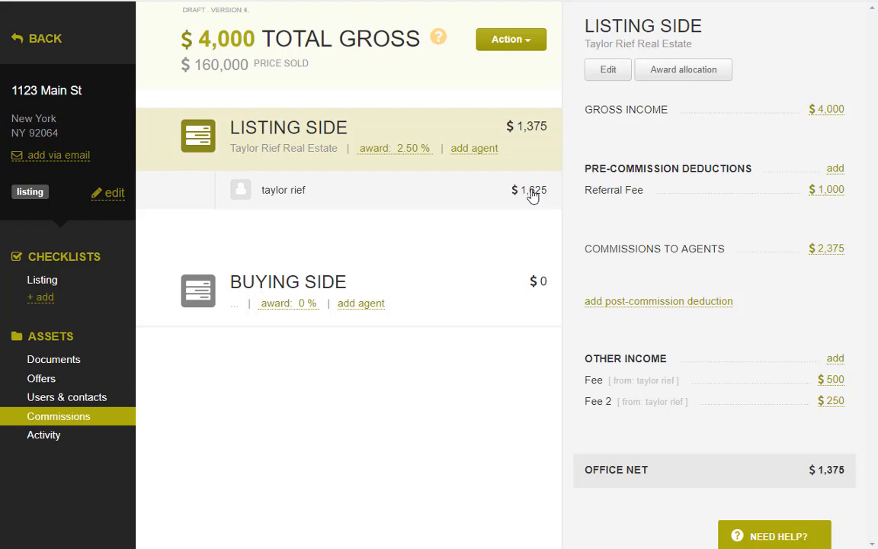
pyautogui.click(490, 202)
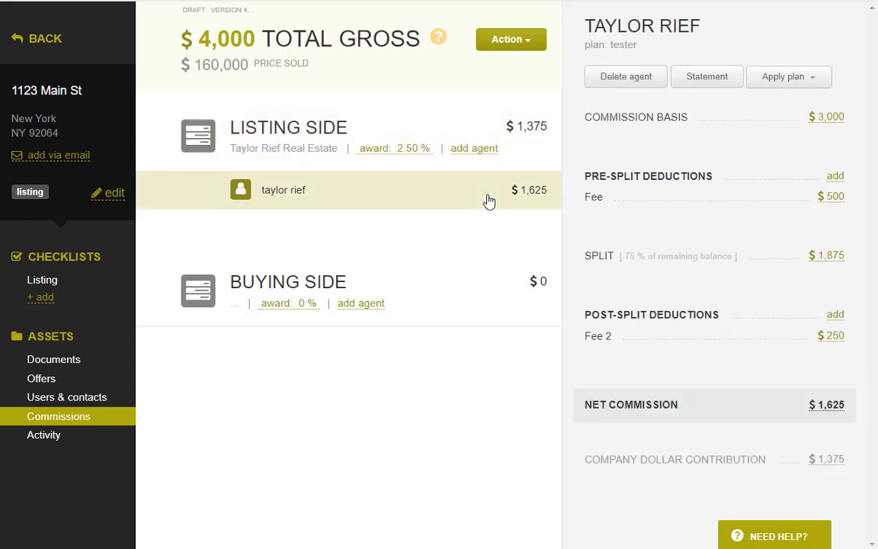
pyautogui.click(521, 153)
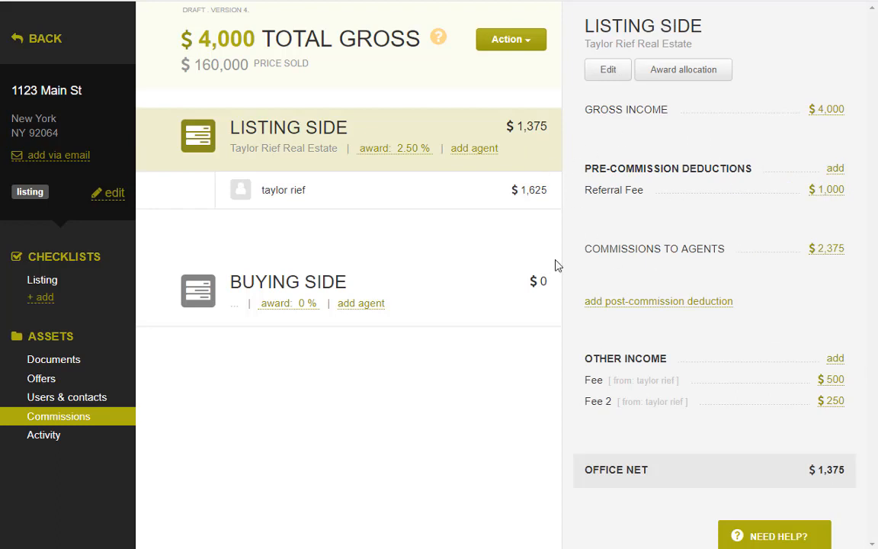
pyautogui.click(507, 47)
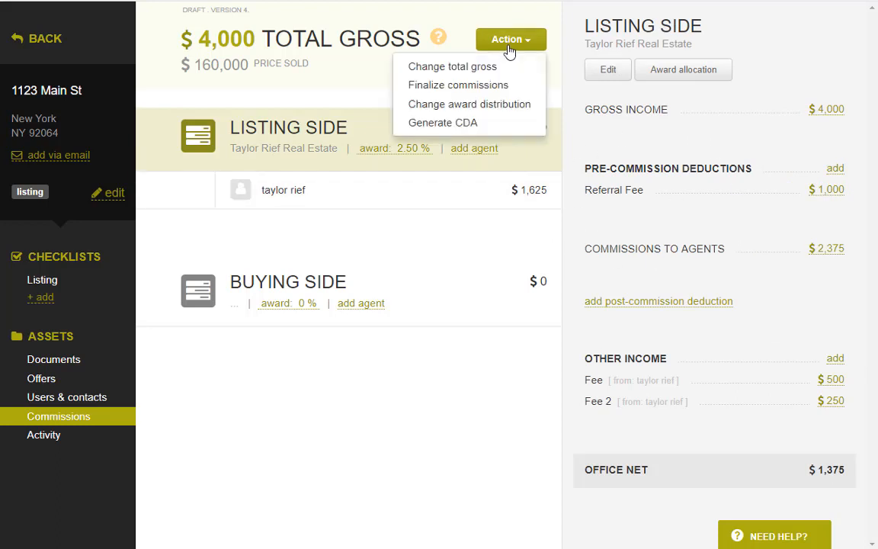
pyautogui.click(473, 124)
pyautogui.scroll(-1, 285, 320)
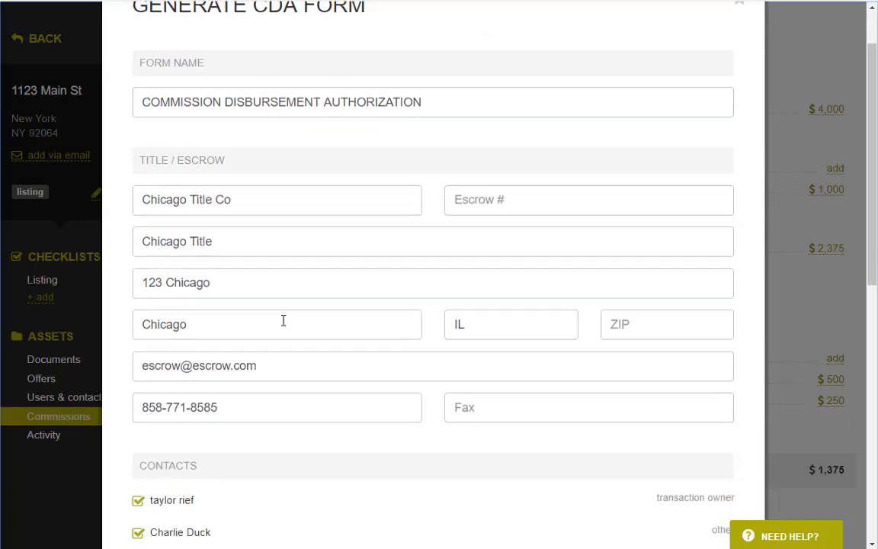
pyautogui.moveTo(138, 160); pyautogui.dragTo(225, 163)
pyautogui.scroll(-4, 318, 298)
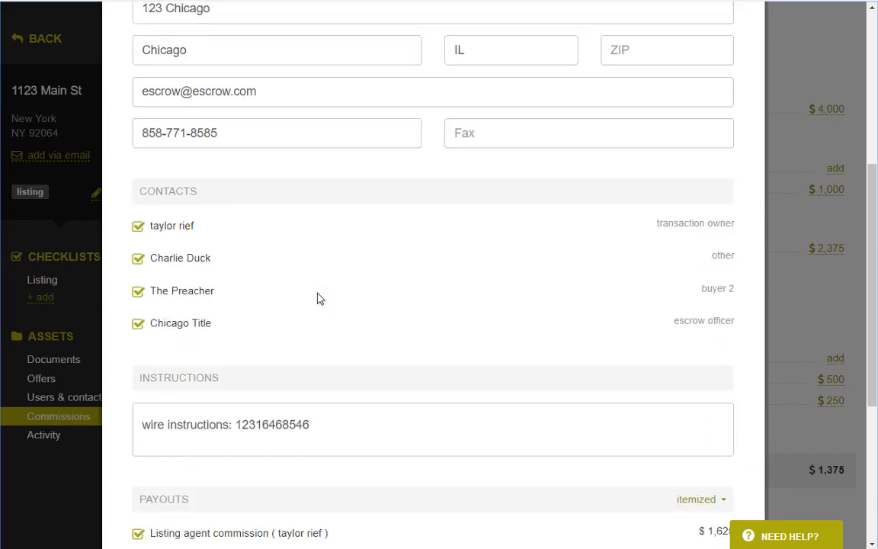
pyautogui.scroll(-4, 347, 351)
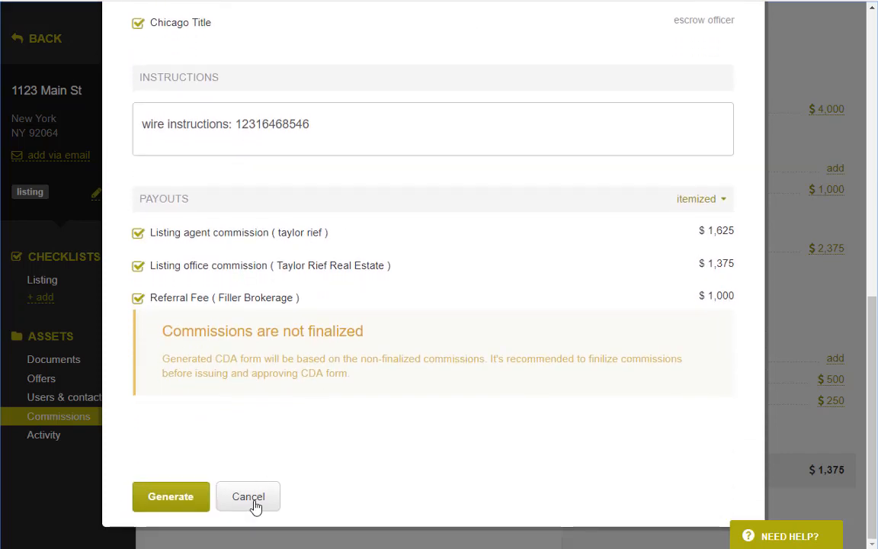
pyautogui.click(252, 499)
pyautogui.click(102, 400)
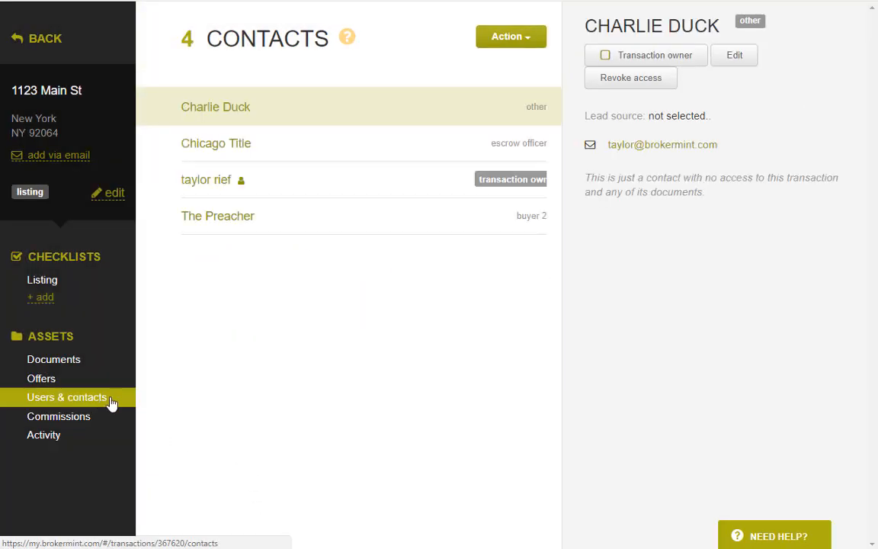
pyautogui.click(228, 145)
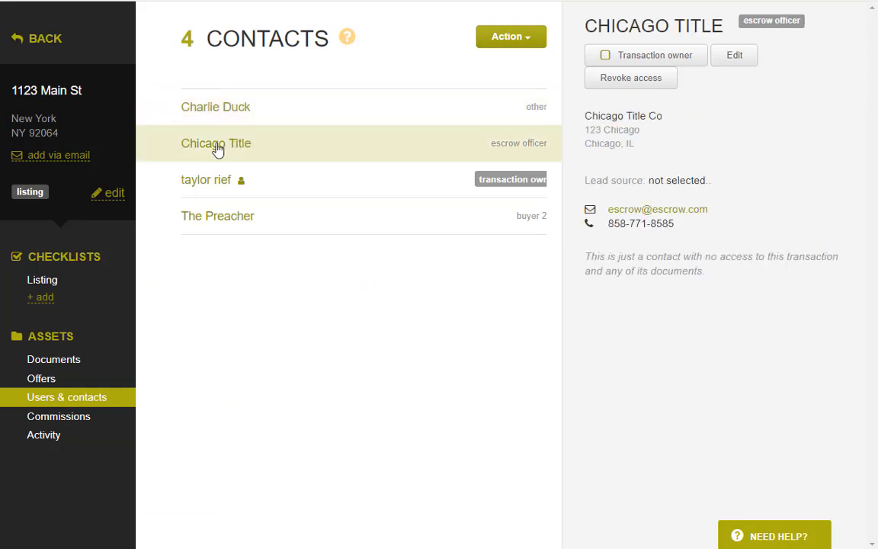
pyautogui.moveTo(491, 150); pyautogui.dragTo(538, 153)
pyautogui.click(507, 339)
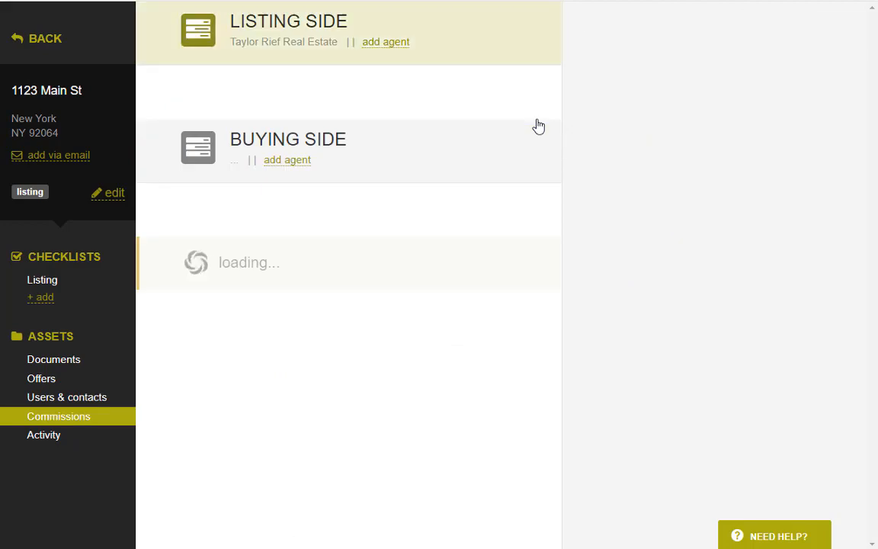
# Reopen the Commission Disbursement Authorization form and review its details and wire instructions.
pyautogui.click(523, 44)
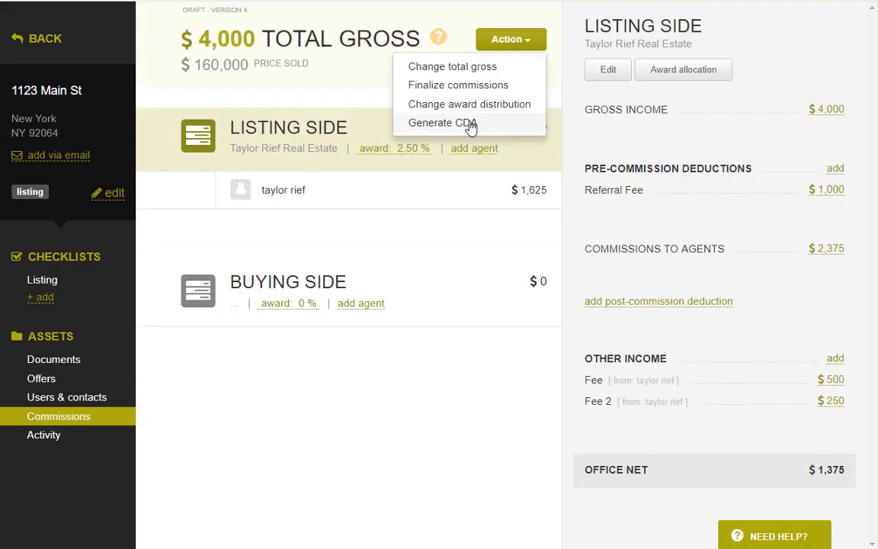
pyautogui.click(471, 126)
pyautogui.scroll(-2, 236, 289)
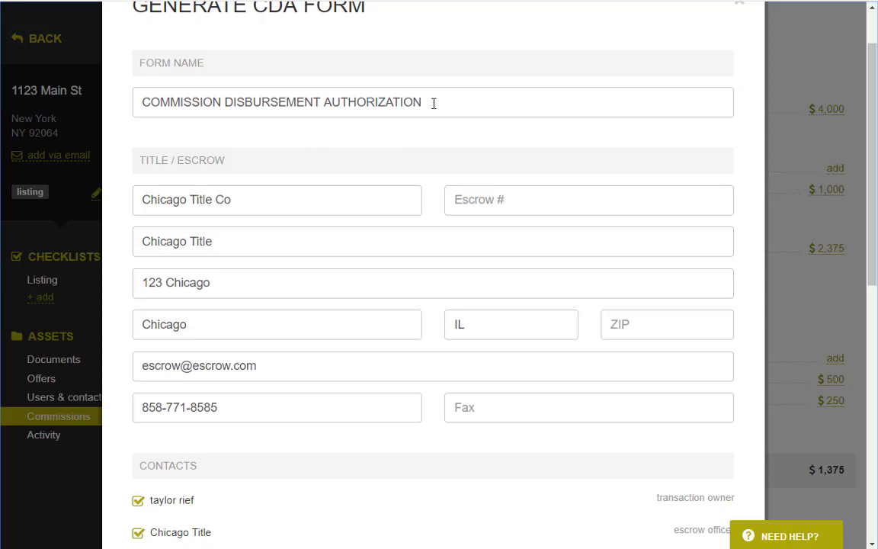
pyautogui.moveTo(435, 102); pyautogui.dragTo(134, 110)
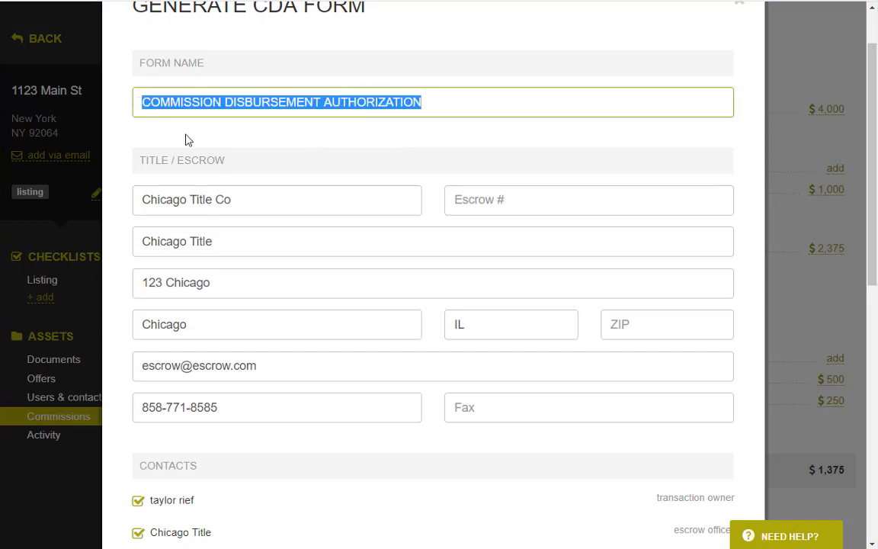
pyautogui.scroll(-2, 222, 162)
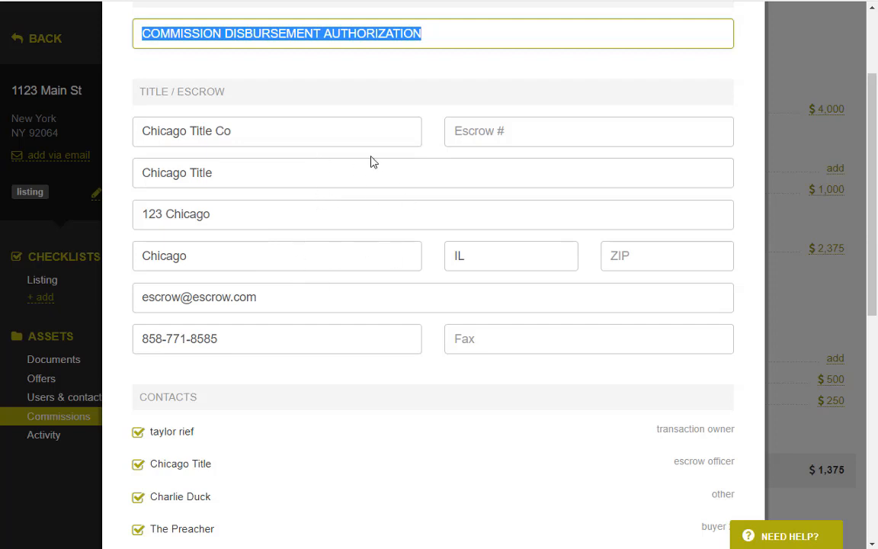
pyautogui.scroll(-8, 383, 220)
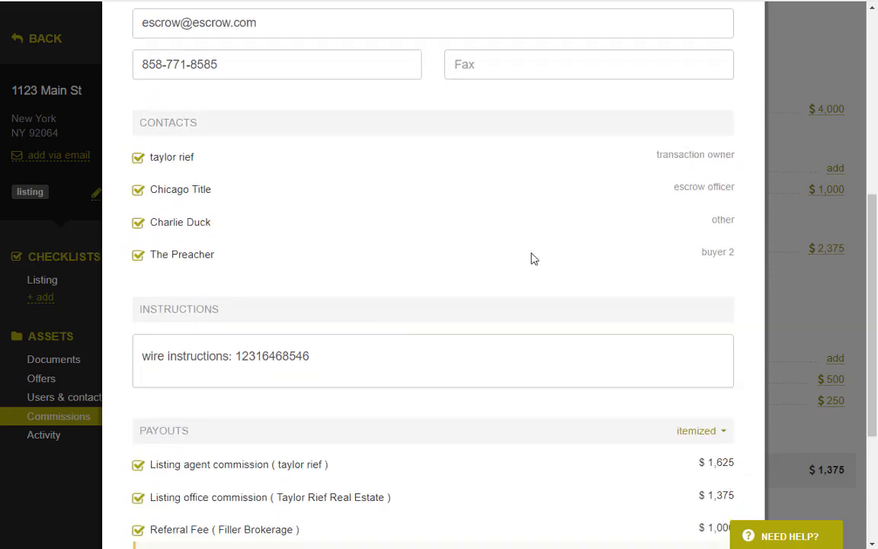
pyautogui.scroll(-6, 480, 244)
pyautogui.scroll(-1, 471, 263)
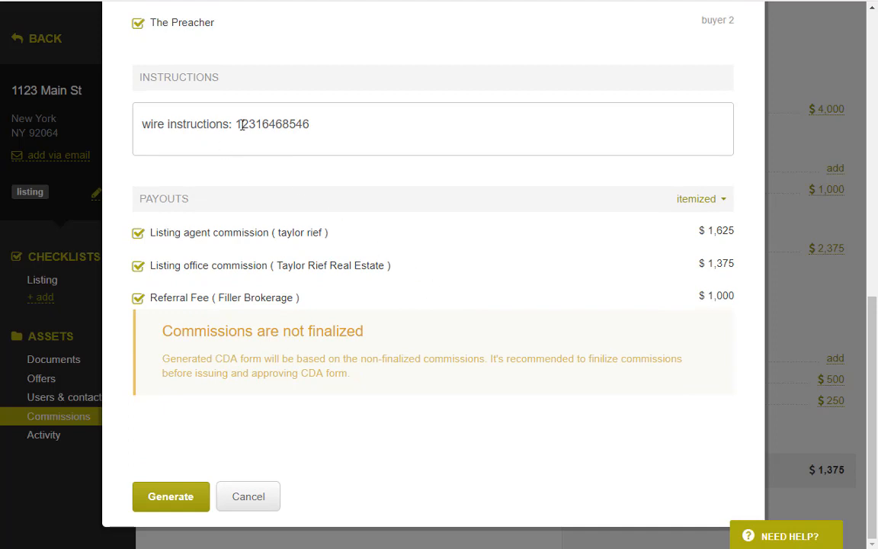
pyautogui.moveTo(325, 123); pyautogui.dragTo(134, 124)
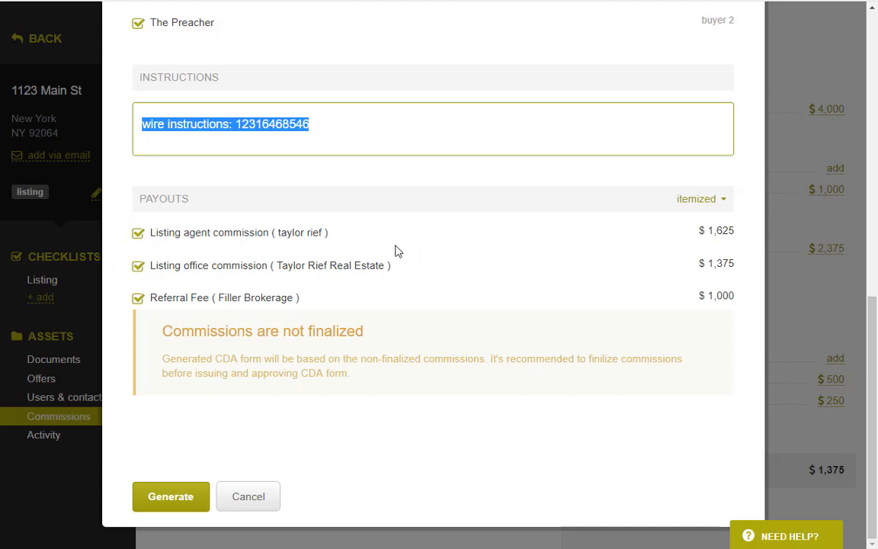
# Switch Payouts to consolidated, then back to itemized, and generate the CDA.
pyautogui.click(703, 201)
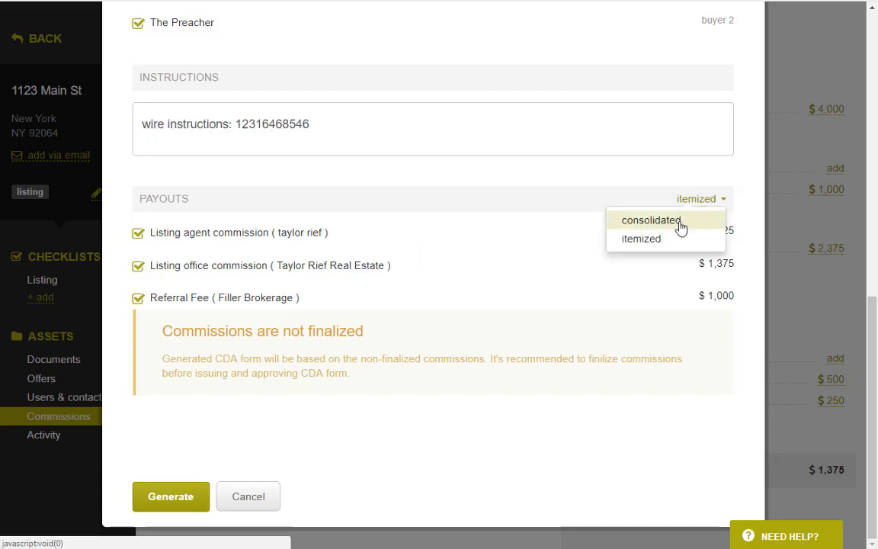
pyautogui.click(681, 221)
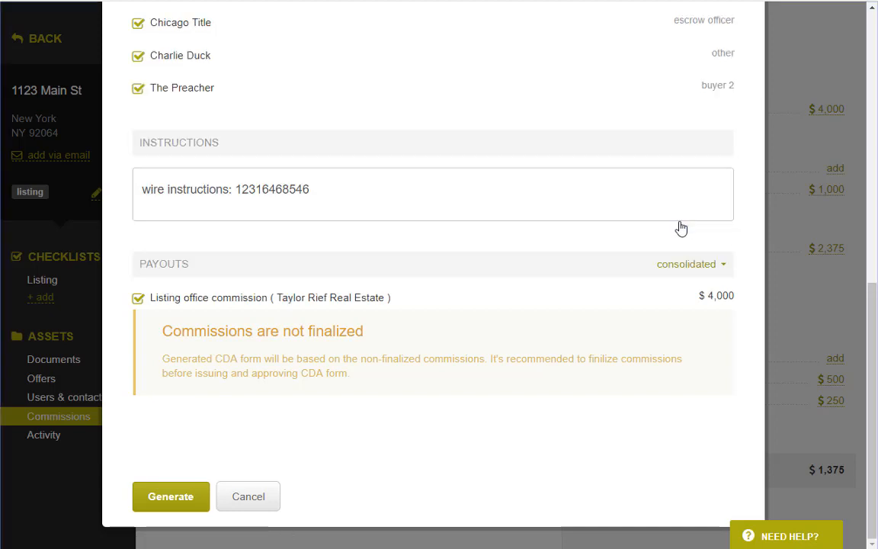
pyautogui.click(690, 265)
pyautogui.click(666, 304)
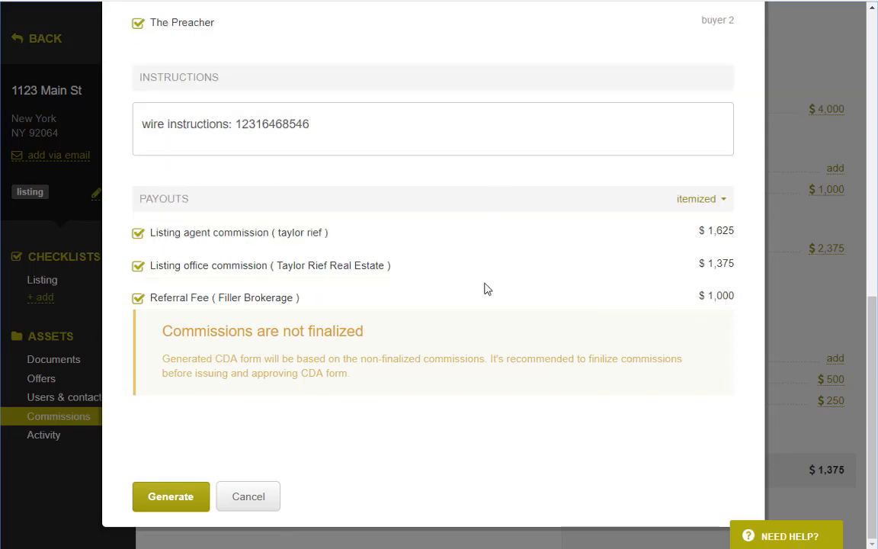
pyautogui.click(164, 499)
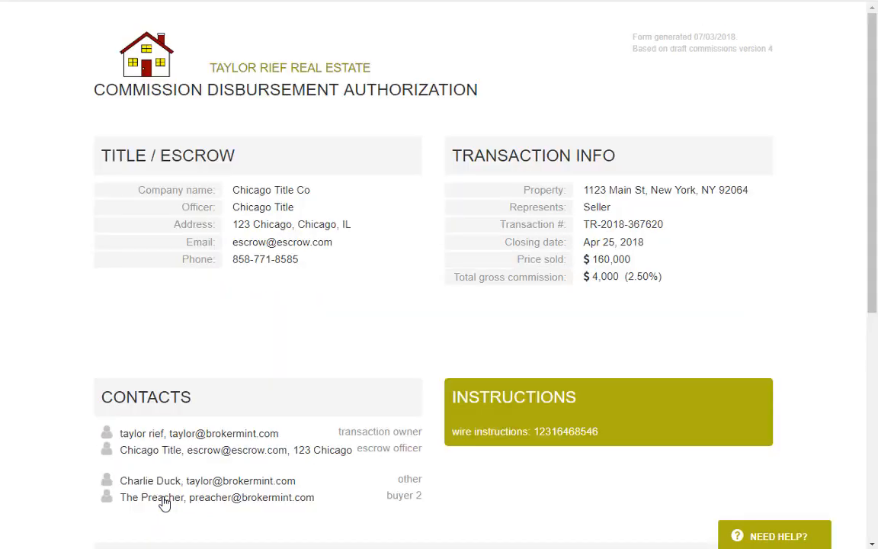
pyautogui.scroll(-5, 474, 228)
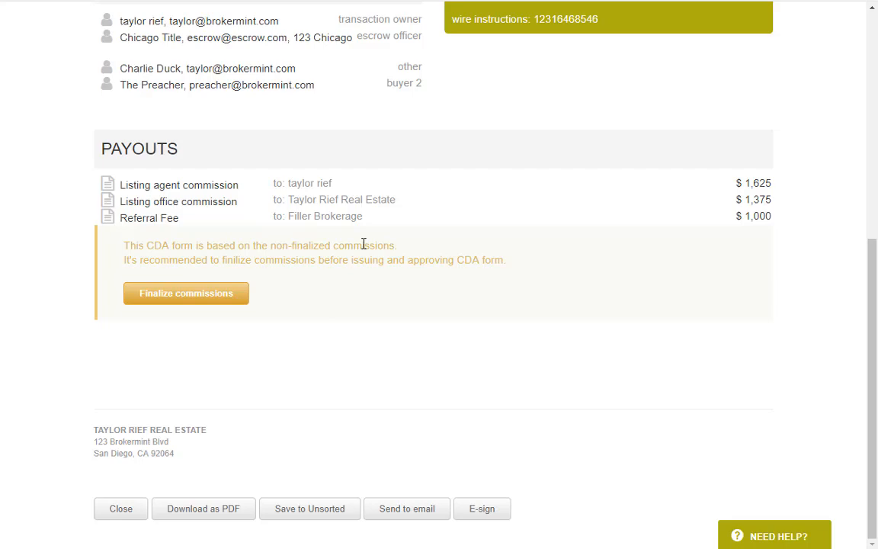
pyautogui.scroll(4, 357, 259)
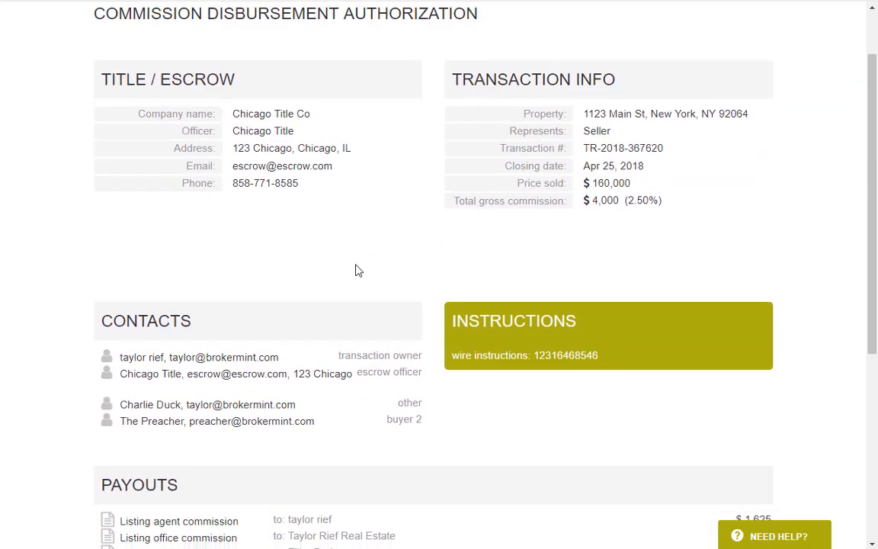
pyautogui.scroll(-4, 357, 271)
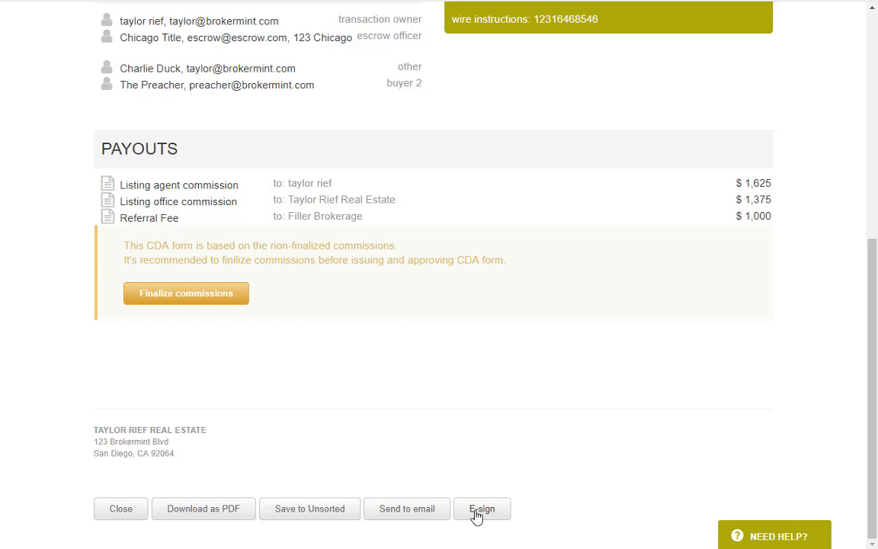
pyautogui.click(305, 514)
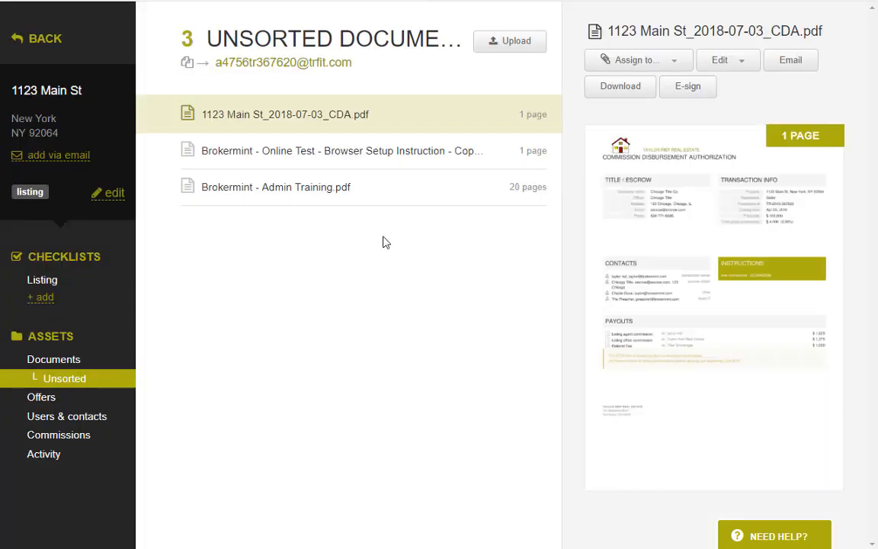
# Check the CDA's Assign to and edit options, then display all the listing's documents.
pyautogui.click(676, 61)
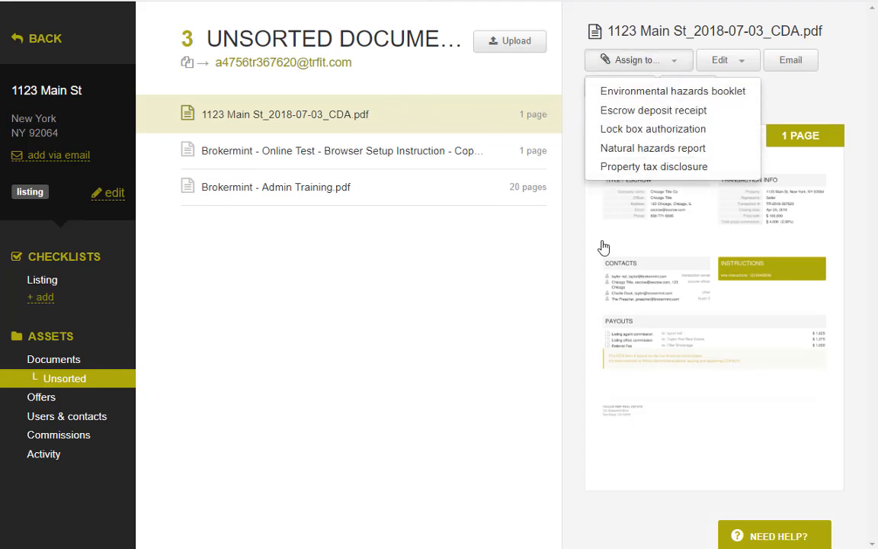
pyautogui.click(531, 289)
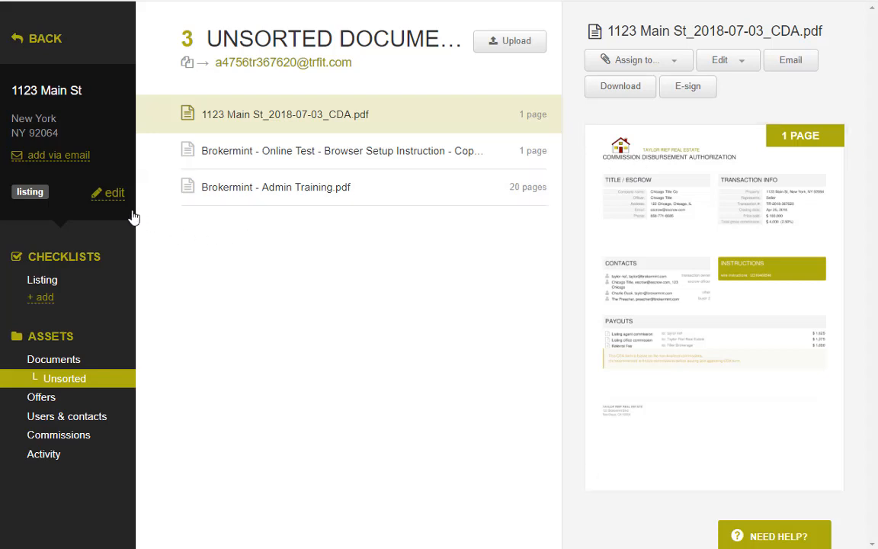
pyautogui.click(115, 195)
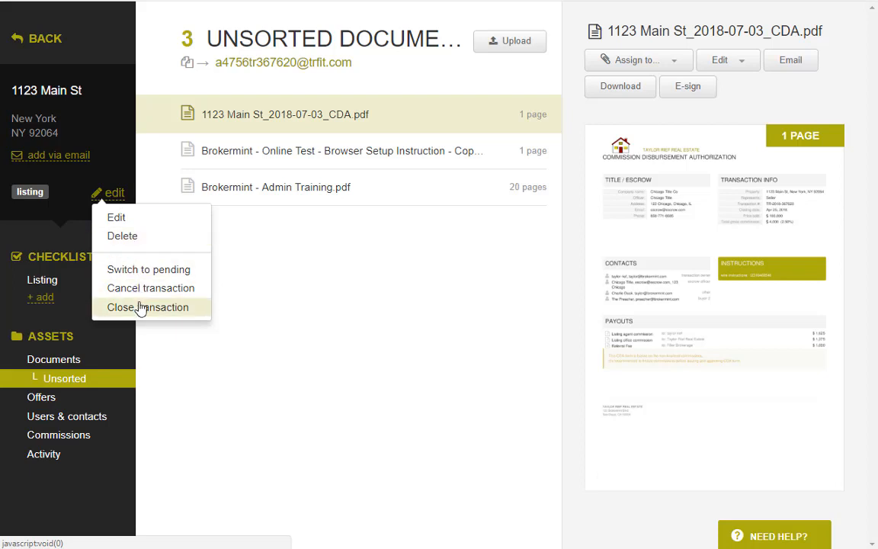
pyautogui.click(290, 332)
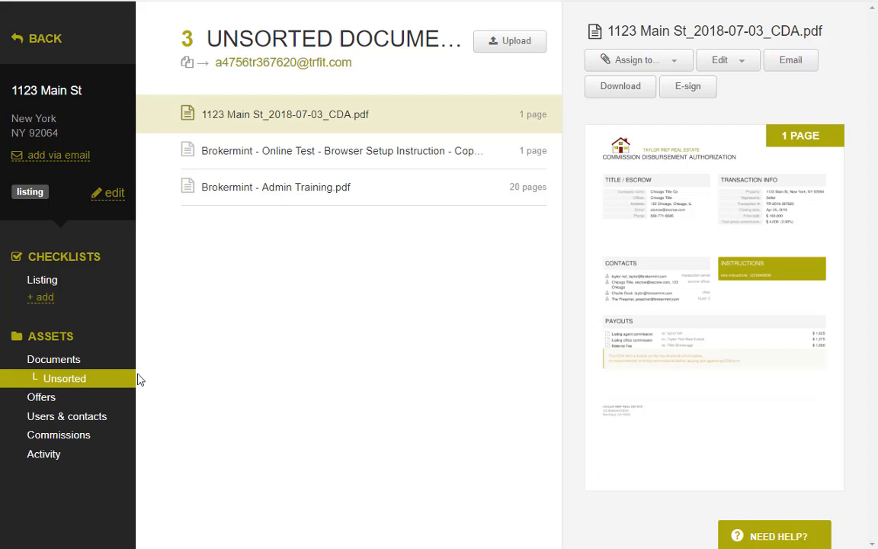
pyautogui.click(98, 367)
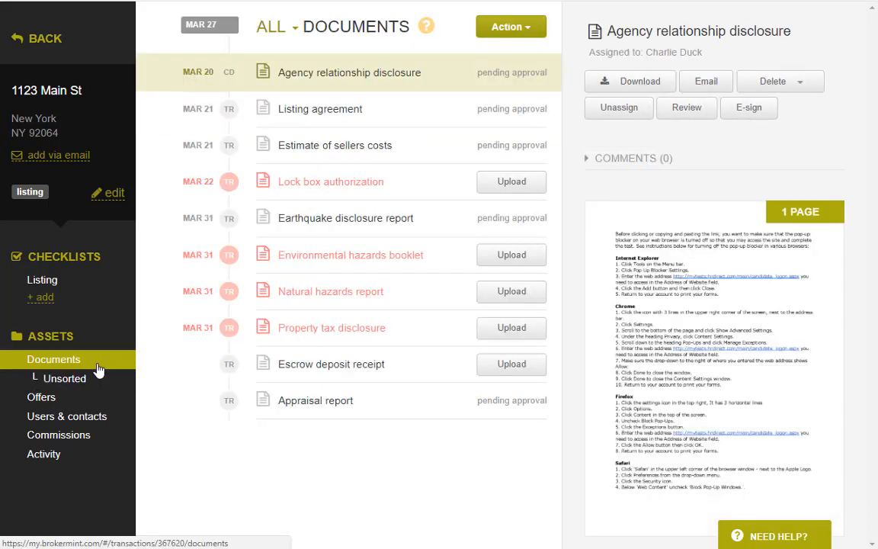
# Look over the documents' bulk Action options, then return to the Transactions list.
pyautogui.click(512, 34)
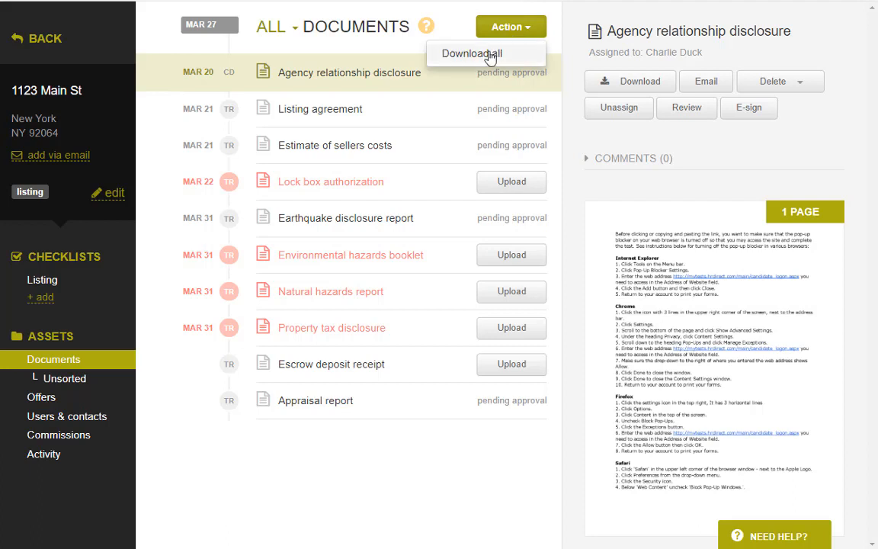
pyautogui.click(447, 499)
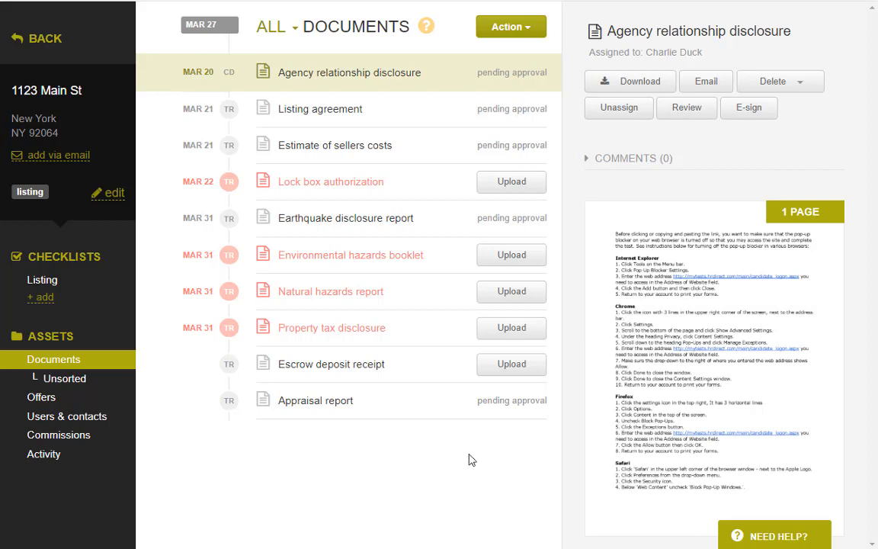
pyautogui.click(113, 60)
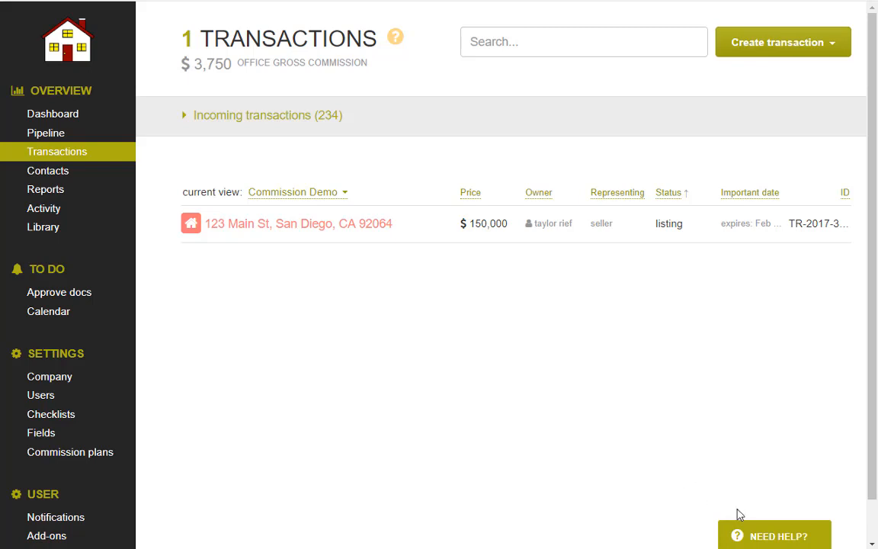
pyautogui.moveTo(754, 536)
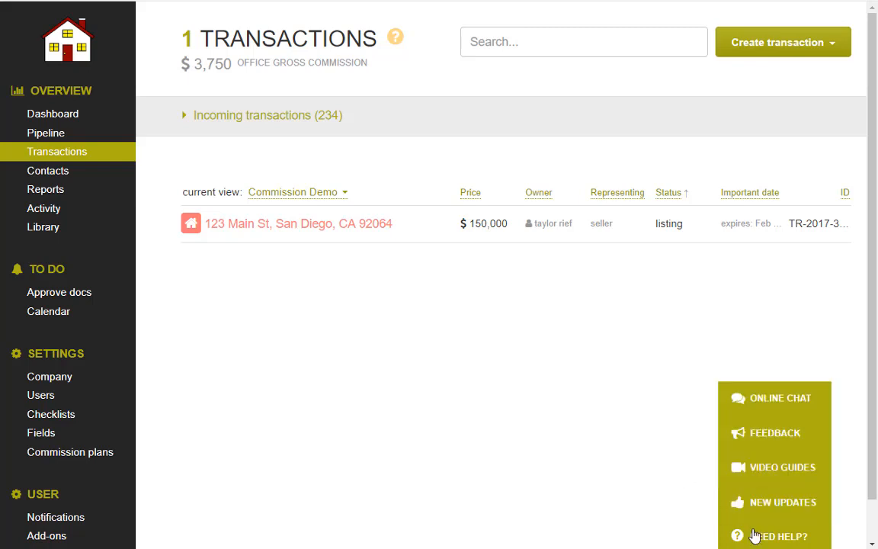